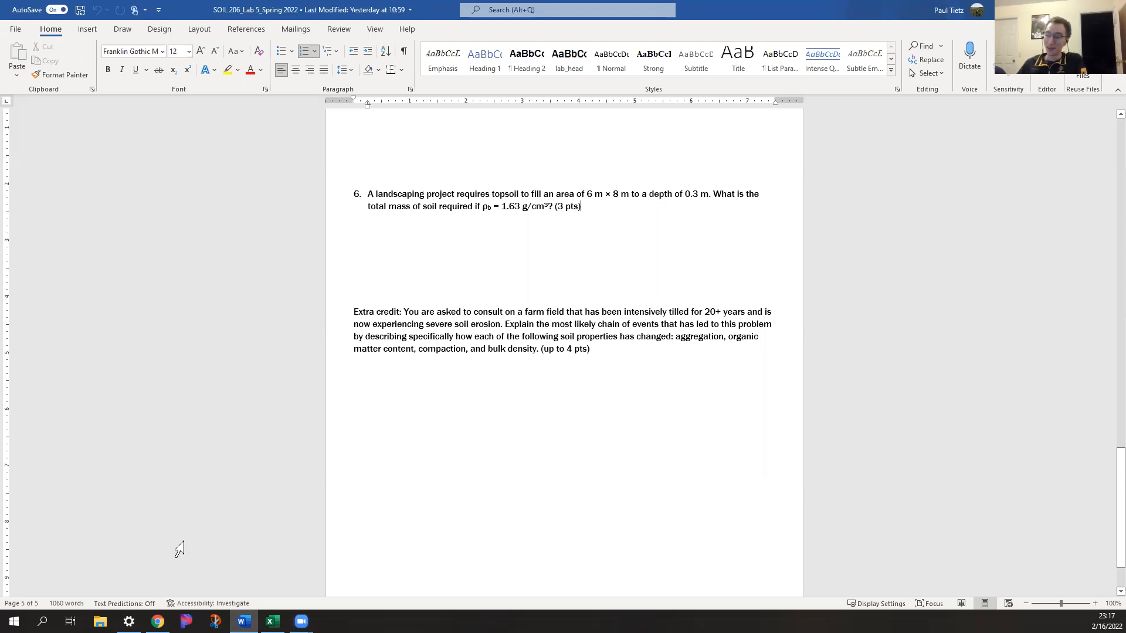
Switch to Chrome and open the "Lab 5: Bulk density and porosity" assignment from the course modules
{"action": "left_click", "coordinate": [158, 622]}
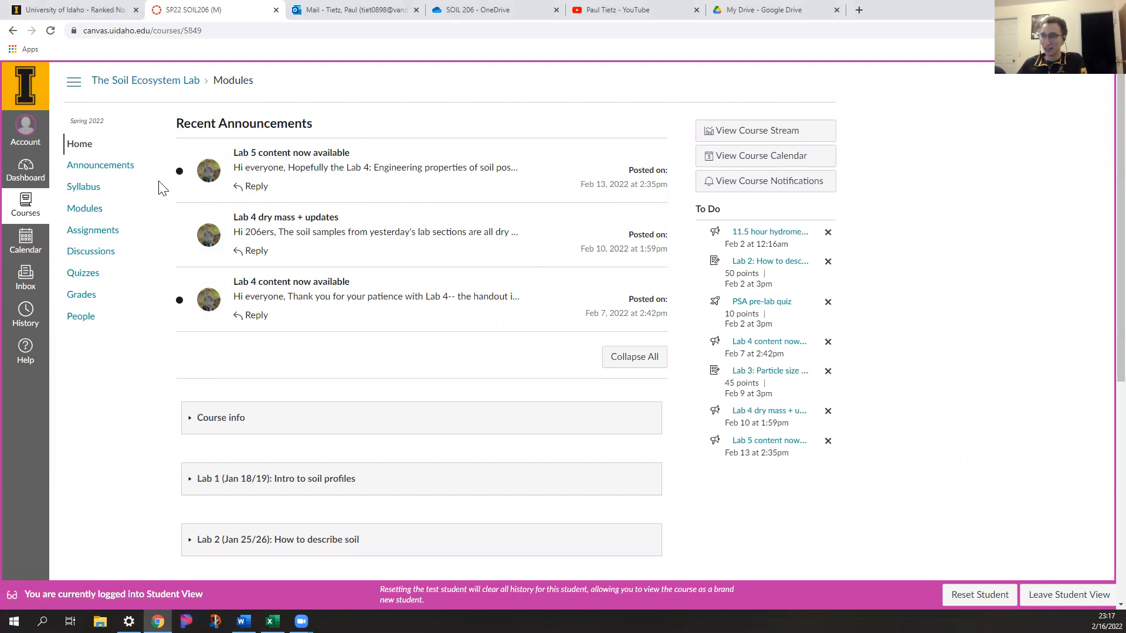
{"action": "scroll", "coordinate": [161, 184], "scroll_direction": "down", "scroll_amount": 6}
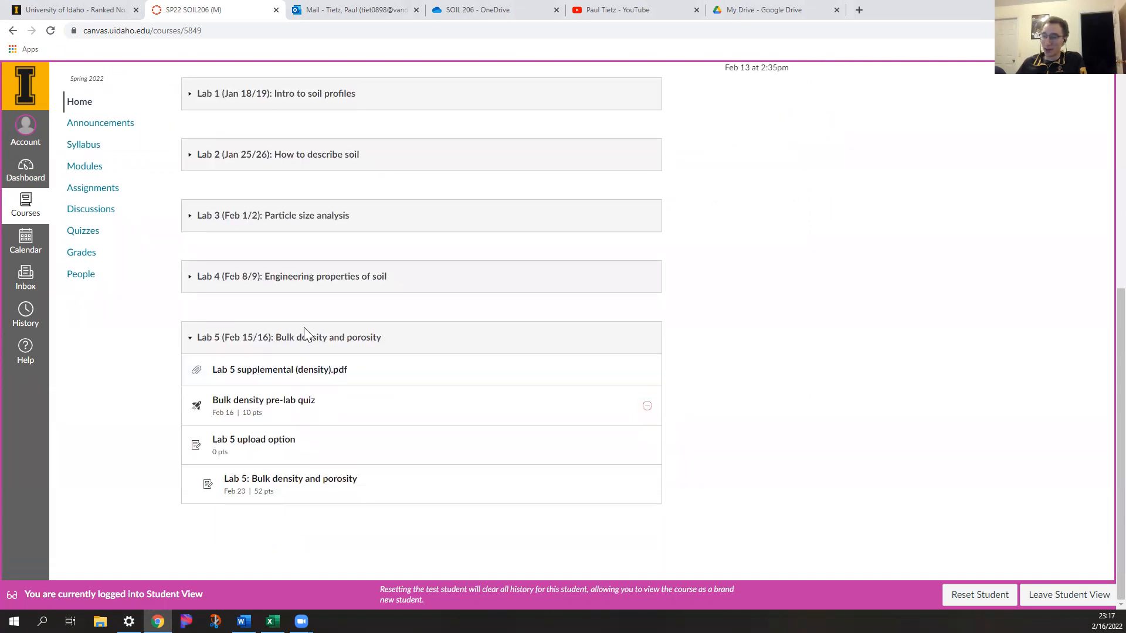
{"action": "left_click", "coordinate": [304, 489]}
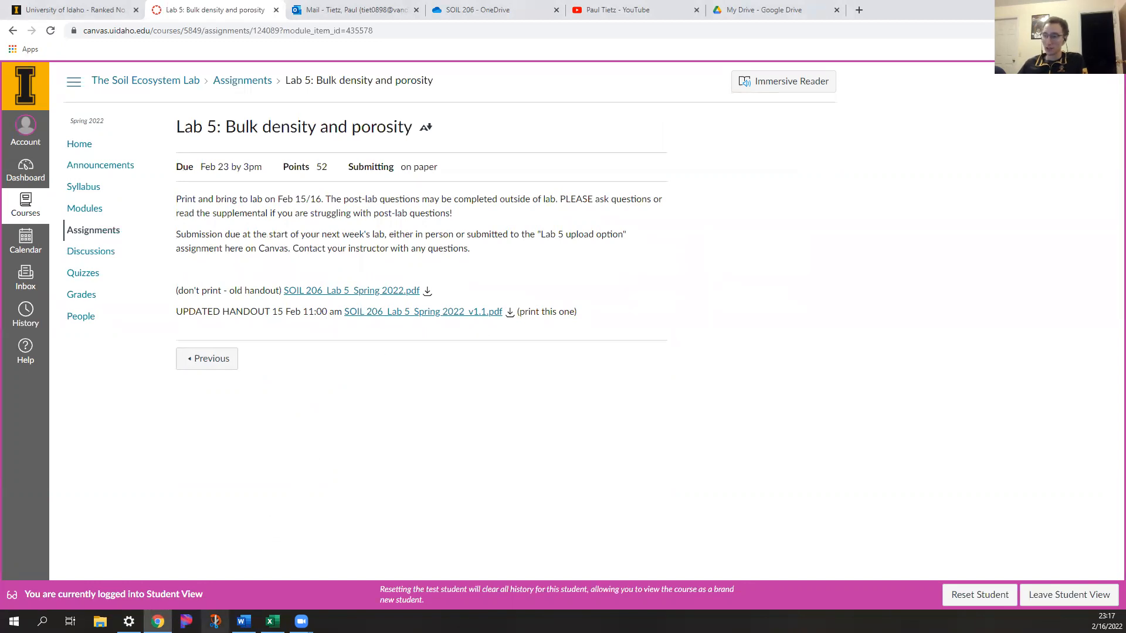
Switch to the Word lab handout and examine the bulk density in question 6 and the Excel graph requirements in post-lab question 3
{"action": "left_click", "coordinate": [244, 621]}
{"action": "double_click", "coordinate": [511, 208]}
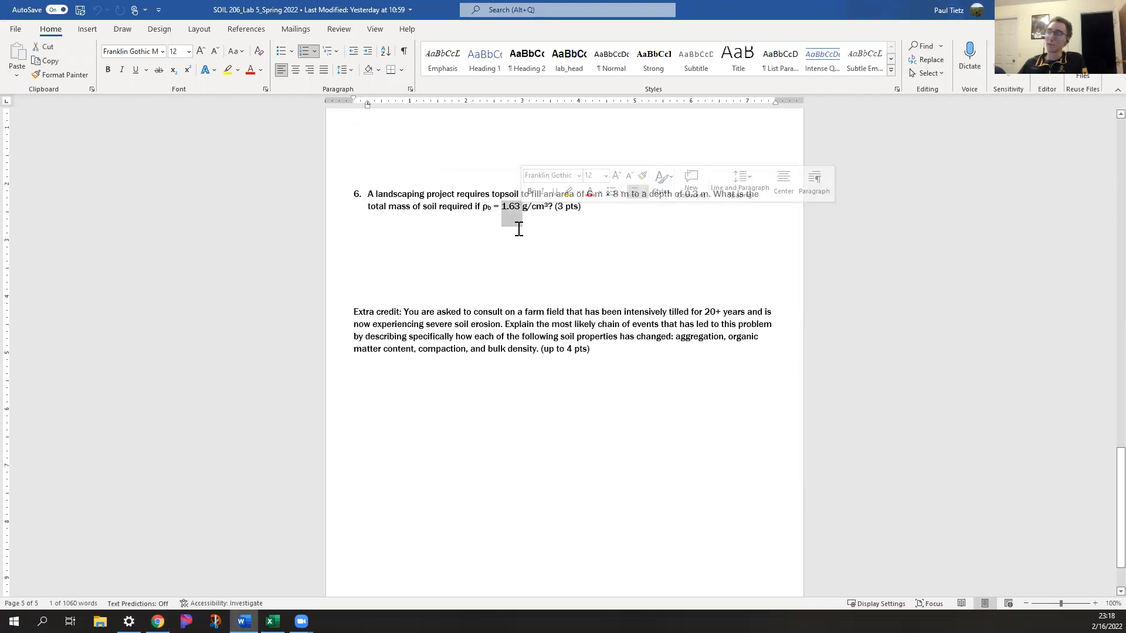
{"action": "left_click", "coordinate": [602, 215]}
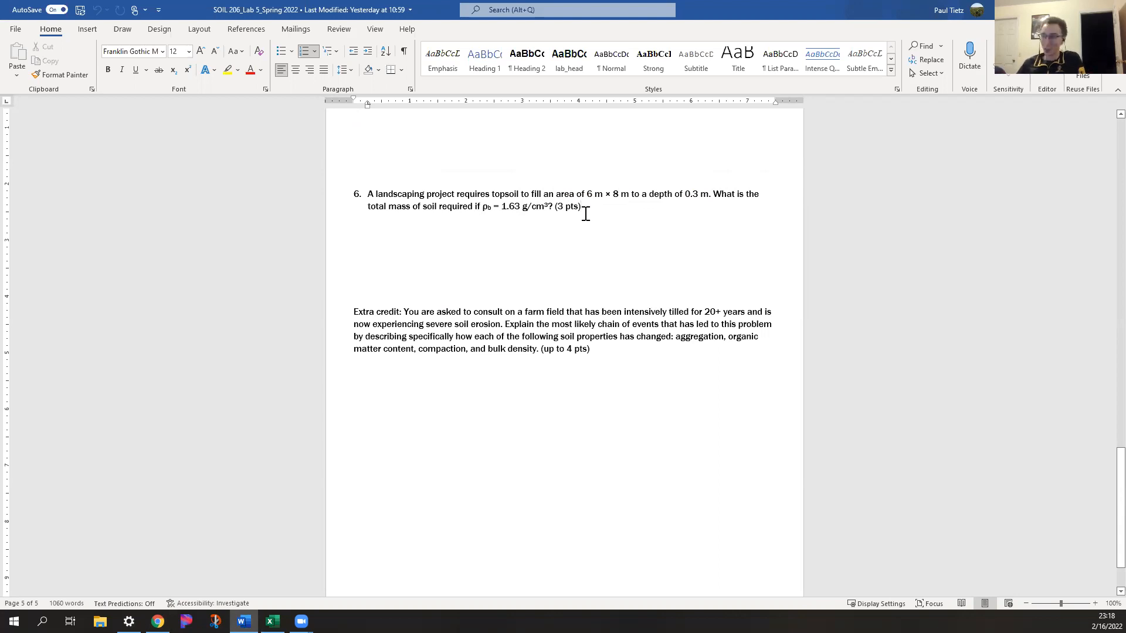
{"action": "double_click", "coordinate": [508, 208]}
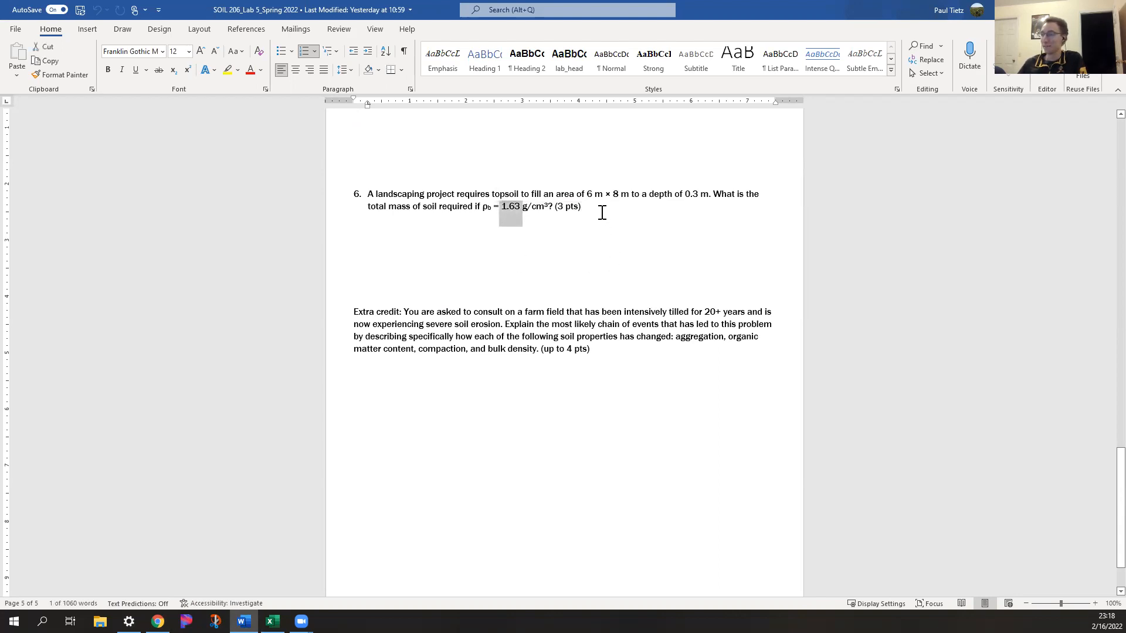
{"action": "left_click", "coordinate": [604, 217]}
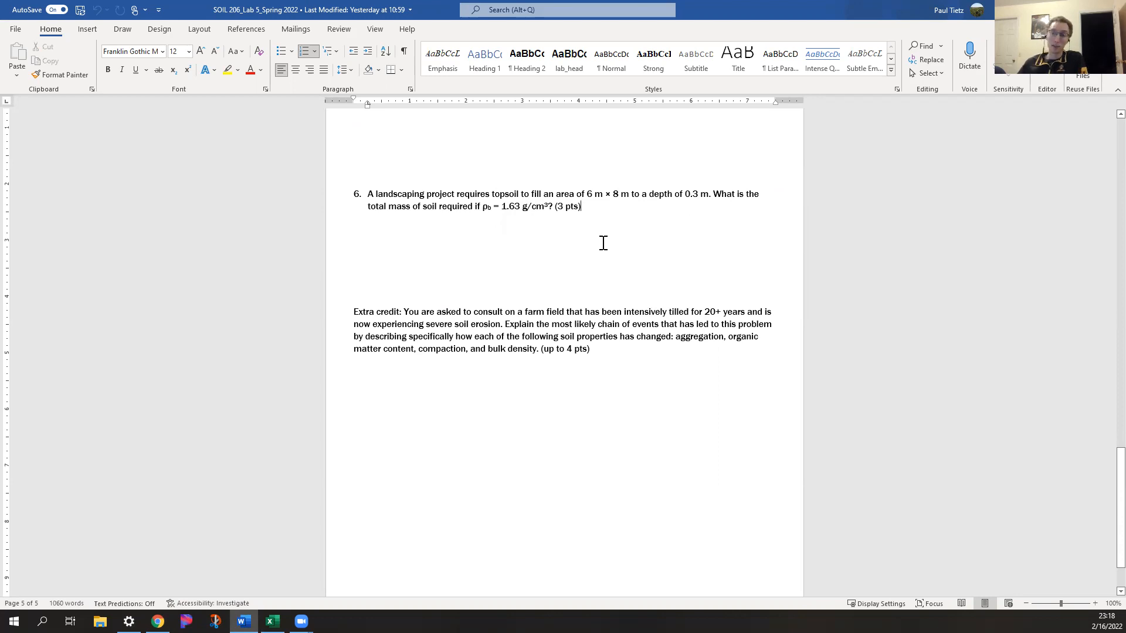
{"action": "scroll", "coordinate": [604, 243], "scroll_direction": "up", "scroll_amount": 10}
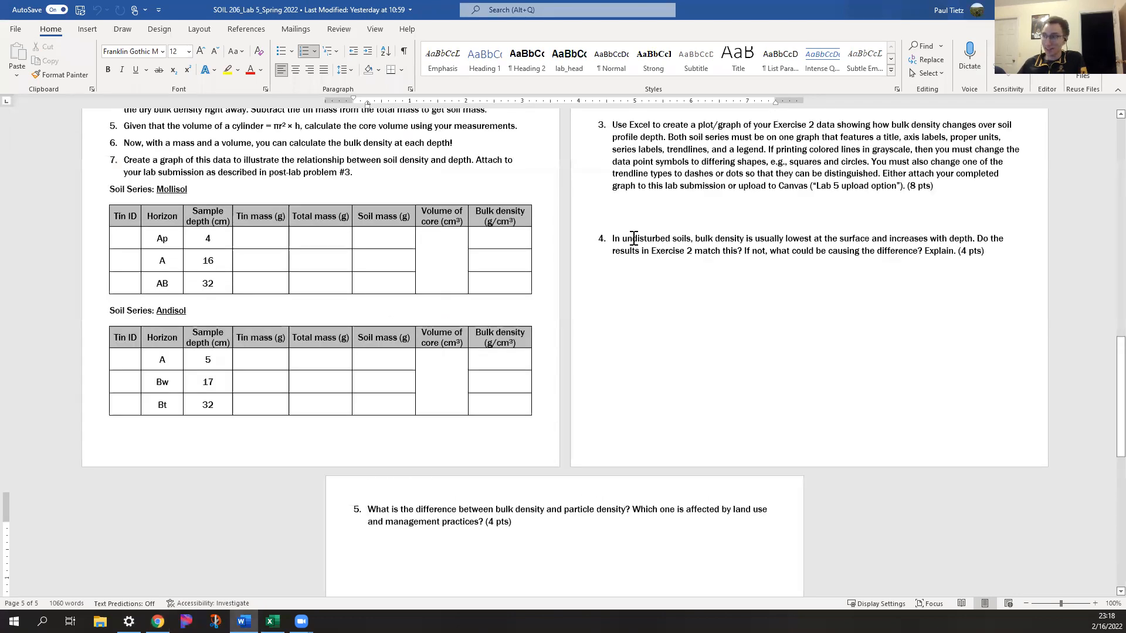
{"action": "scroll", "coordinate": [633, 238], "scroll_direction": "up", "scroll_amount": 4}
{"action": "left_click_drag", "start_coordinate": [612, 284], "coordinate": [650, 283]}
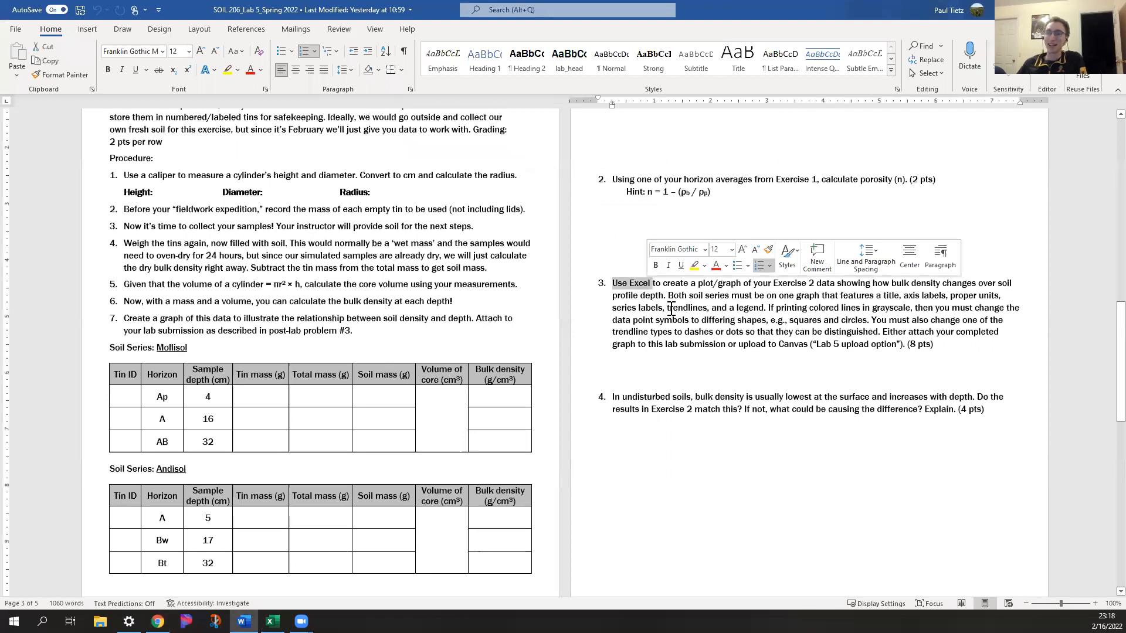
{"action": "left_click", "coordinate": [686, 296]}
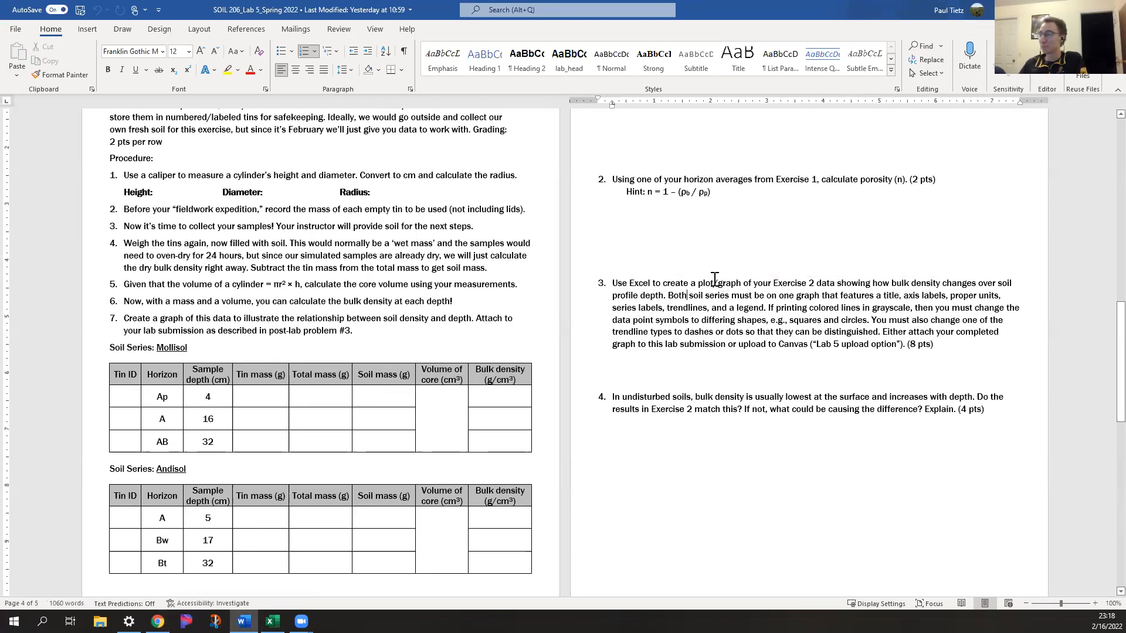
Review the Exercise 2: Density and profile depth section, including its Mollisol and Andisol data tables
{"action": "scroll", "coordinate": [709, 288], "scroll_direction": "up", "scroll_amount": 3}
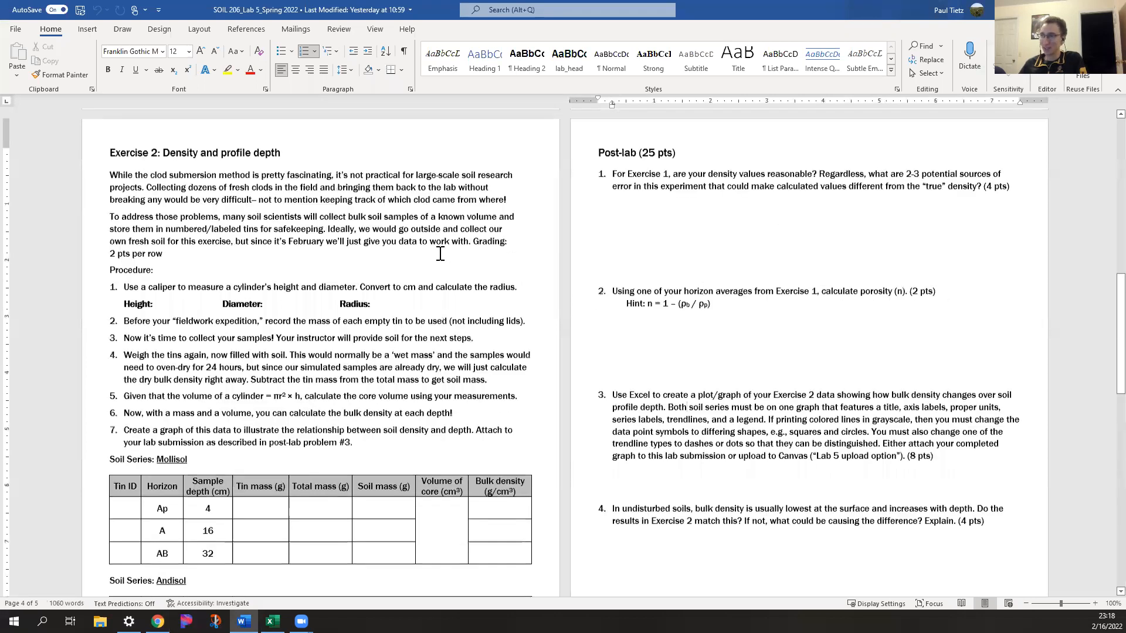
{"action": "triple_click", "coordinate": [186, 155]}
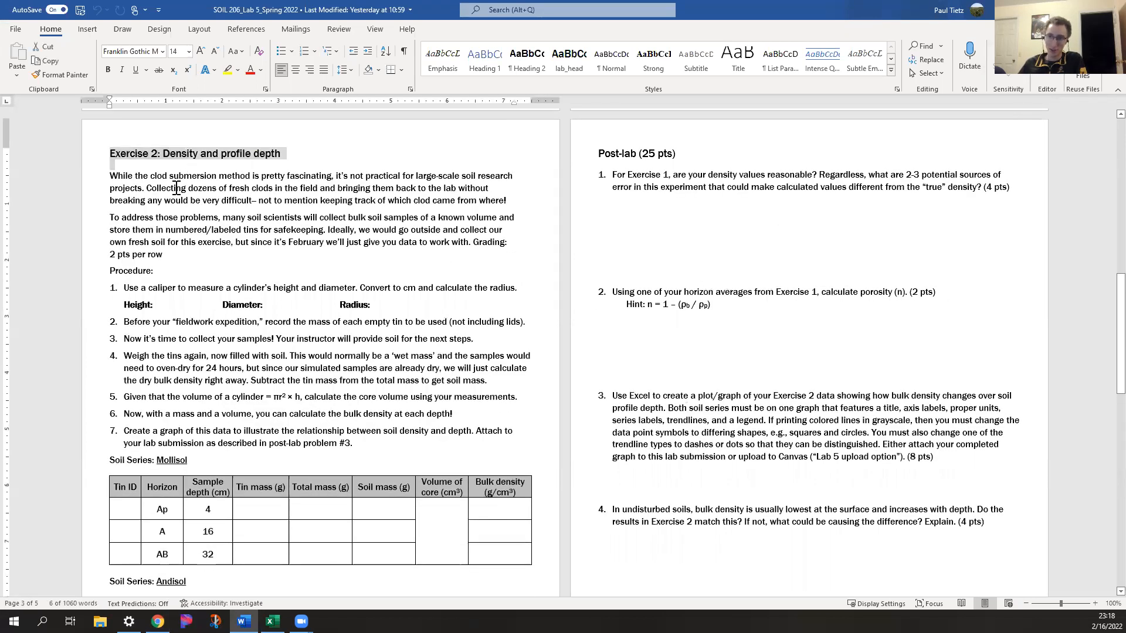
{"action": "left_click", "coordinate": [183, 188]}
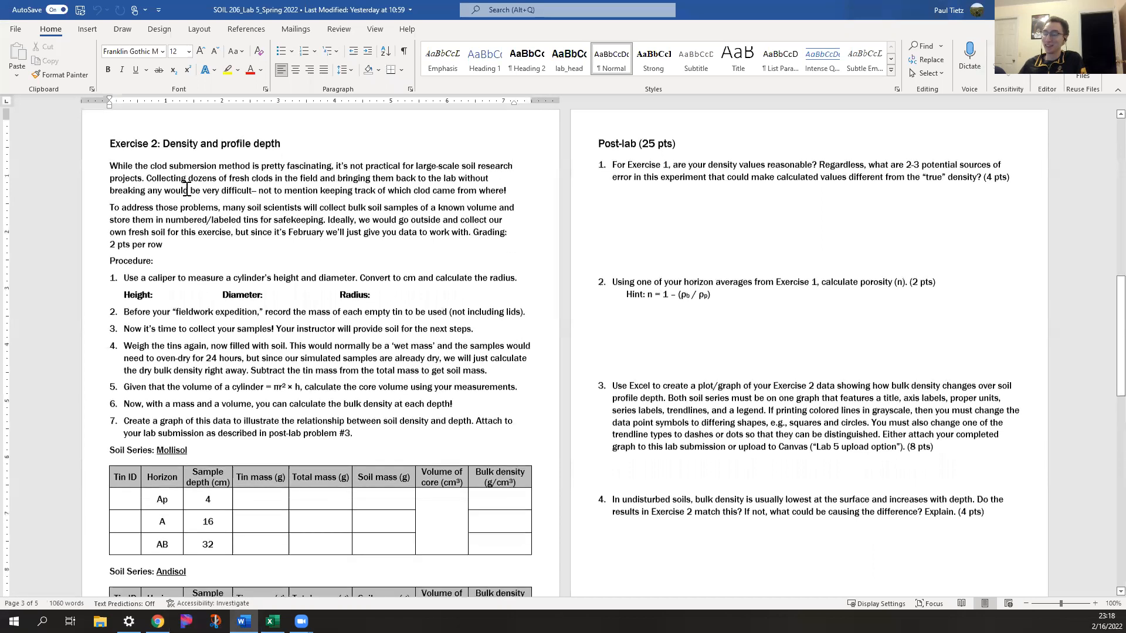
{"action": "scroll", "coordinate": [187, 188], "scroll_direction": "down", "scroll_amount": 2}
{"action": "scroll", "coordinate": [190, 377], "scroll_direction": "down", "scroll_amount": 2}
{"action": "scroll", "coordinate": [190, 378], "scroll_direction": "down", "scroll_amount": 2}
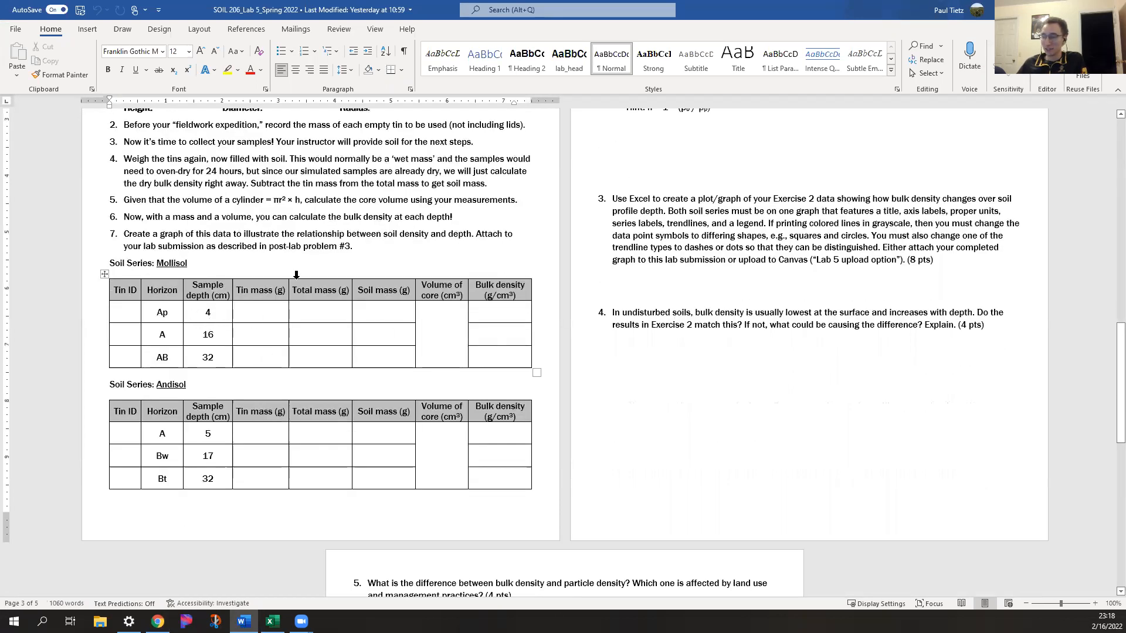
{"action": "left_click", "coordinate": [246, 264]}
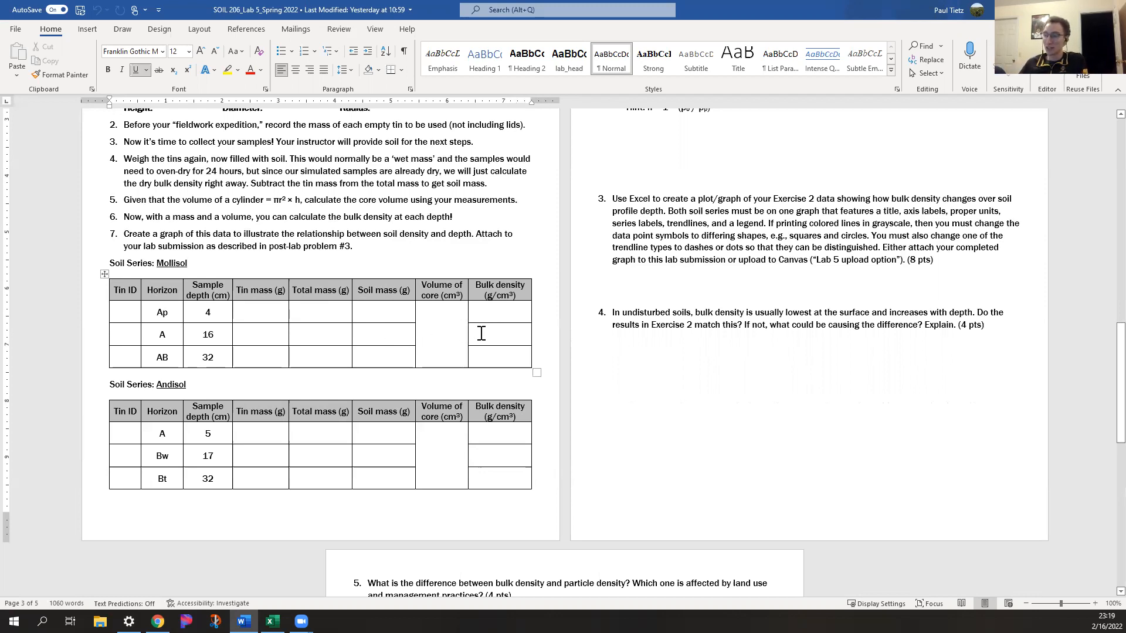
{"action": "left_click", "coordinate": [481, 333]}
{"action": "left_click", "coordinate": [450, 334]}
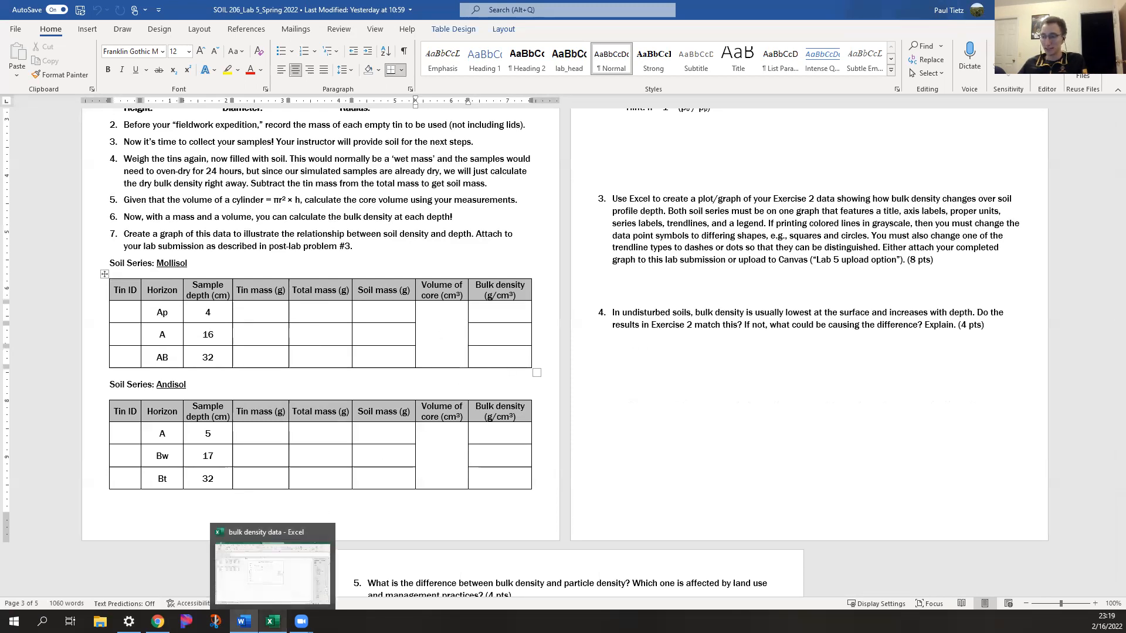
Switch to the bulk density data workbook in Excel, show the video sheet and close the formatting pane
{"action": "left_click", "coordinate": [271, 621]}
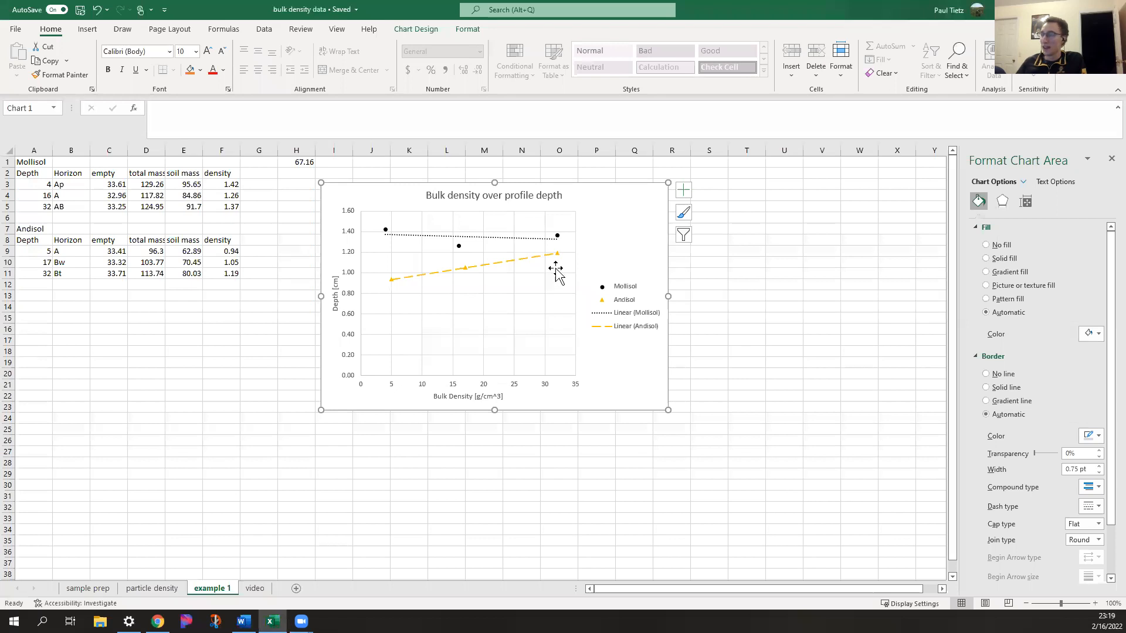
{"action": "left_click", "coordinate": [255, 589]}
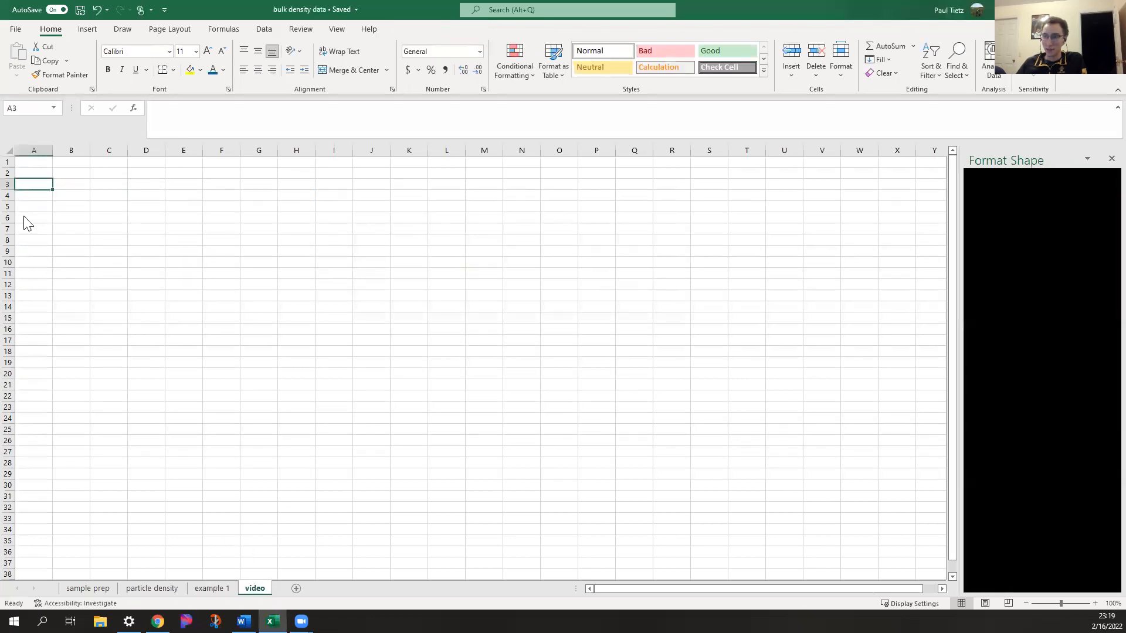
{"action": "left_click", "coordinate": [1106, 159]}
Enter the student's full name in A1, "SOIL 206 Lab 5" in A2 and "Bulk Density graph" in A3
{"action": "left_click", "coordinate": [33, 164]}
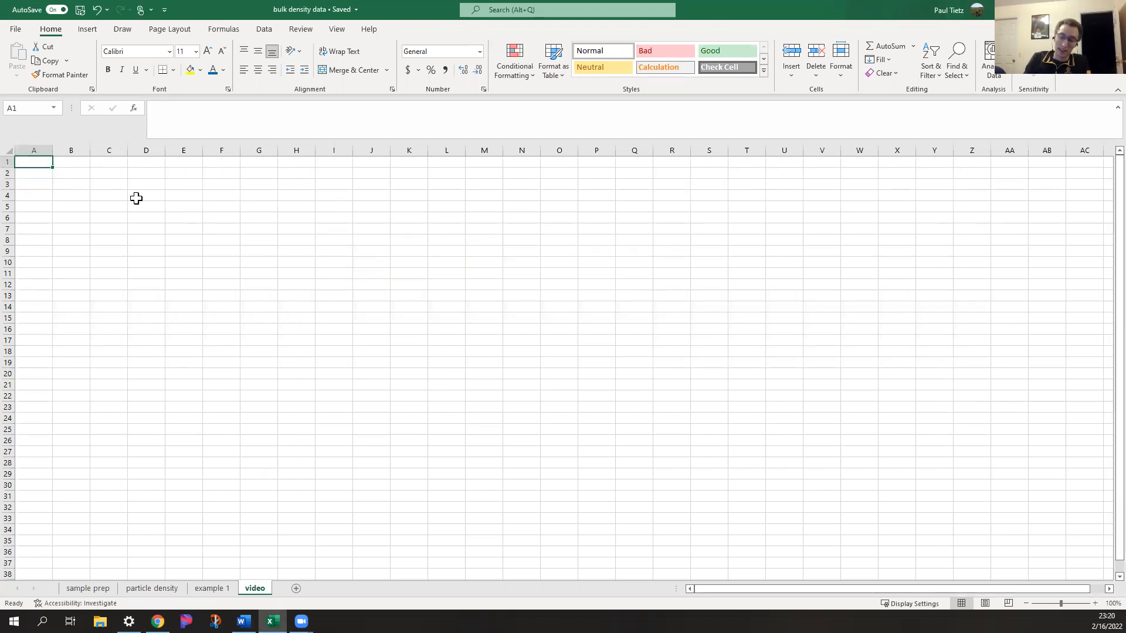
{"action": "type", "text": "Bobby Portis"}
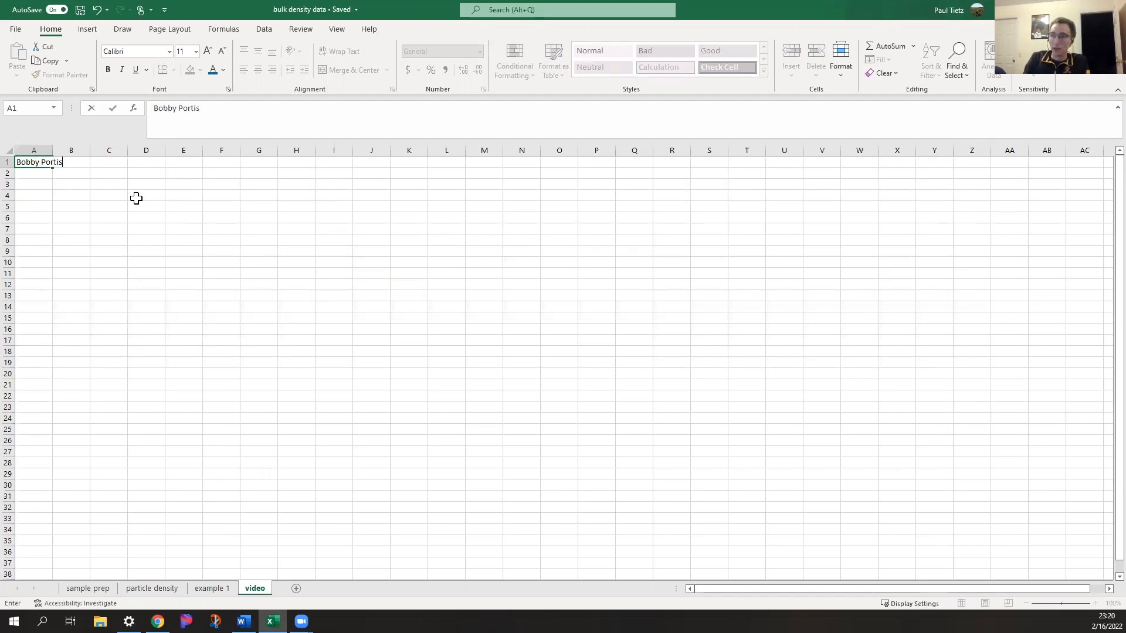
{"action": "key", "text": "Return"}
{"action": "type", "text": "SOIL 206"}
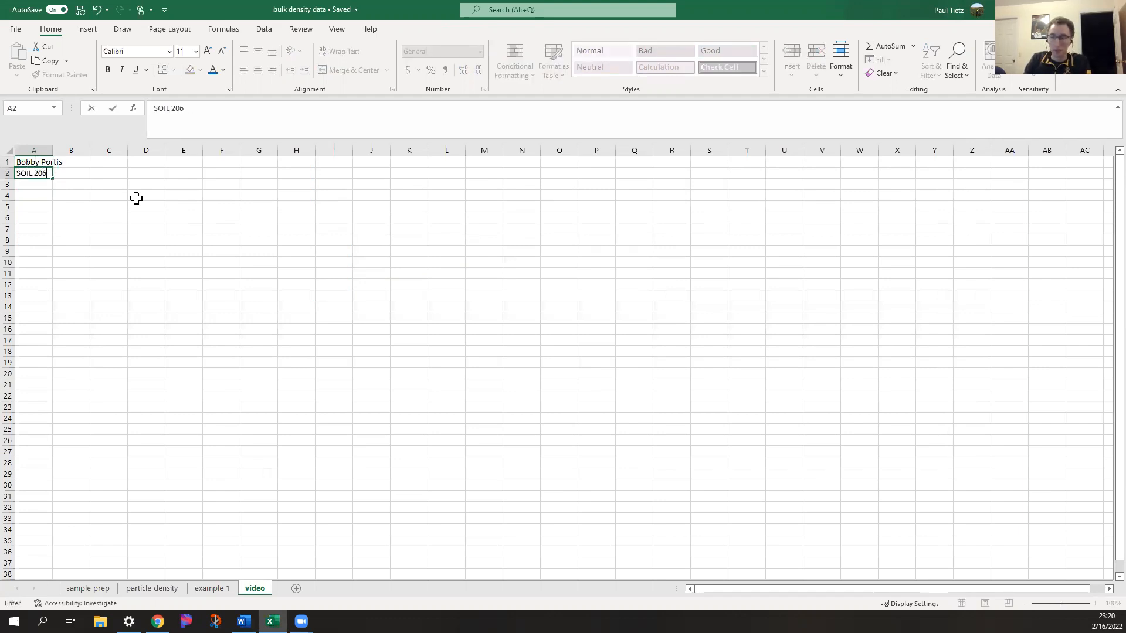
{"action": "type", "text": " Lab 5"}
{"action": "key", "text": "Return"}
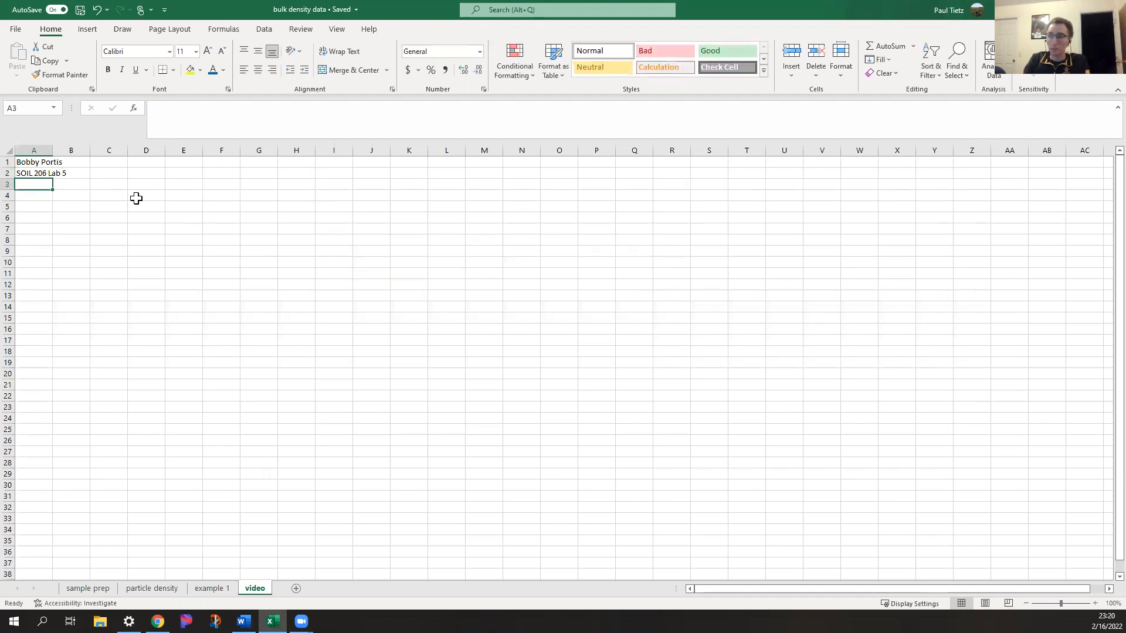
{"action": "type", "text": "Bulk Density graph"}
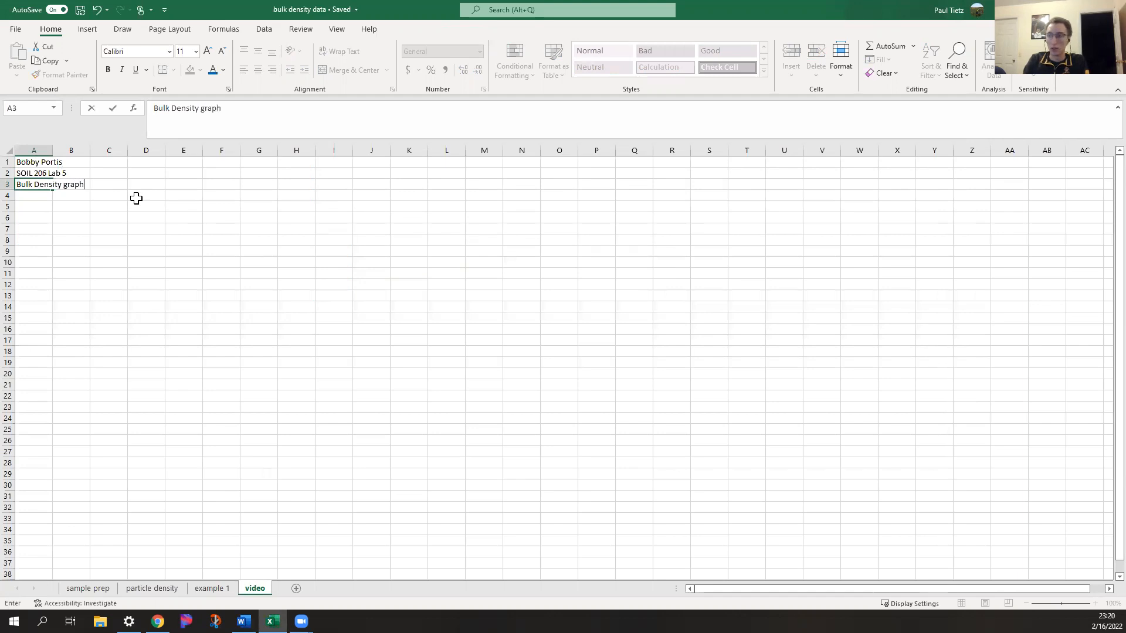
{"action": "key", "text": "Return"}
{"action": "key", "text": "Return"}
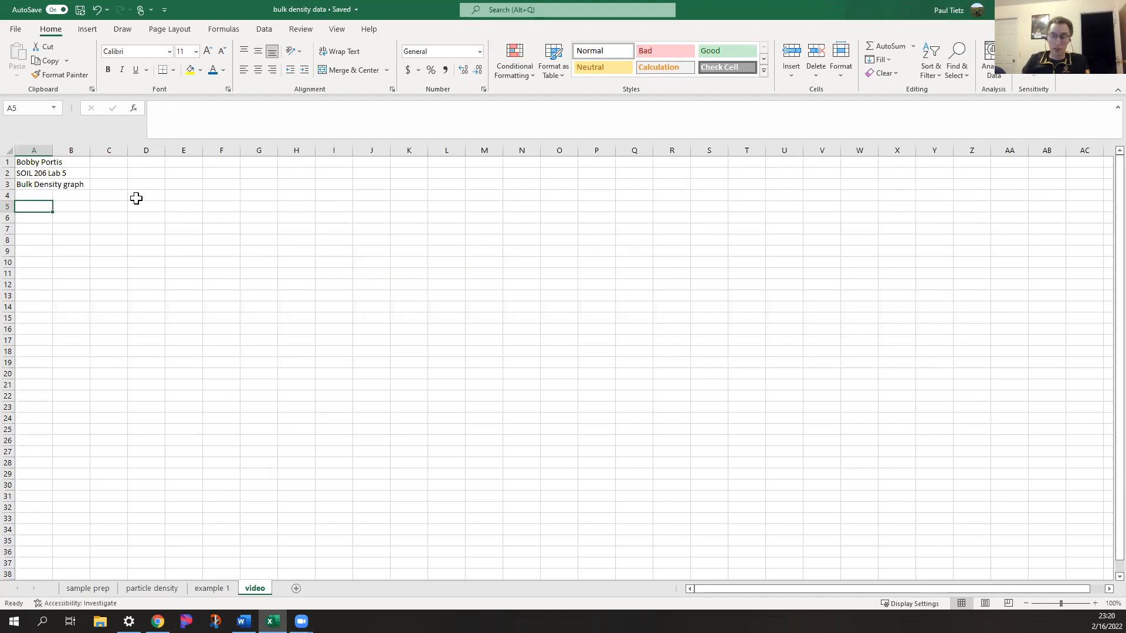
Label A5 "Mollisol", add the headers Horizon, Depth [cm] and density [g/cm^3] in row 6, and fit columns B and C to their text
{"action": "type", "text": "Mollisol"}
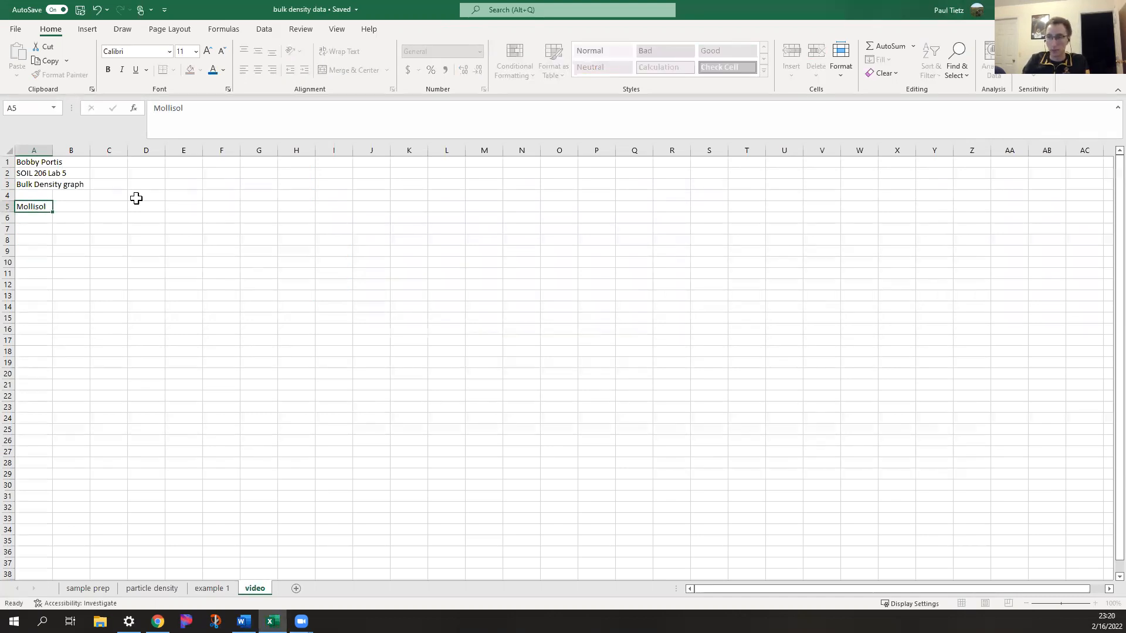
{"action": "key", "text": "Return"}
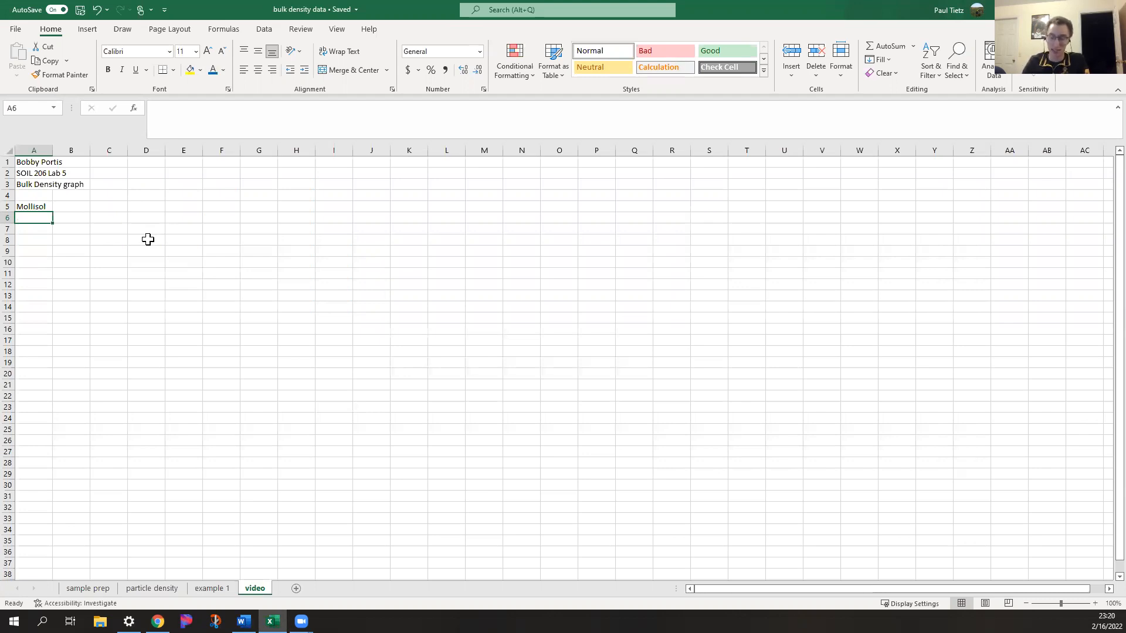
{"action": "type", "text": "zon"}
{"action": "key", "text": "Tab"}
{"action": "type", "text": "D"}
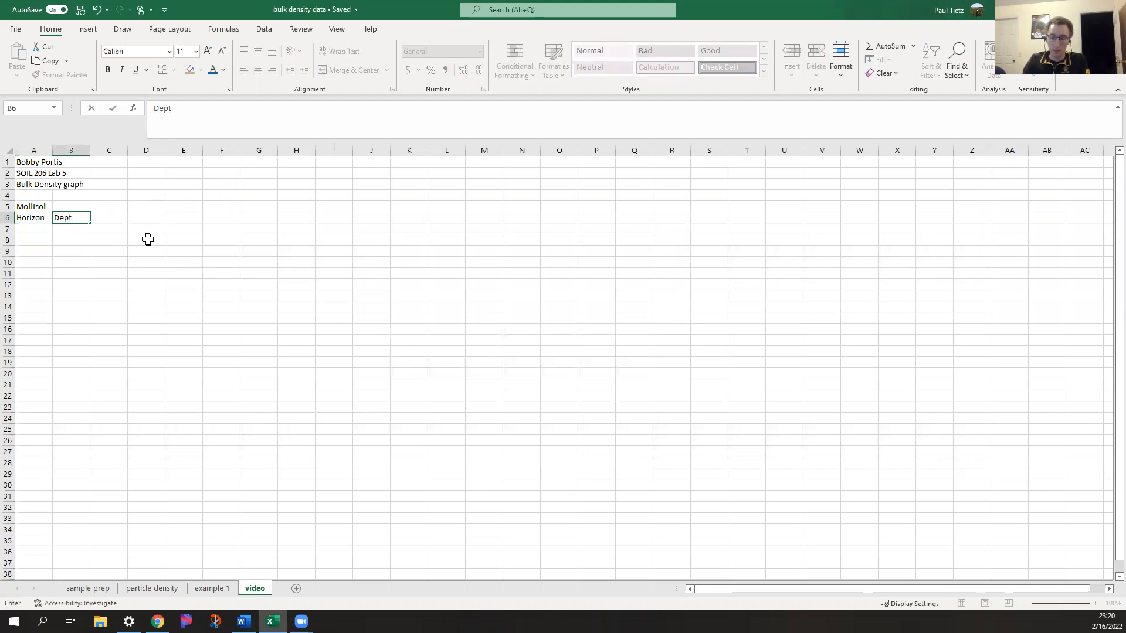
{"action": "type", "text": "epth [cm]"}
{"action": "key", "text": "Tab"}
{"action": "type", "text": "den"}
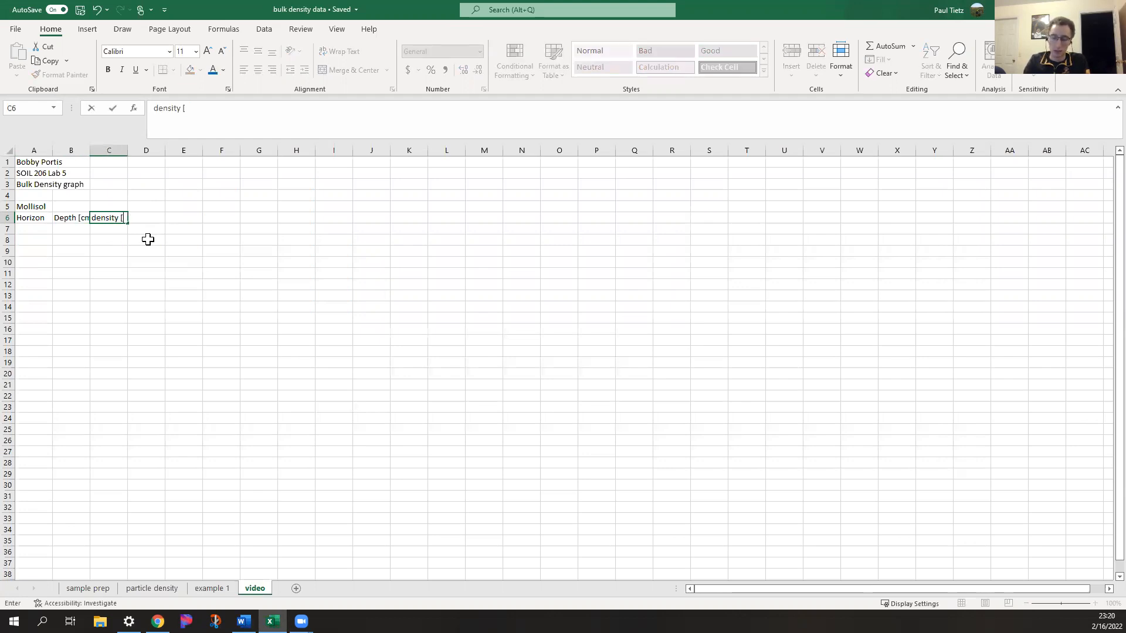
{"action": "type", "text": "sity [g/cm"}
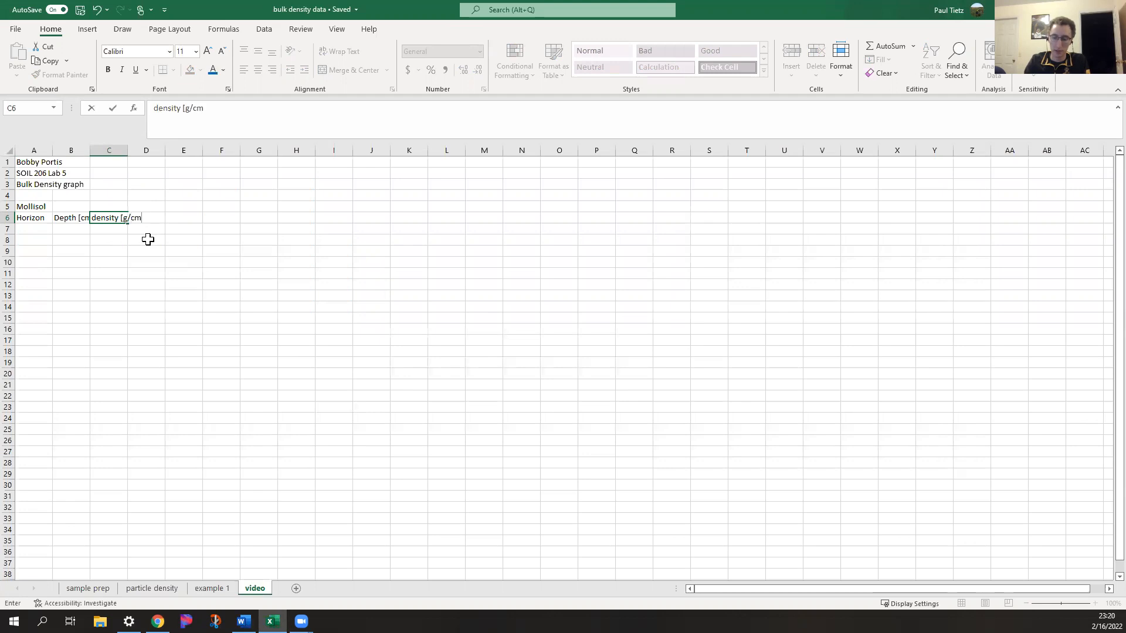
{"action": "type", "text": "^3]"}
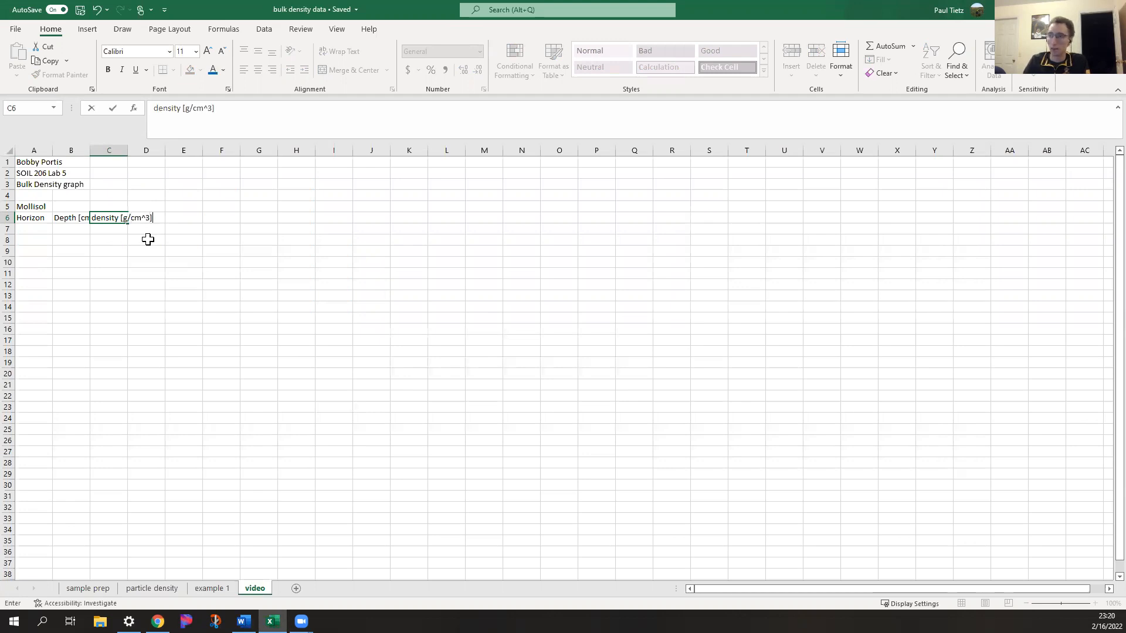
{"action": "key", "text": "Return"}
{"action": "double_click", "coordinate": [90, 153]}
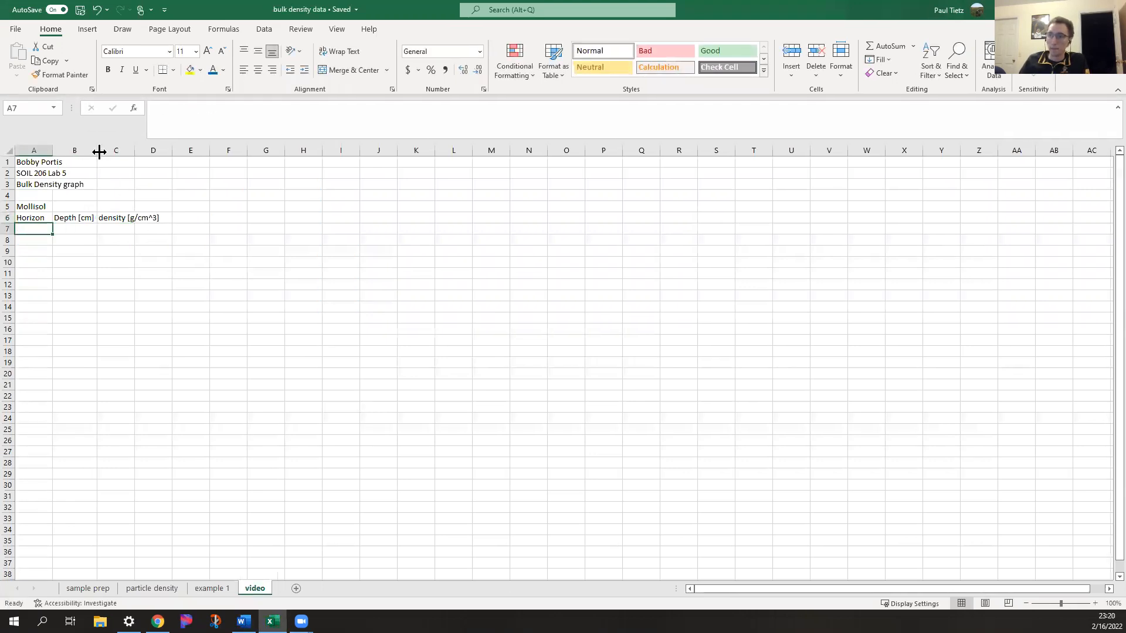
{"action": "double_click", "coordinate": [135, 151]}
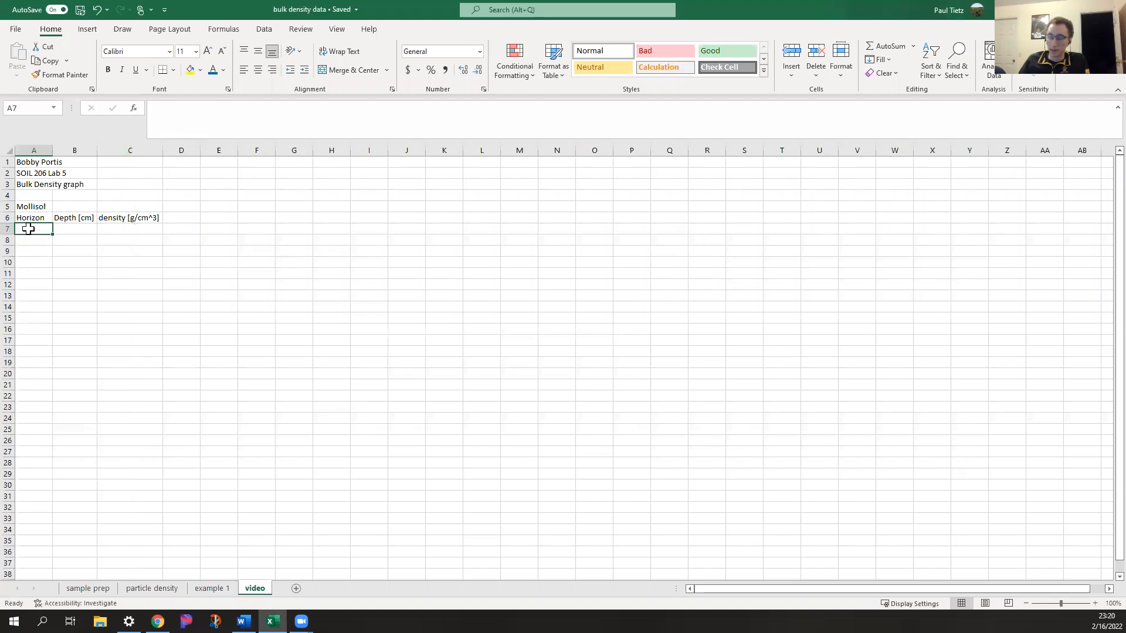
Enter the Mollisol horizons Ap, Ap and AB in cells A7 to A9
{"action": "type", "text": "Ap"}
{"action": "key", "text": "Return"}
{"action": "type", "text": "Ap"}
{"action": "key", "text": "Return"}
{"action": "type", "text": "ApB"}
{"action": "key", "text": "Return"}
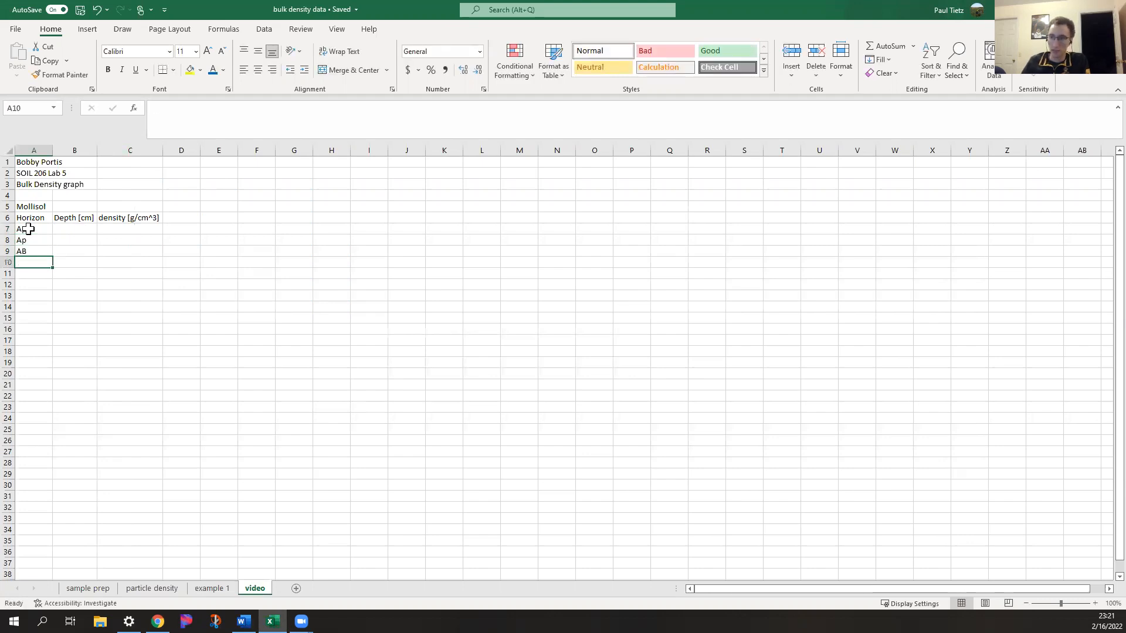
Enter the Mollisol depths 4, 16 and 30 in cells B7 to B9
{"action": "left_click", "coordinate": [60, 226]}
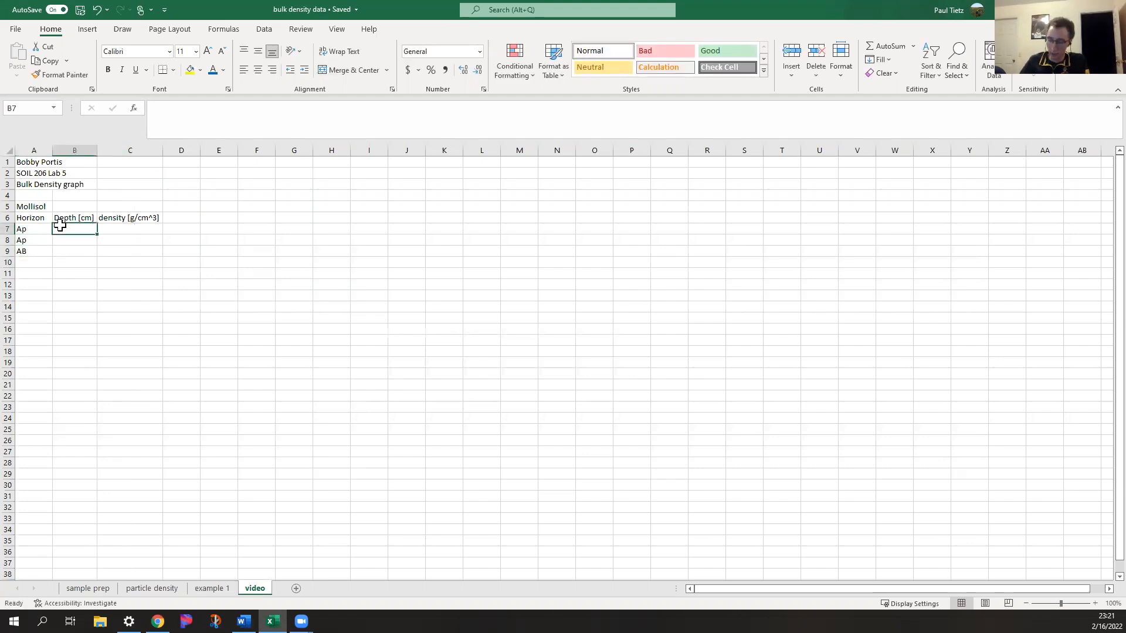
{"action": "type", "text": "4"}
{"action": "key", "text": "Return"}
{"action": "type", "text": "16"}
{"action": "key", "text": "Return"}
{"action": "type", "text": "30"}
{"action": "key", "text": "Return"}
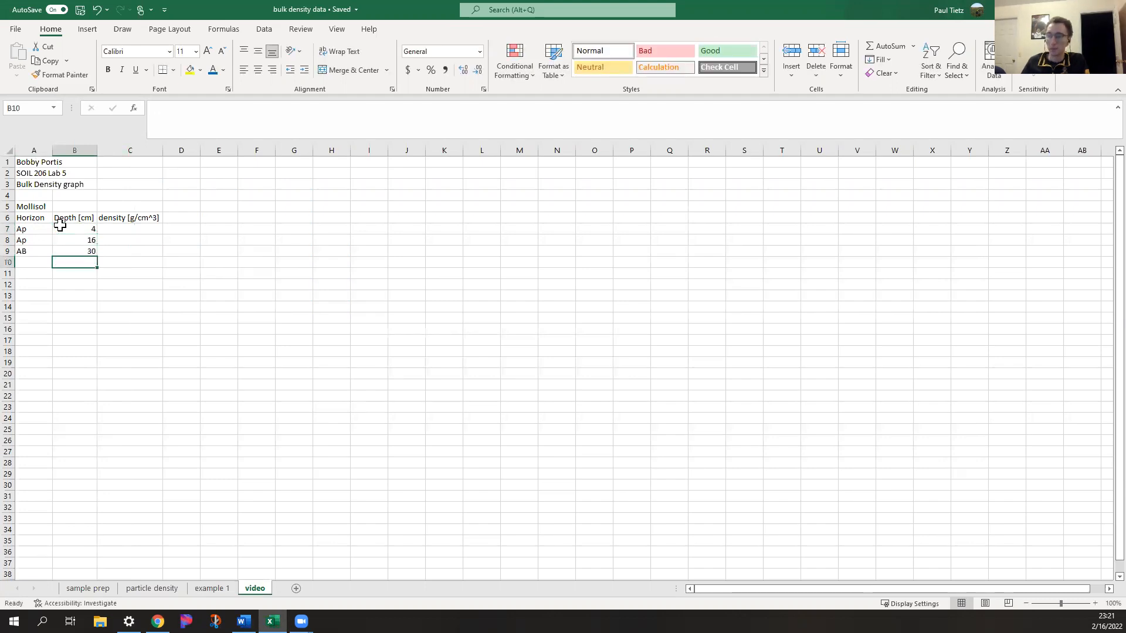
Enter the Mollisol densities 1.40, 1.24 and 1.34 in cells C7 to C9
{"action": "left_click", "coordinate": [146, 227]}
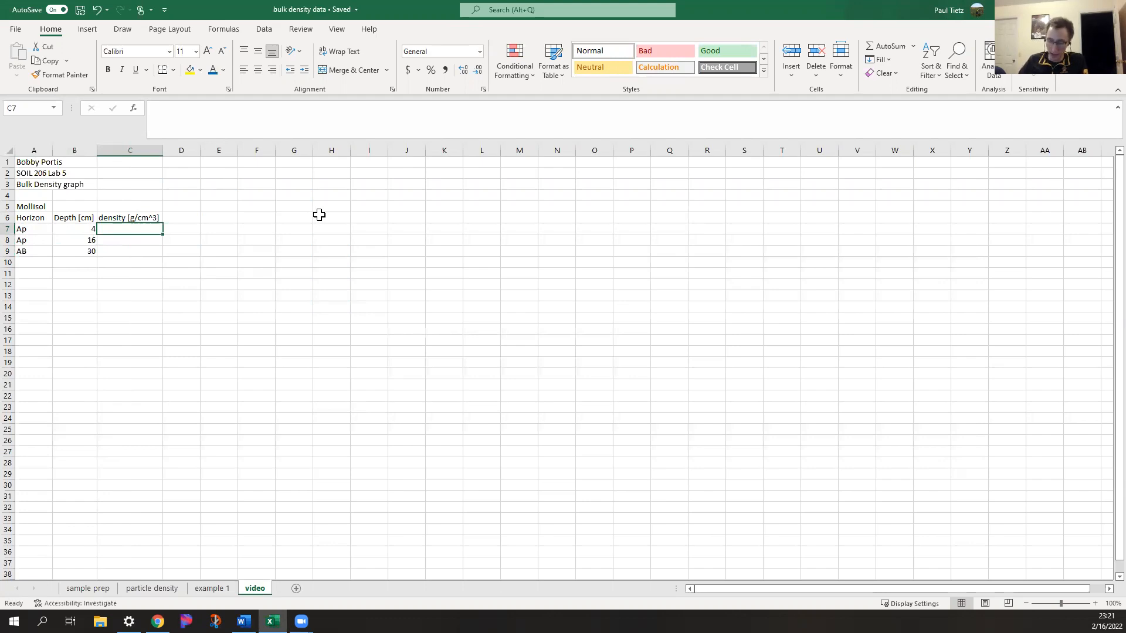
{"action": "type", "text": "1.4"}
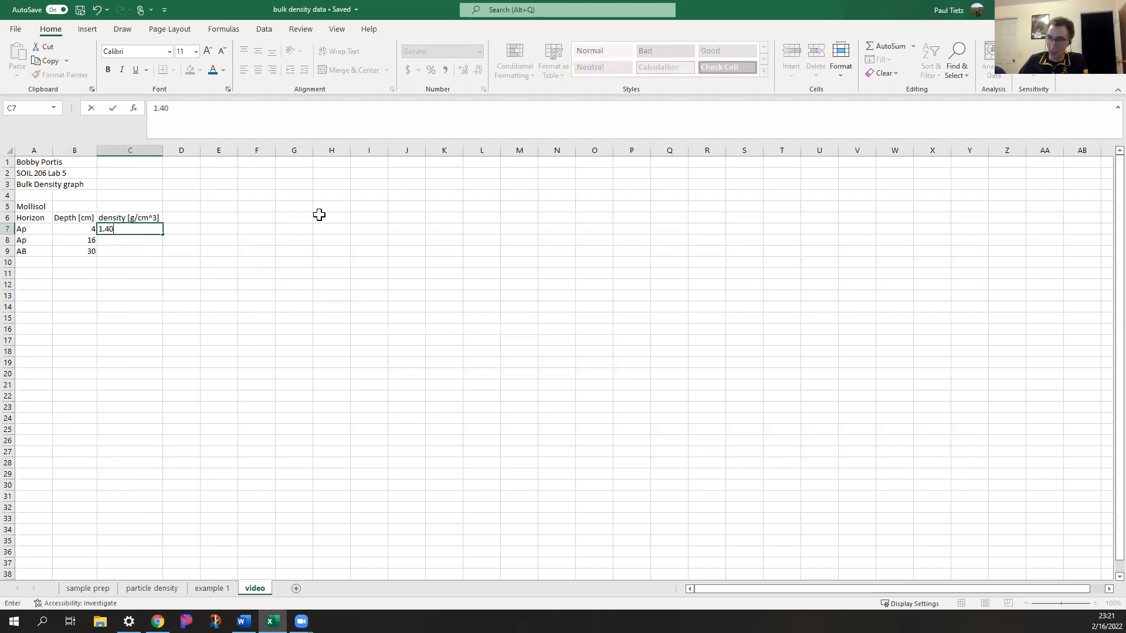
{"action": "key", "text": "Return"}
{"action": "type", "text": "1."}
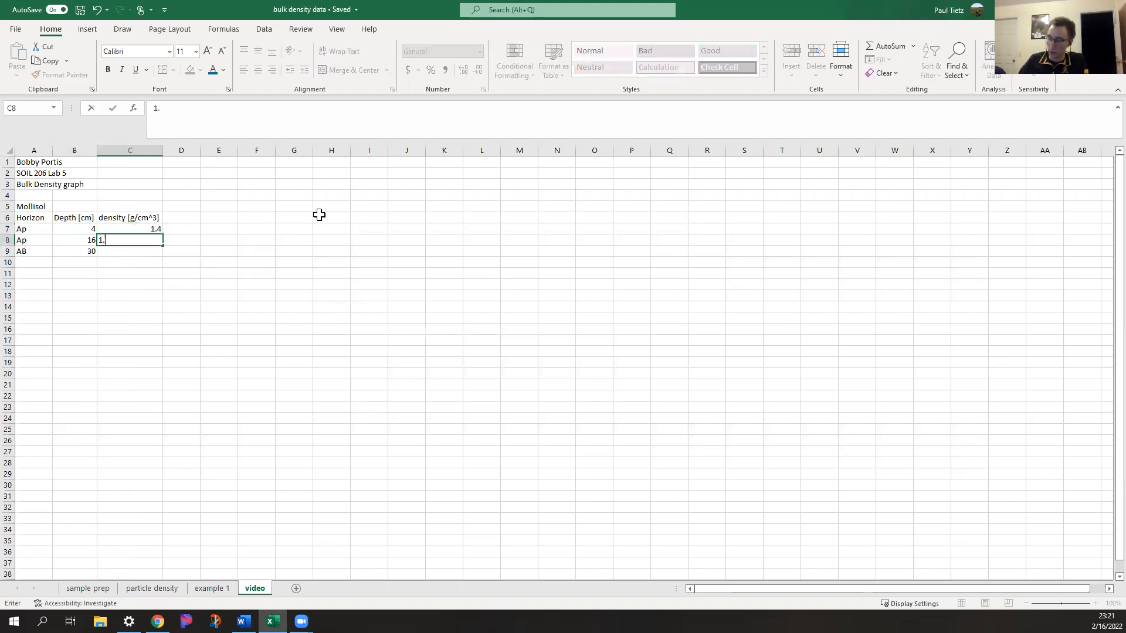
{"action": "type", "text": "24"}
{"action": "key", "text": "Return"}
{"action": "type", "text": "1.34"}
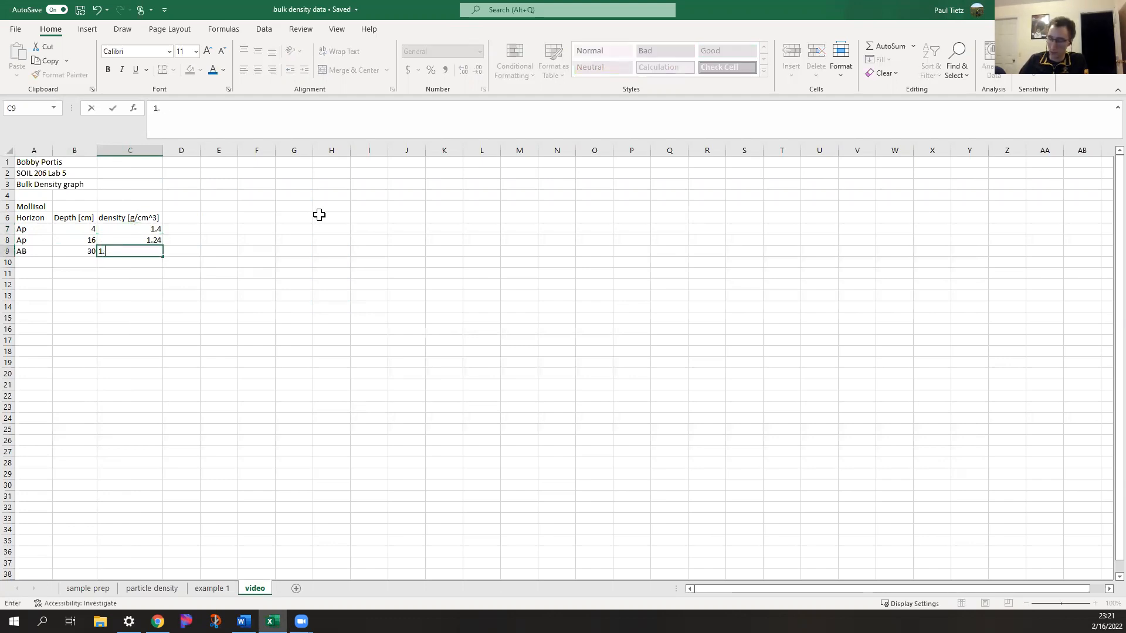
{"action": "key", "text": "Return"}
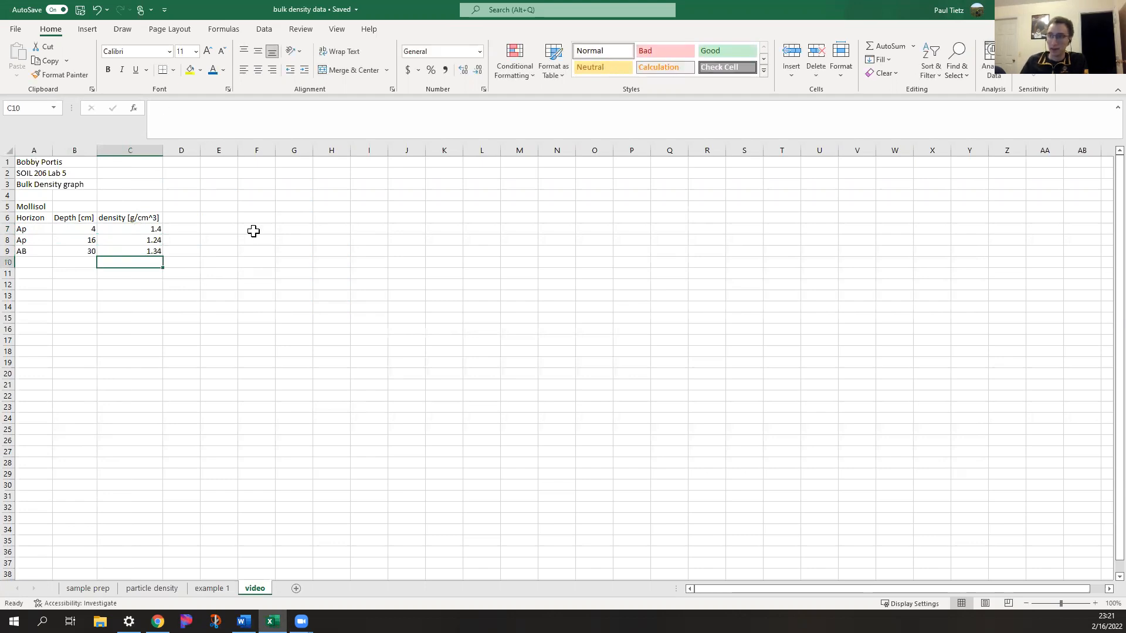
Label A12 "Andisol", enter the header Horizon in A13, and copy the Depth [cm] and density [g/cm^3] headers from row 6 into B13:C13
{"action": "left_click", "coordinate": [34, 284]}
{"action": "type", "text": "An"}
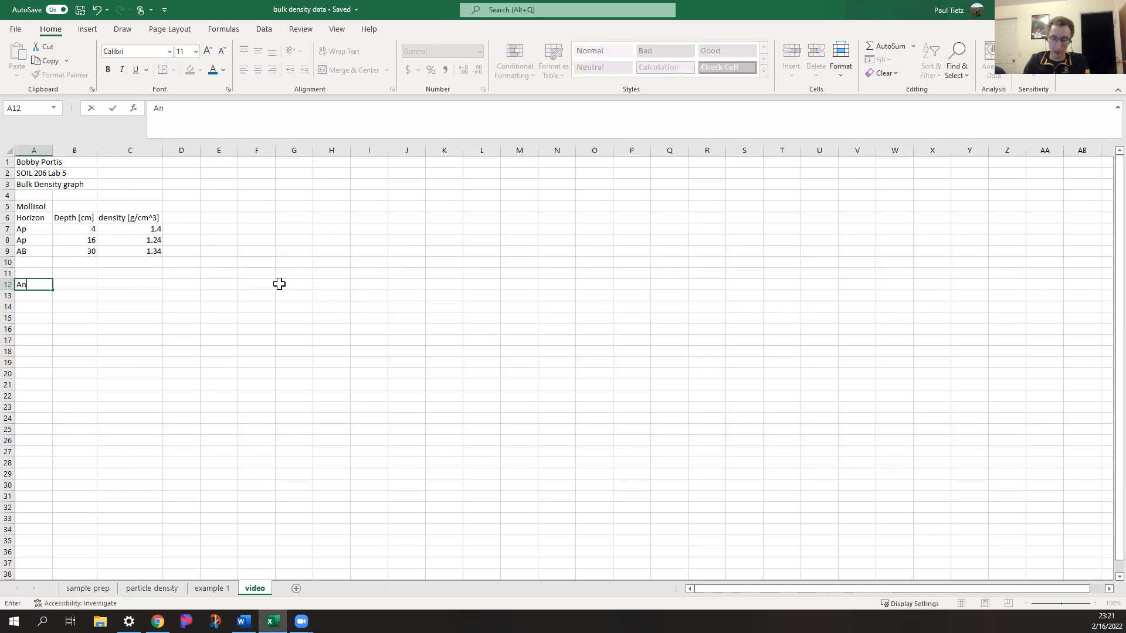
{"action": "type", "text": "disol"}
{"action": "key", "text": "Return"}
{"action": "type", "text": "Horizon"}
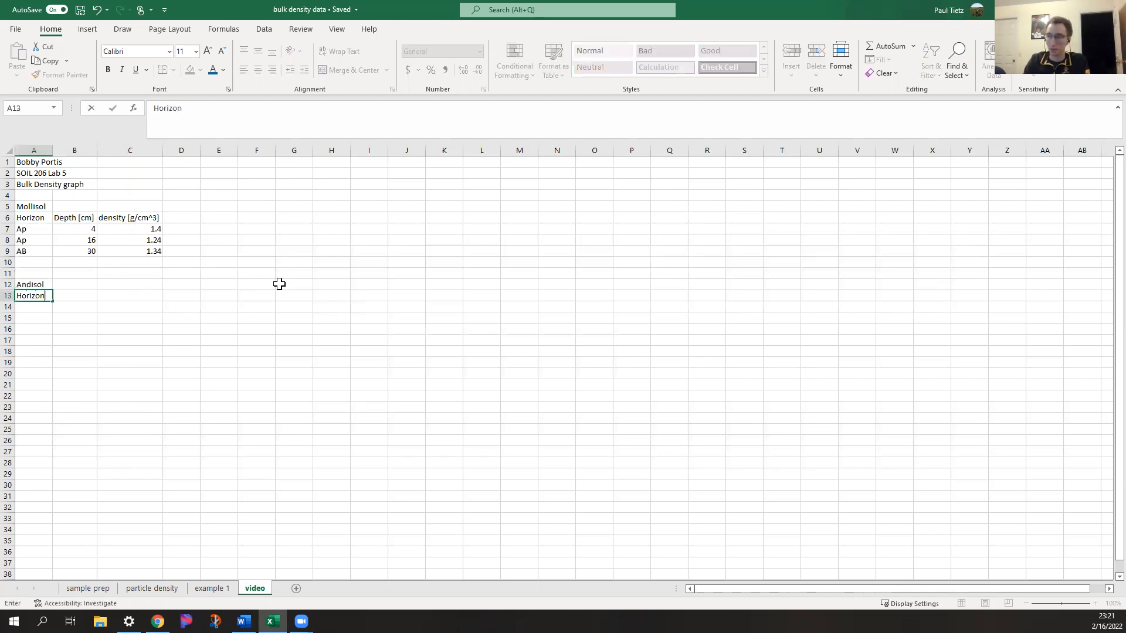
{"action": "key", "text": "Tab"}
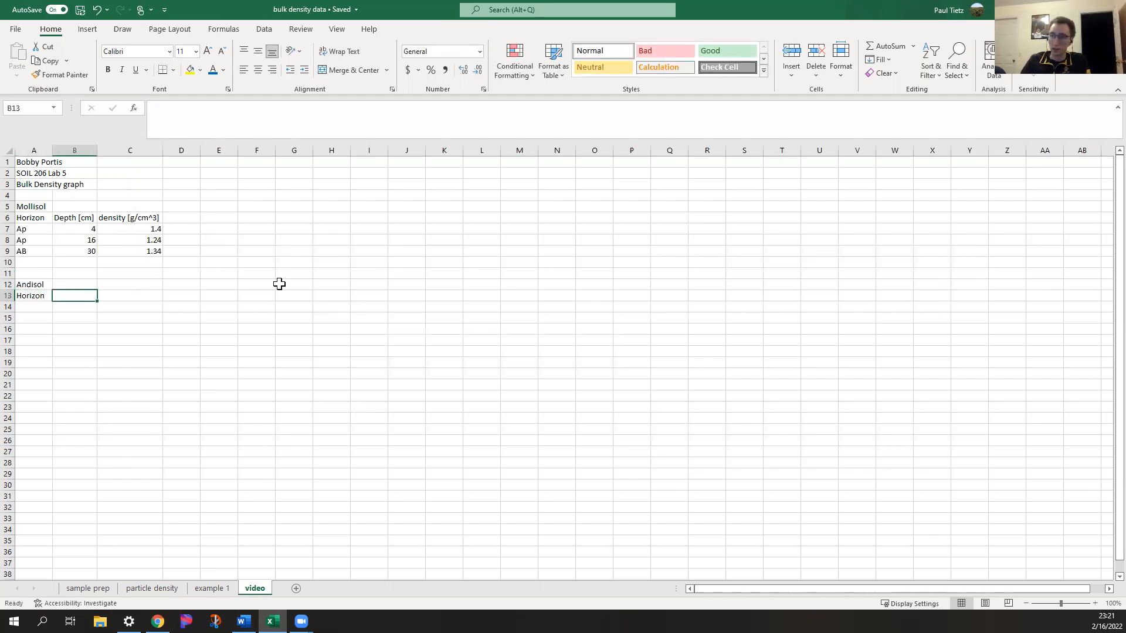
{"action": "left_click_drag", "start_coordinate": [70, 218], "coordinate": [106, 217]}
{"action": "key", "text": "ctrl+c"}
{"action": "left_click", "coordinate": [70, 295]}
{"action": "key", "text": "ctrl+v"}
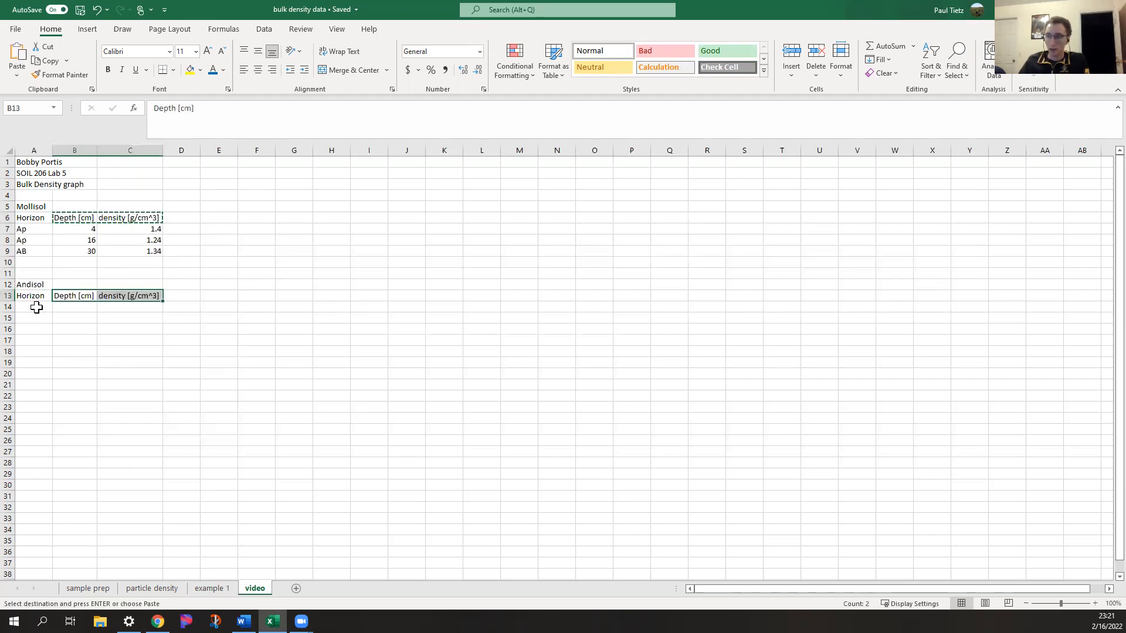
Enter the Andisol horizons A, Bw and Bt in cells A14 to A16
{"action": "left_click", "coordinate": [37, 307]}
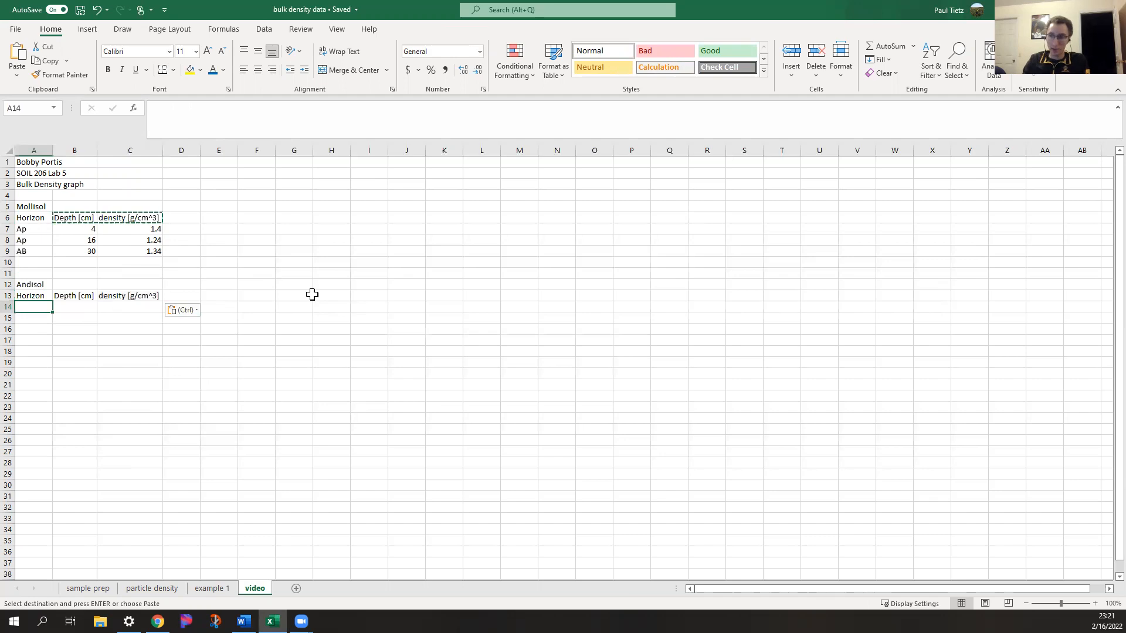
{"action": "type", "text": "An"}
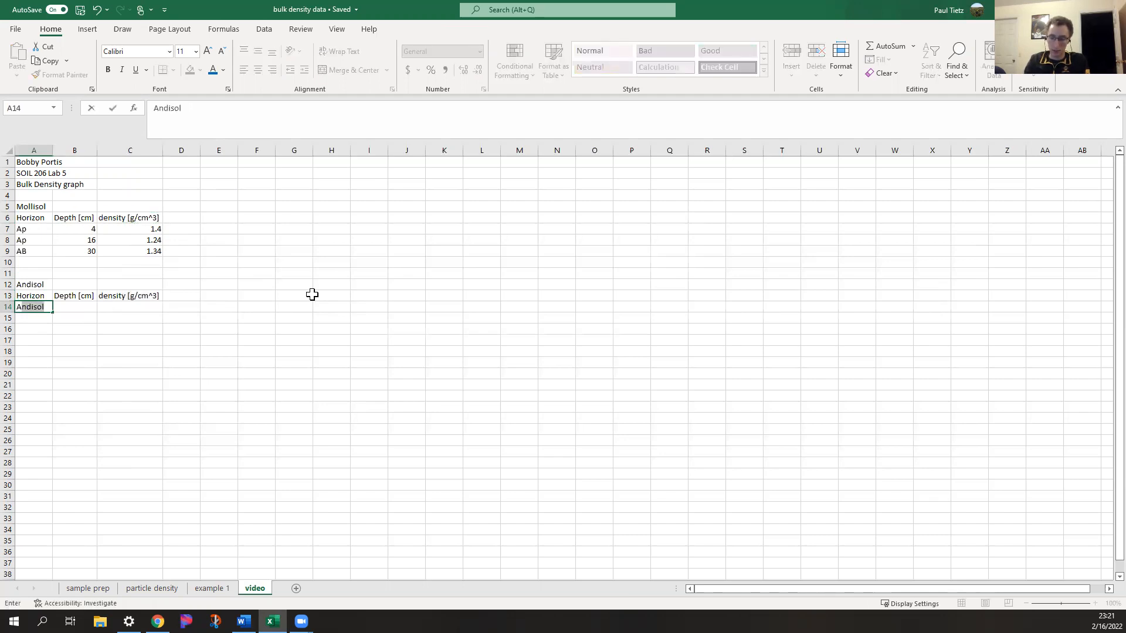
{"action": "key", "text": "BackSpace"}
{"action": "key", "text": "BackSpace"}
{"action": "key", "text": "Return"}
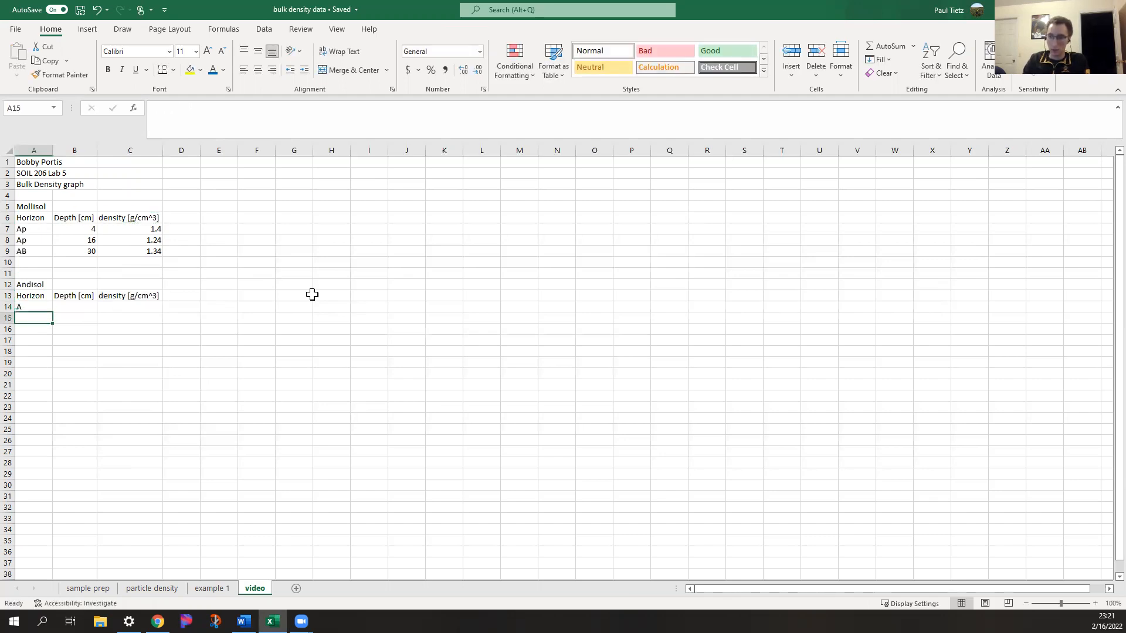
{"action": "type", "text": "Bw"}
{"action": "key", "text": "Return"}
{"action": "type", "text": "Bt"}
{"action": "key", "text": "Return"}
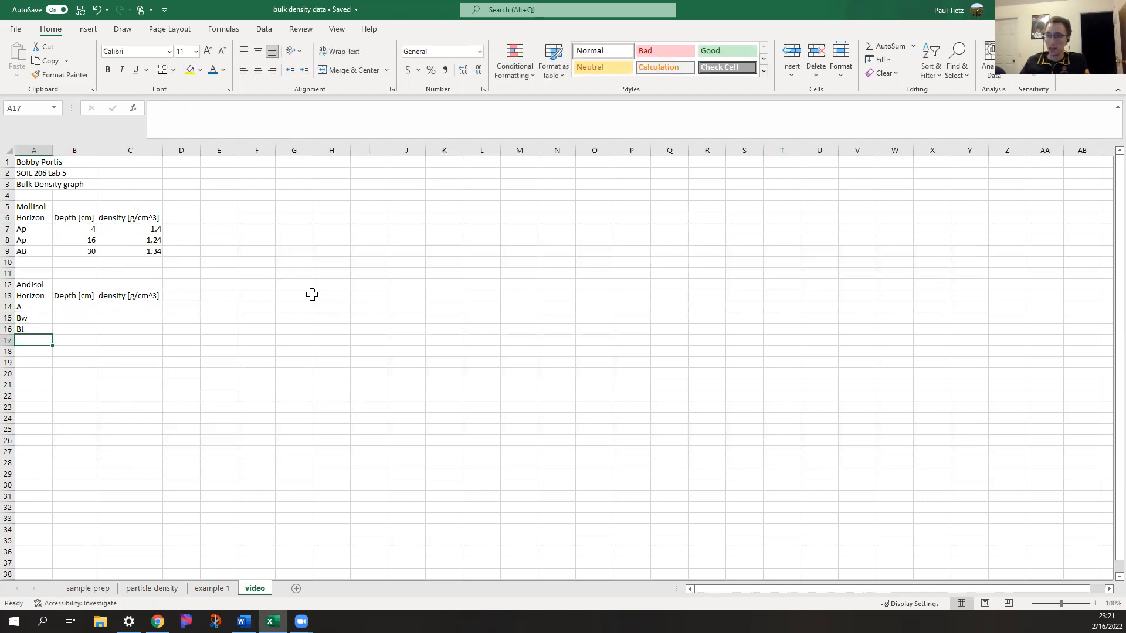
Enter the Andisol depths 5, 17 and 32 in cells B14 to B16
{"action": "left_click", "coordinate": [83, 306]}
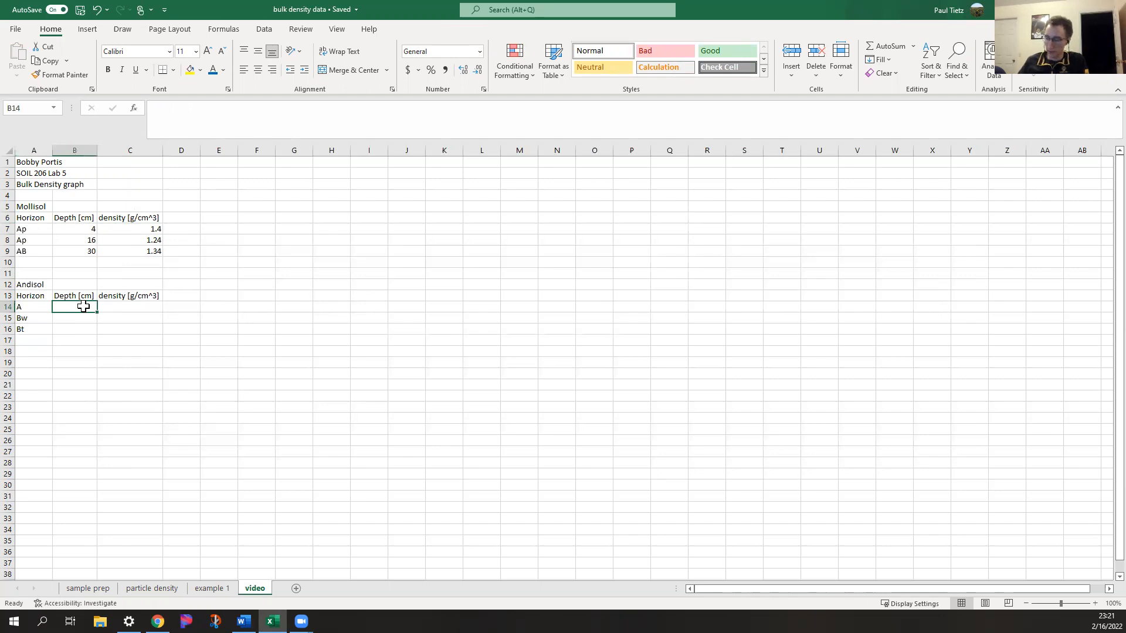
{"action": "type", "text": "5"}
{"action": "key", "text": "Return"}
{"action": "type", "text": "17"}
{"action": "key", "text": "Return"}
{"action": "type", "text": "32"}
{"action": "key", "text": "Return"}
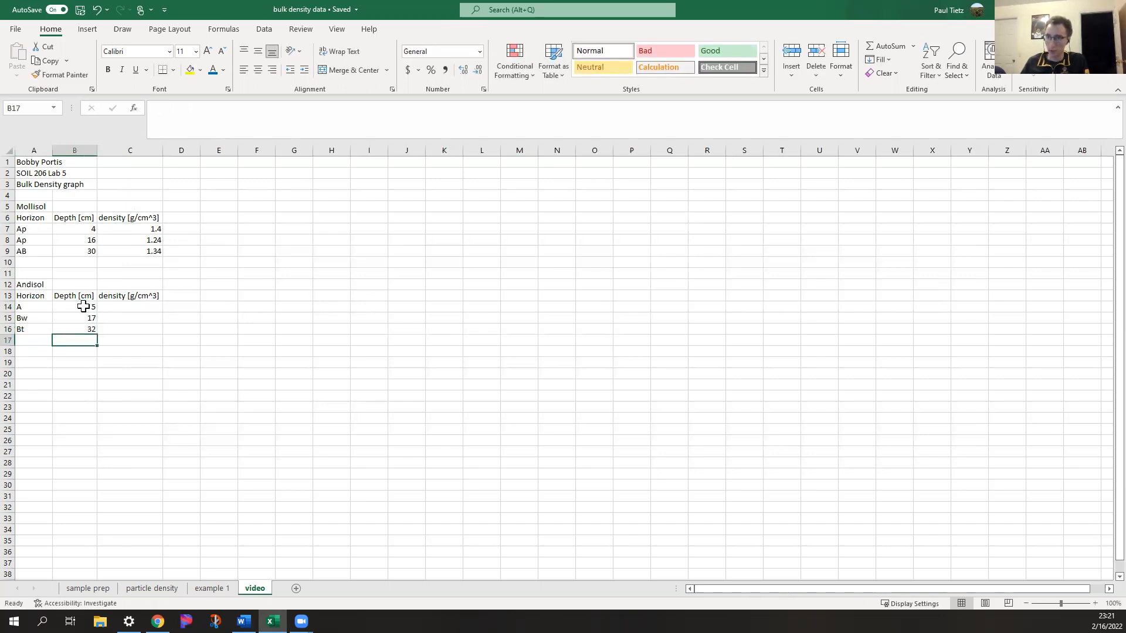
Enter the Andisol densities 0.92, 1.03 and 1.17 in cells C14 to C16
{"action": "left_click", "coordinate": [127, 307]}
{"action": "type", "text": "0.92"}
{"action": "key", "text": "Return"}
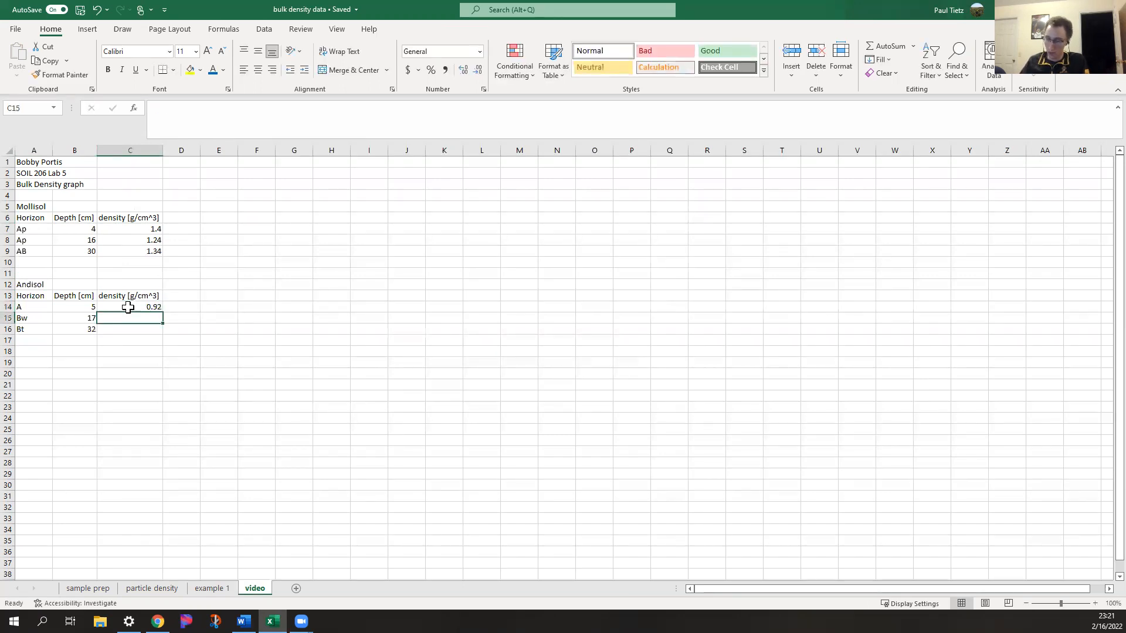
{"action": "type", "text": "1.03"}
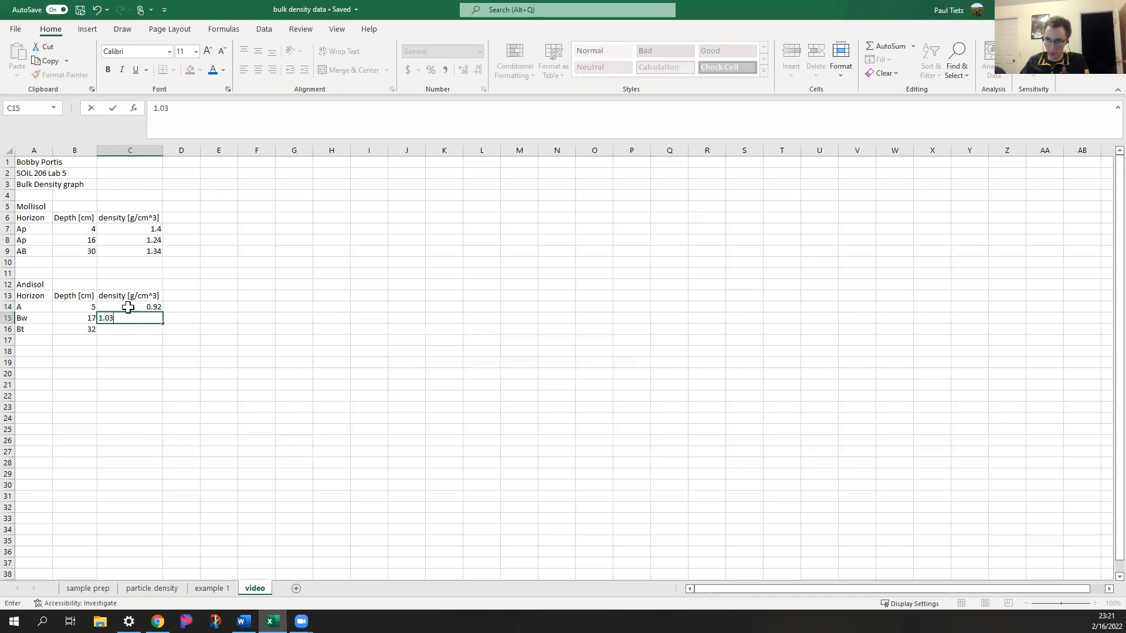
{"action": "key", "text": "Return"}
{"action": "type", "text": "1.17"}
{"action": "key", "text": "Return"}
{"action": "left_click", "coordinate": [202, 311]}
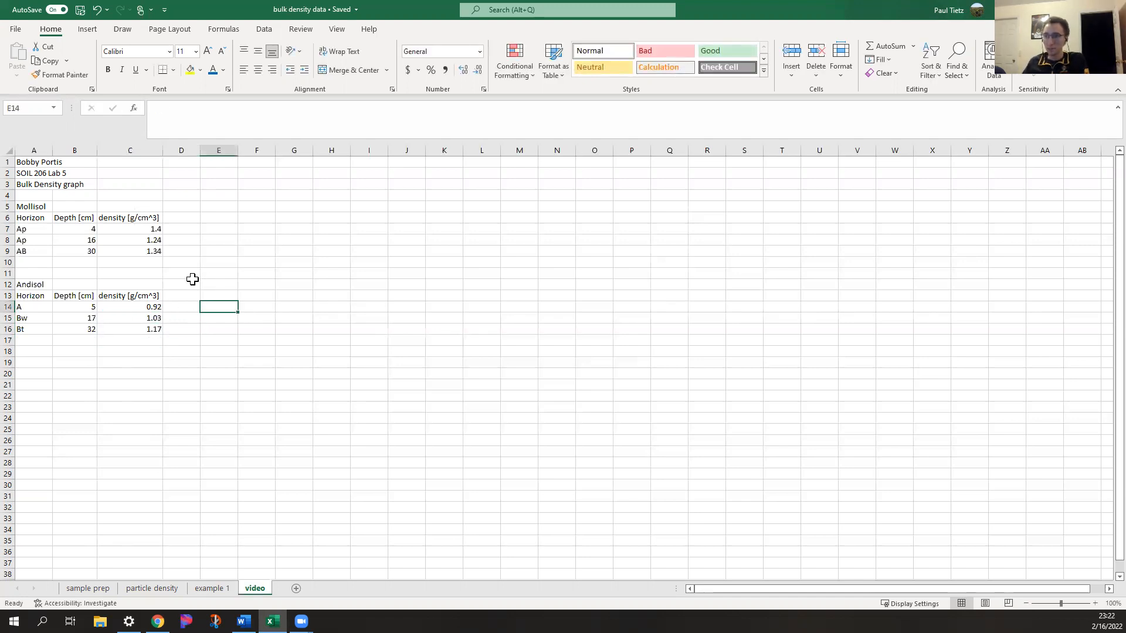
{"action": "left_click", "coordinate": [184, 282]}
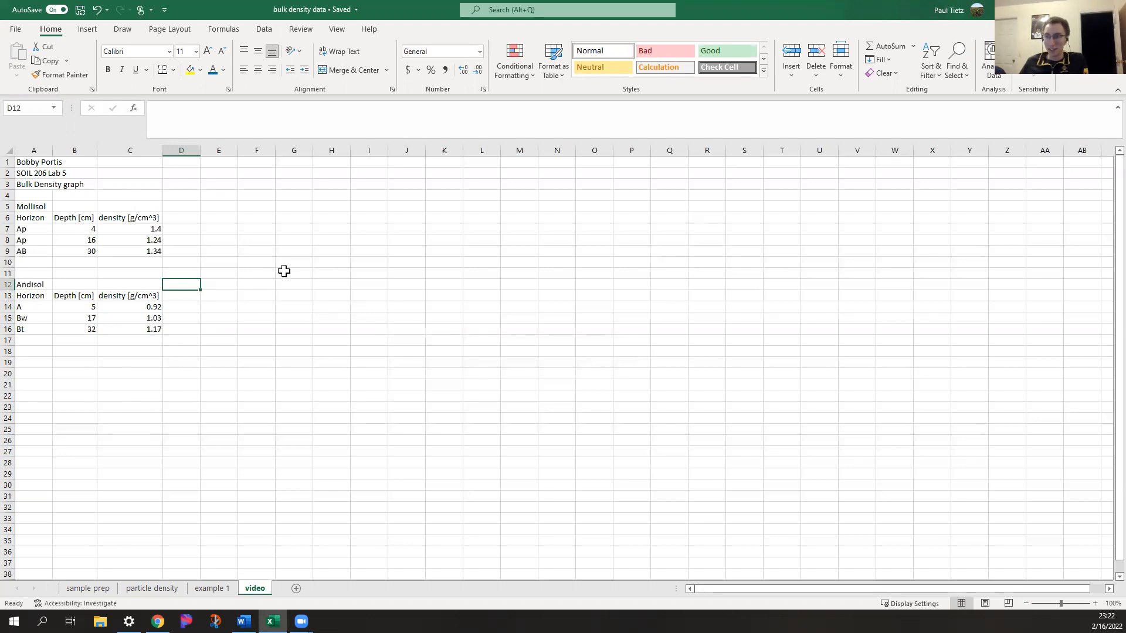
Insert a blank markers-only scatter chart and place it beside the data tables, with its upper-left corner near cell E7
{"action": "left_click", "coordinate": [250, 217]}
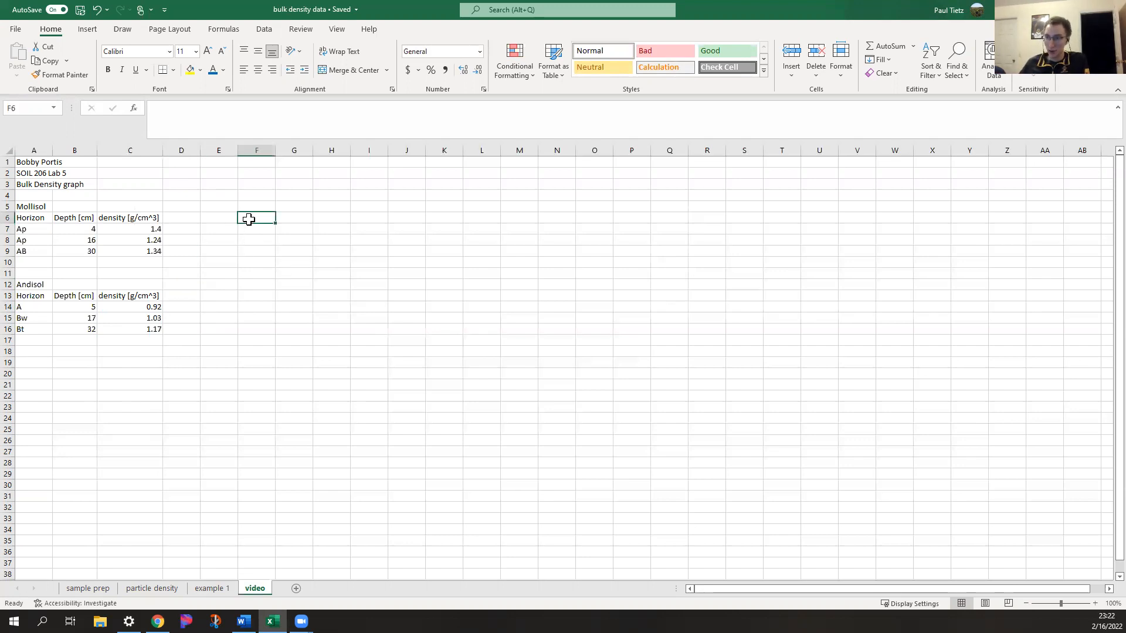
{"action": "left_click", "coordinate": [93, 29]}
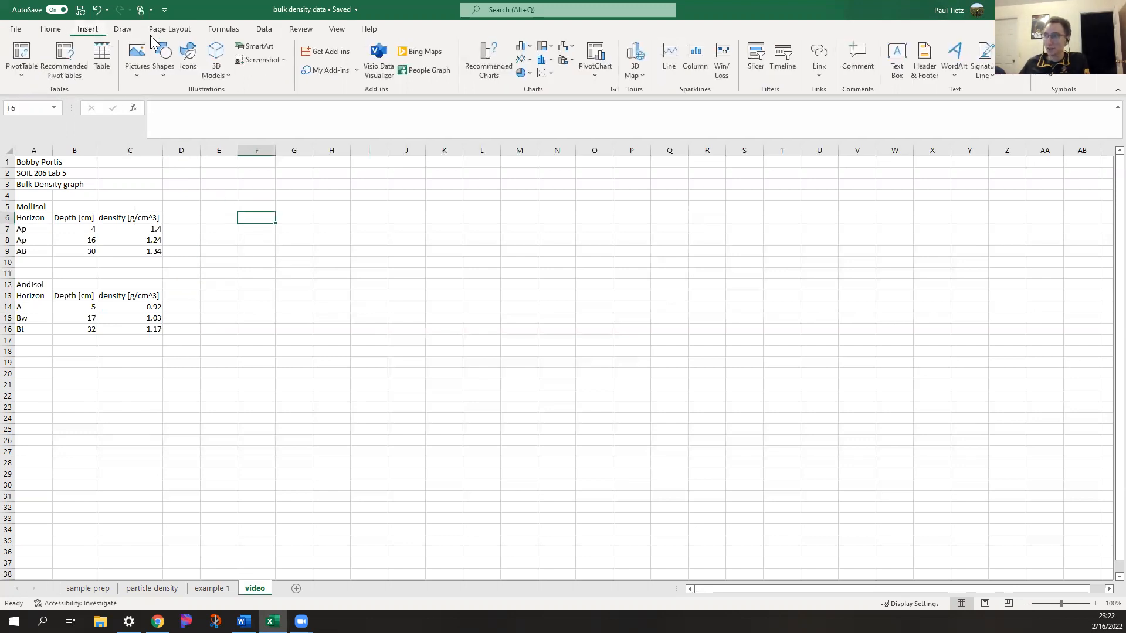
{"action": "left_click", "coordinate": [546, 74]}
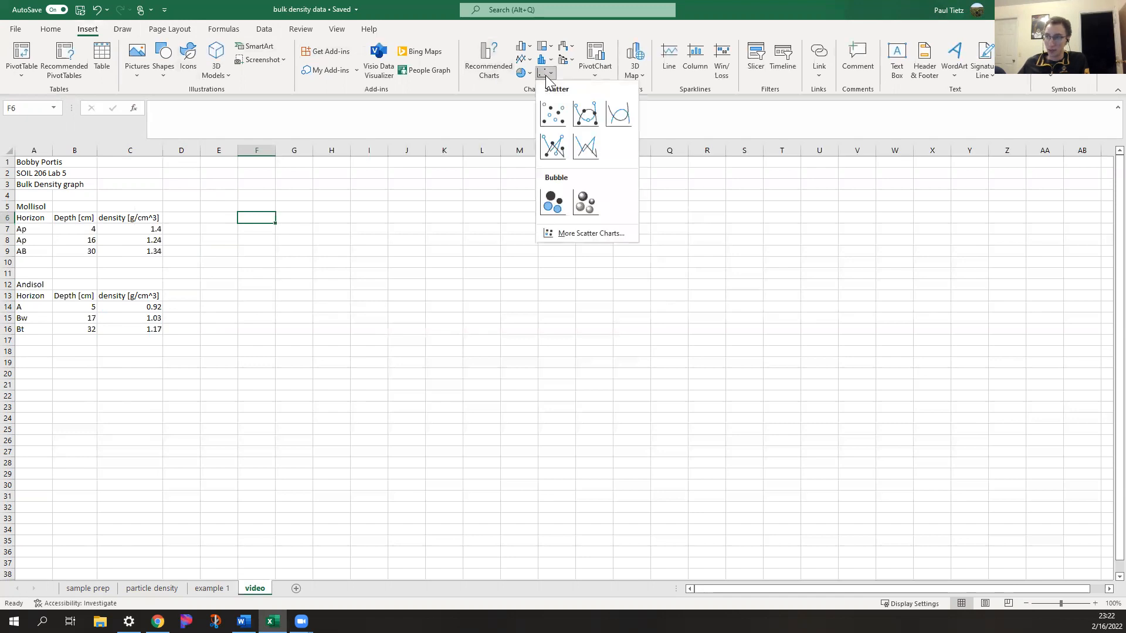
{"action": "left_click", "coordinate": [552, 117]}
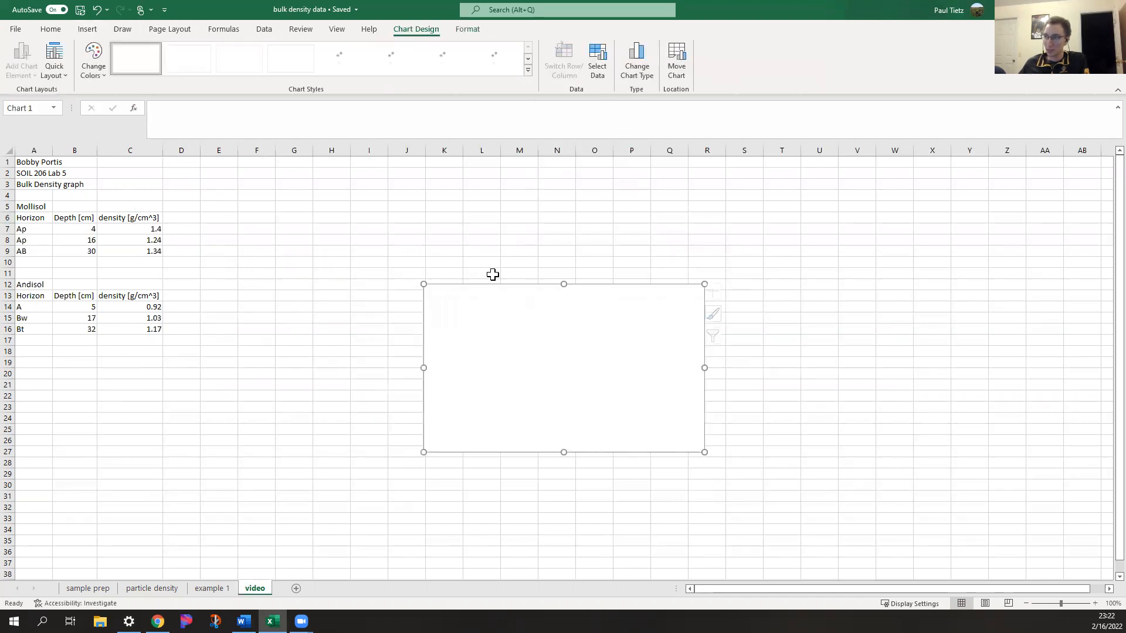
{"action": "left_click_drag", "start_coordinate": [493, 297], "coordinate": [292, 240]}
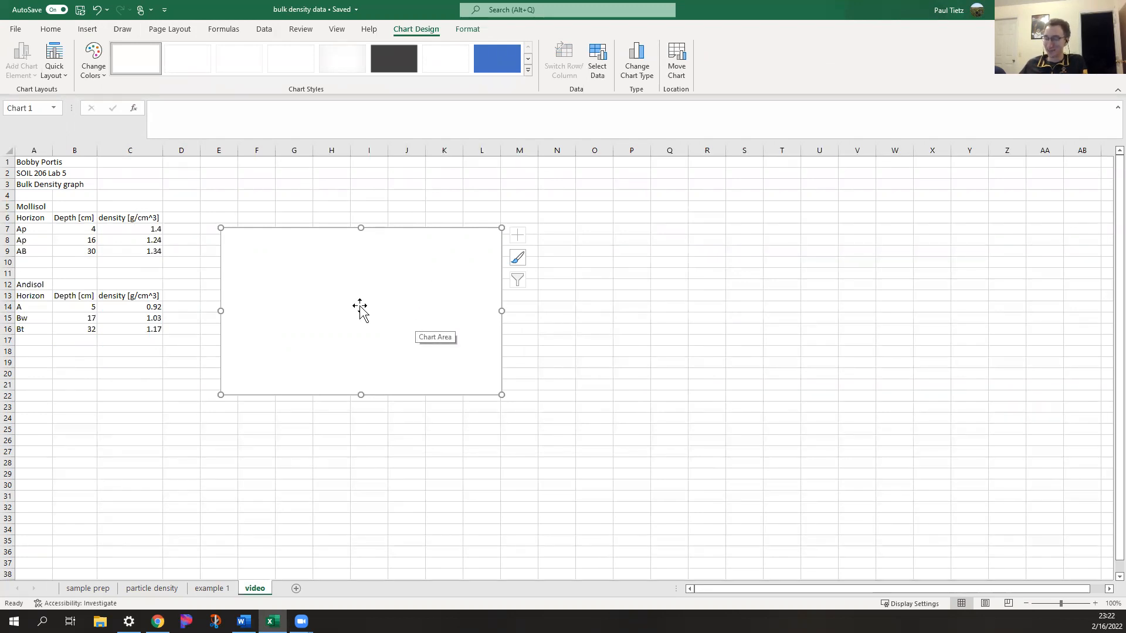
Add a new data series to the blank scatter chart and take its name from the Mollisol label in A5
{"action": "right_click", "coordinate": [313, 272]}
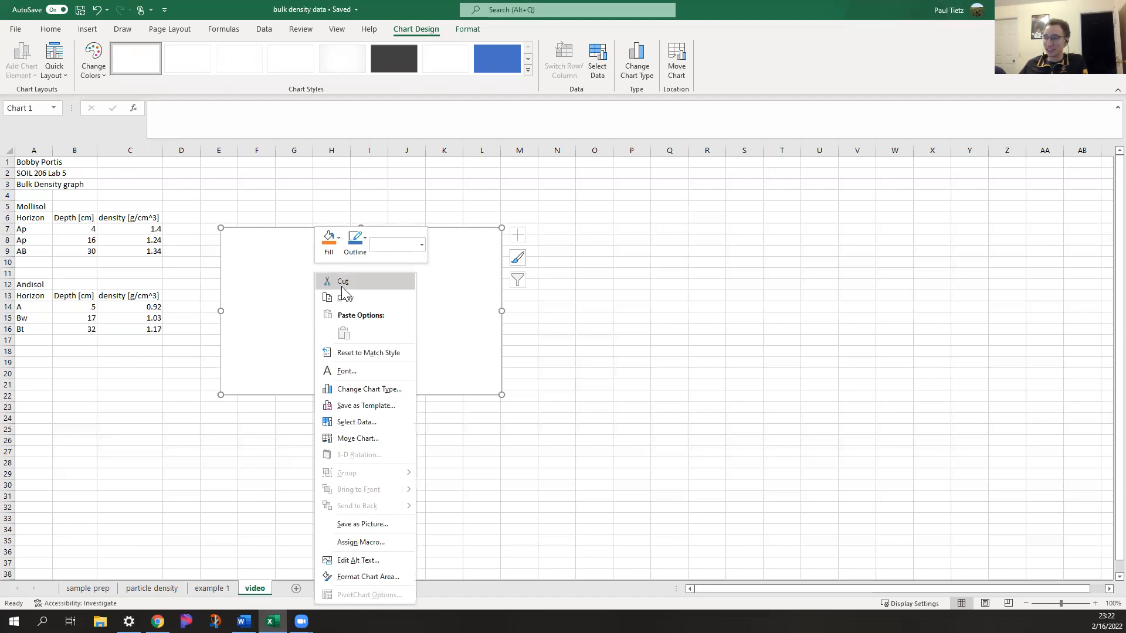
{"action": "left_click", "coordinate": [358, 423]}
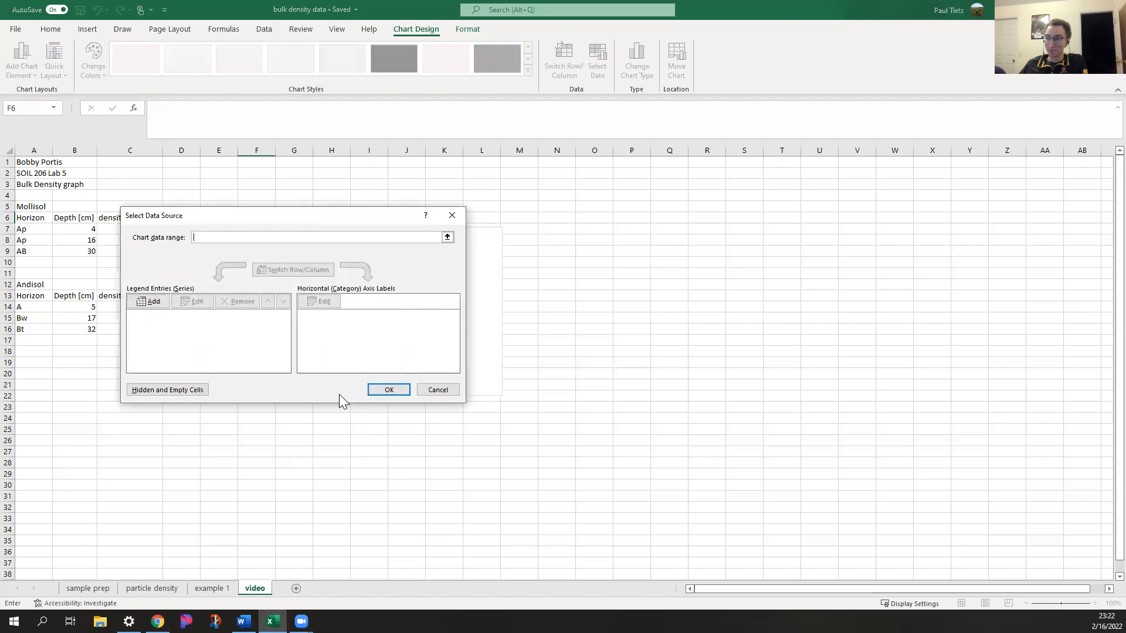
{"action": "left_click_drag", "start_coordinate": [238, 225], "coordinate": [417, 185]}
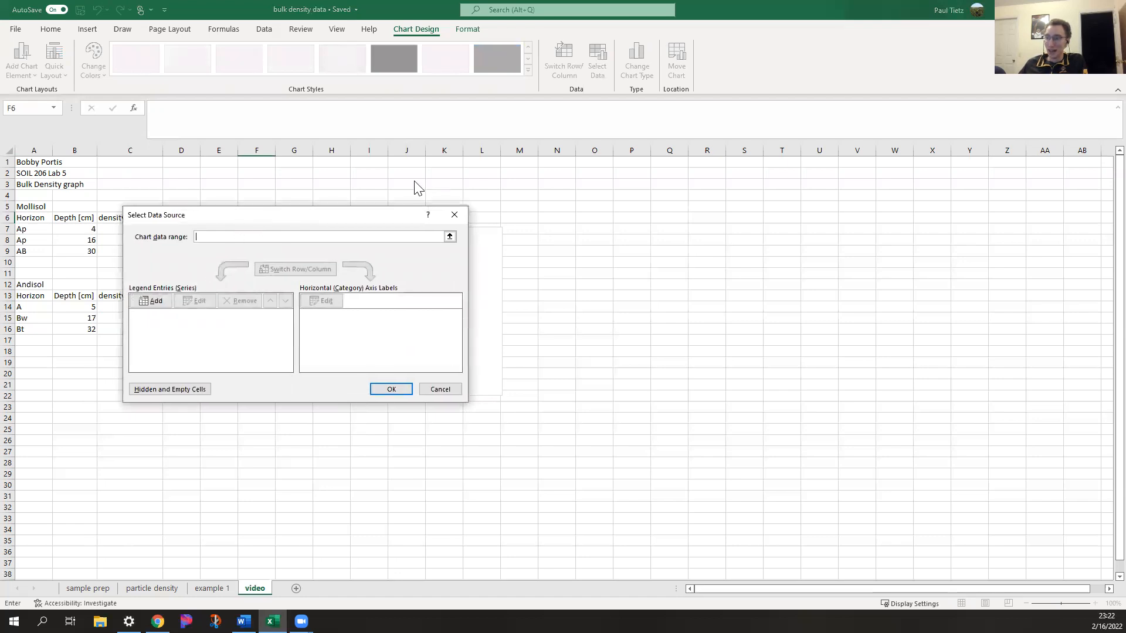
{"action": "left_click", "coordinate": [340, 268]}
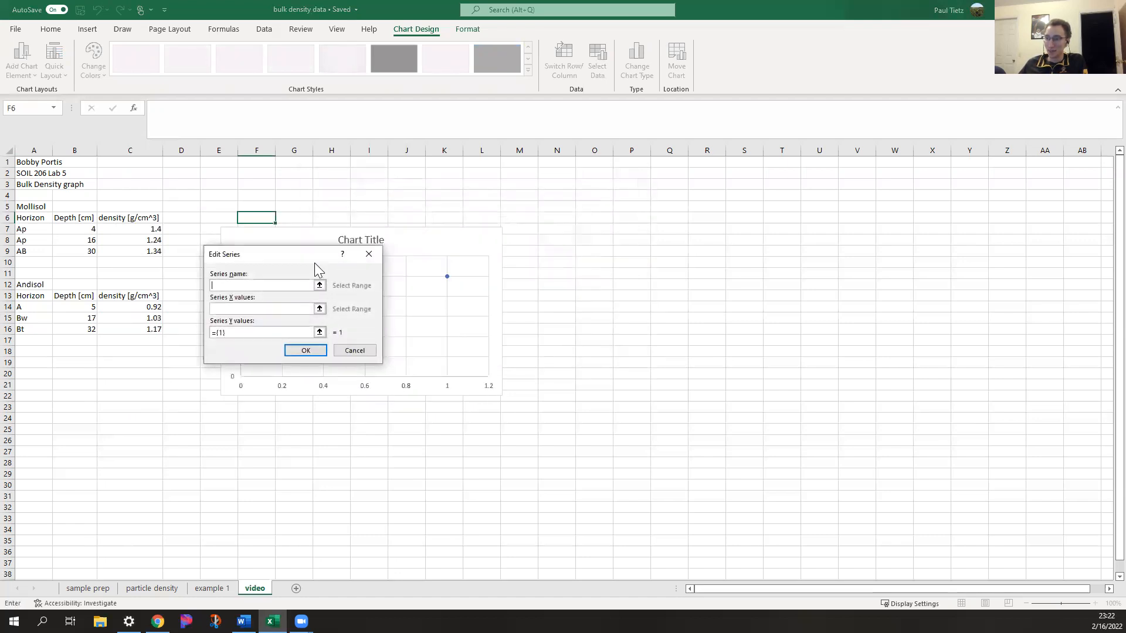
{"action": "left_click", "coordinate": [39, 207]}
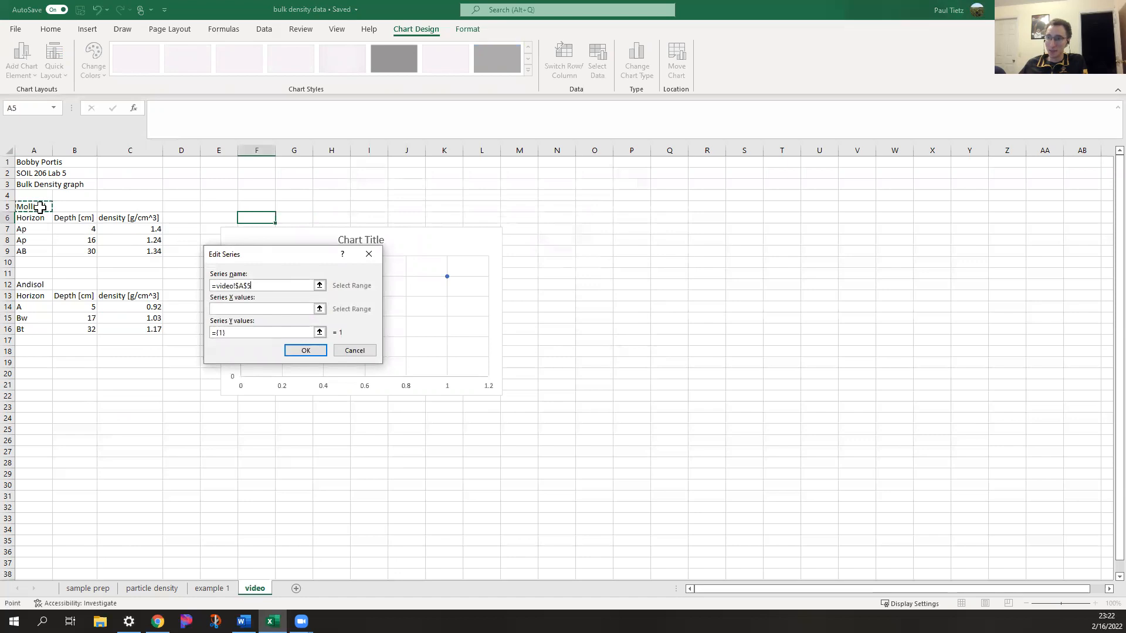
Set the Mollisol series' X values to the depths in B7:B9 and its Y values to the densities in C7:C9
{"action": "left_click", "coordinate": [320, 309]}
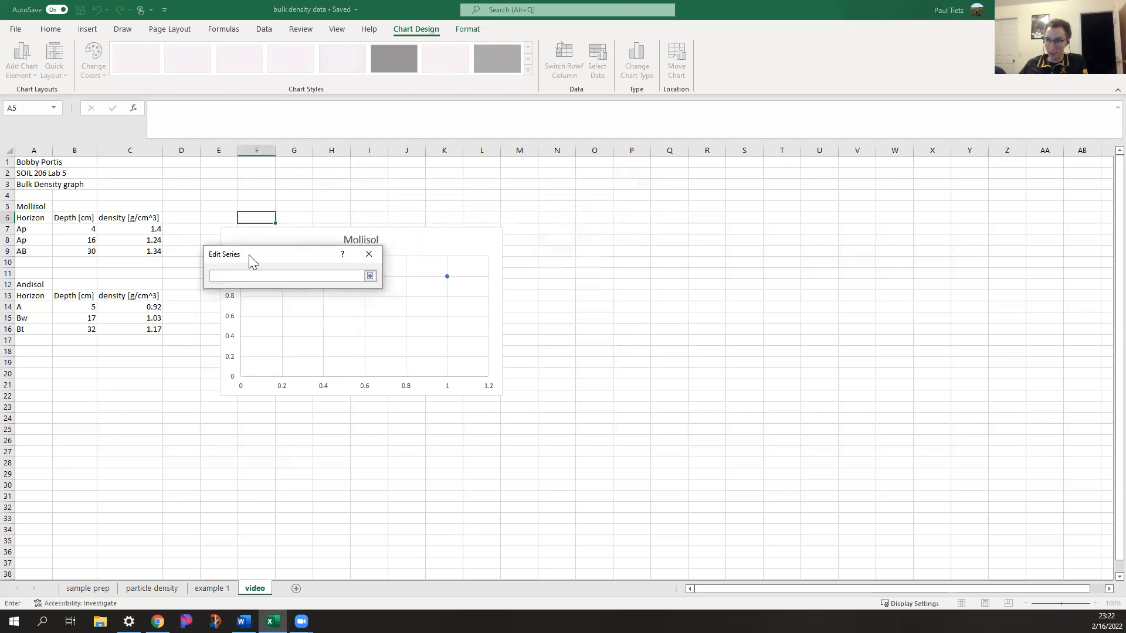
{"action": "left_click_drag", "start_coordinate": [247, 251], "coordinate": [254, 191]}
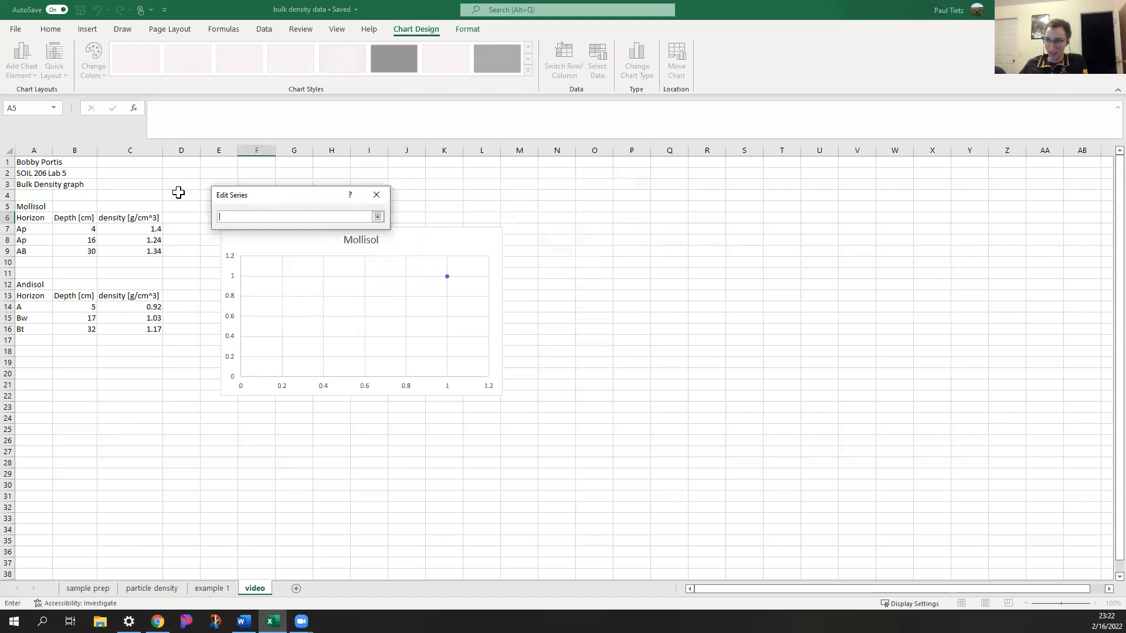
{"action": "left_click_drag", "start_coordinate": [87, 228], "coordinate": [82, 252]}
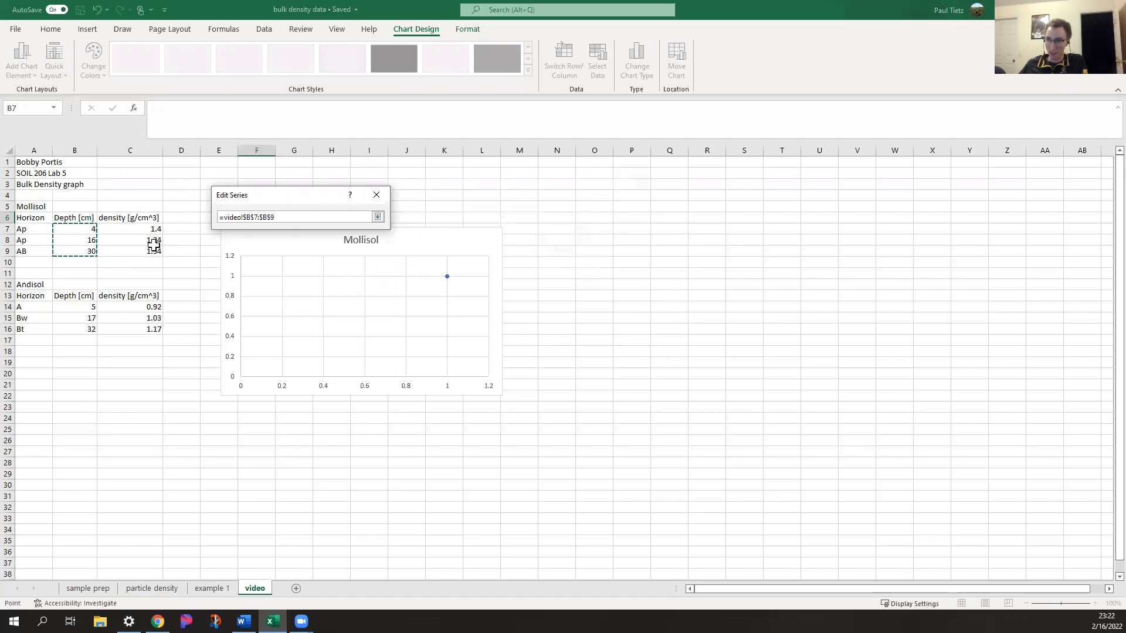
{"action": "left_click", "coordinate": [378, 218]}
{"action": "left_click", "coordinate": [317, 274]}
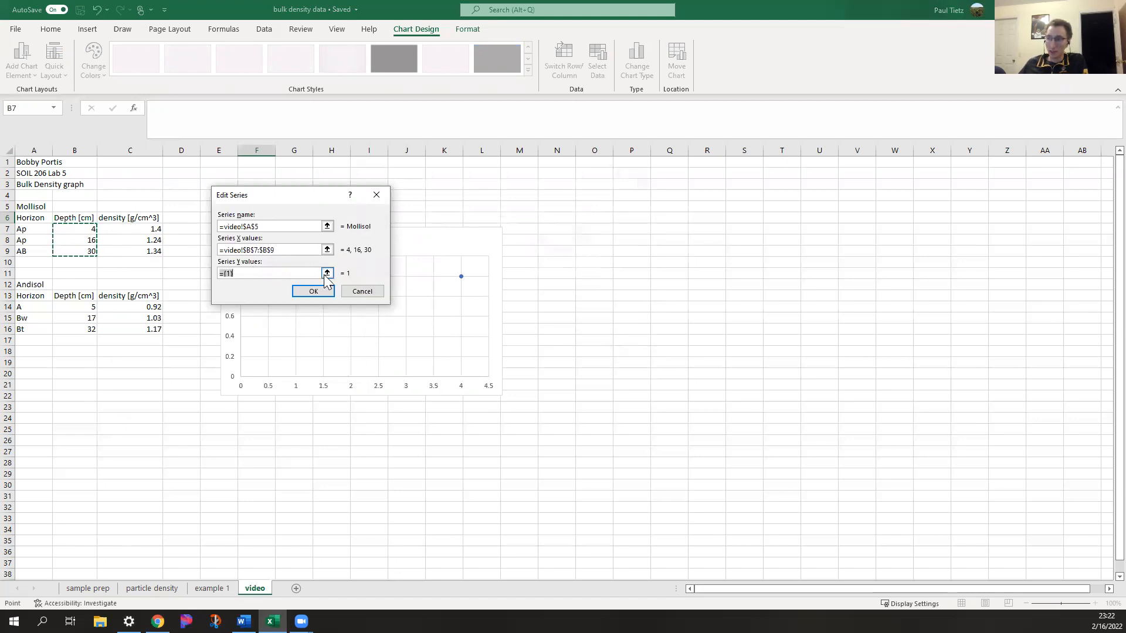
{"action": "left_click", "coordinate": [328, 273]}
{"action": "left_click_drag", "start_coordinate": [137, 231], "coordinate": [138, 251]}
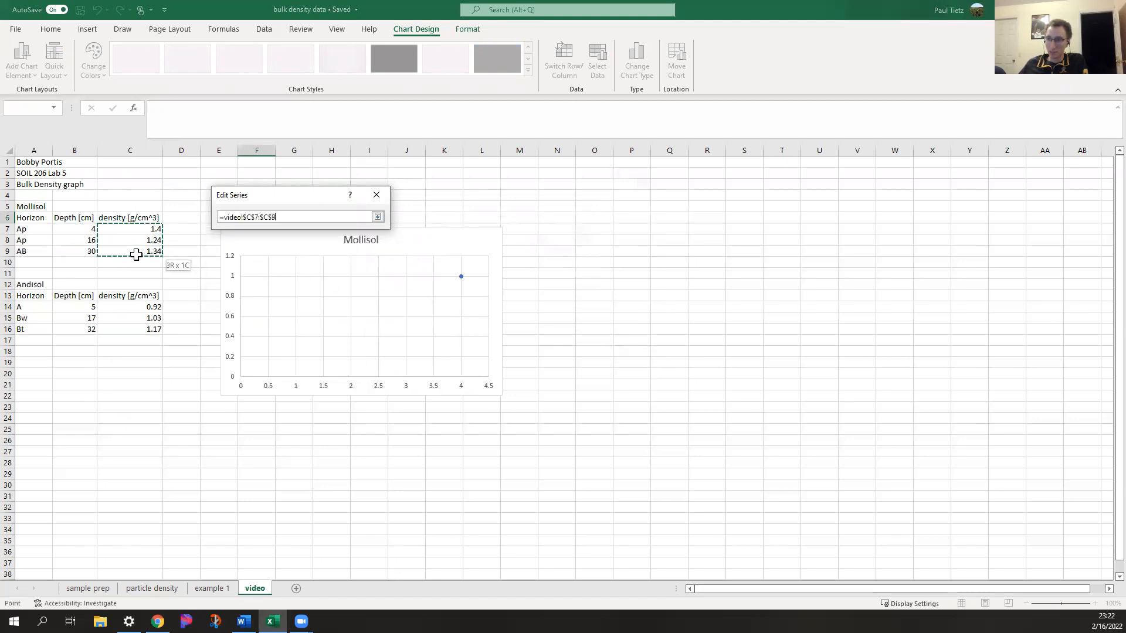
{"action": "left_click", "coordinate": [378, 217]}
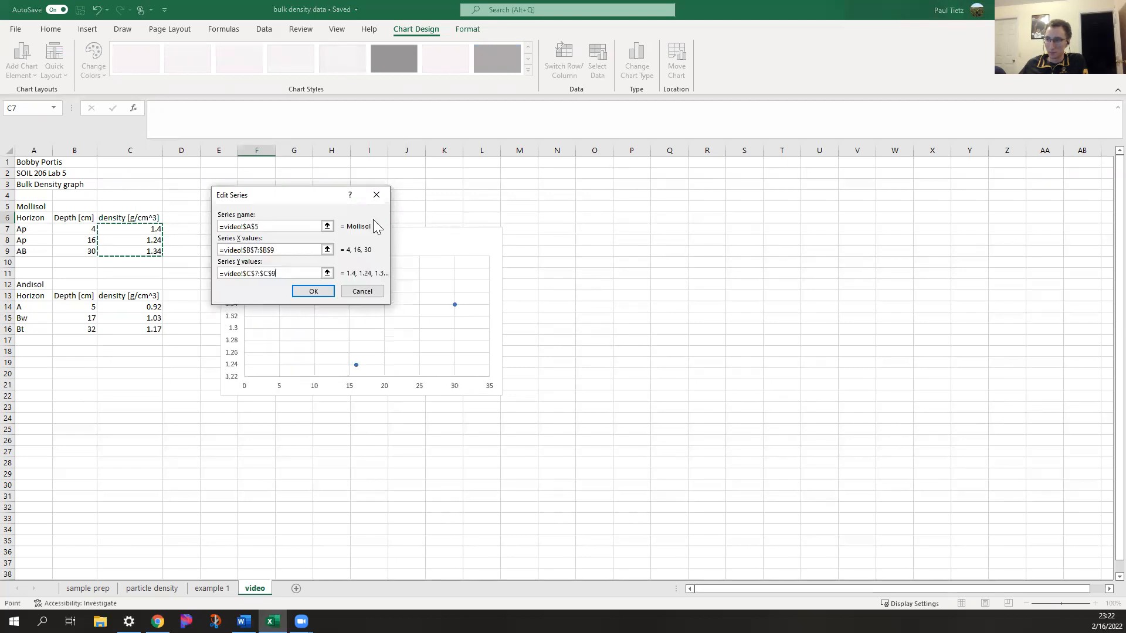
Accept the Mollisol series and add a second data series that takes its name from the Andisol label in A12
{"action": "left_click", "coordinate": [324, 295]}
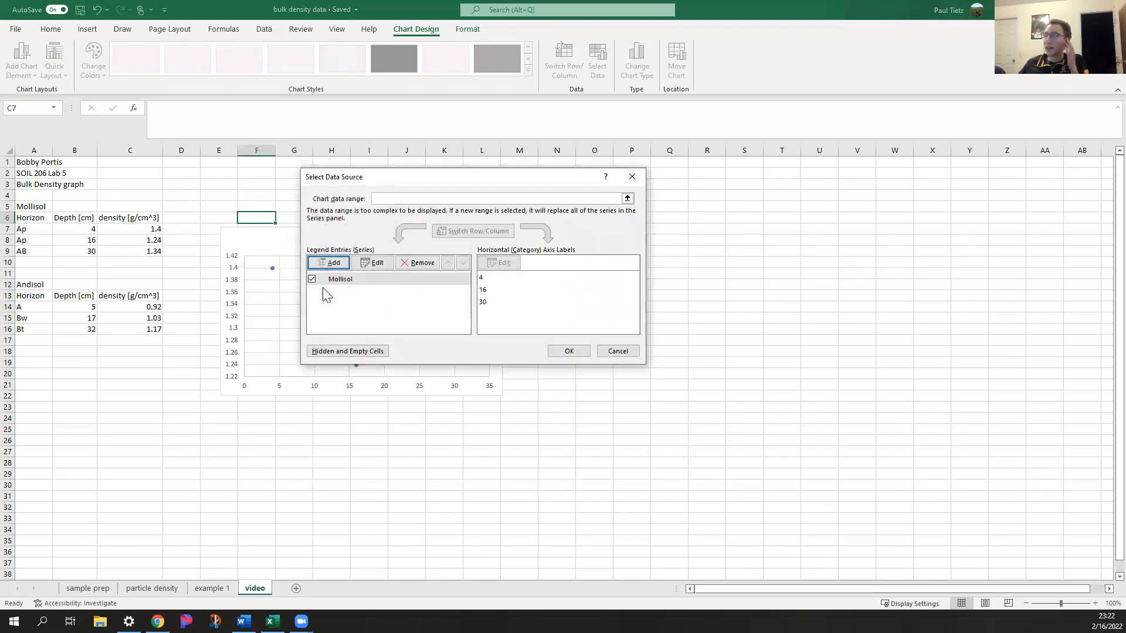
{"action": "left_click", "coordinate": [333, 263]}
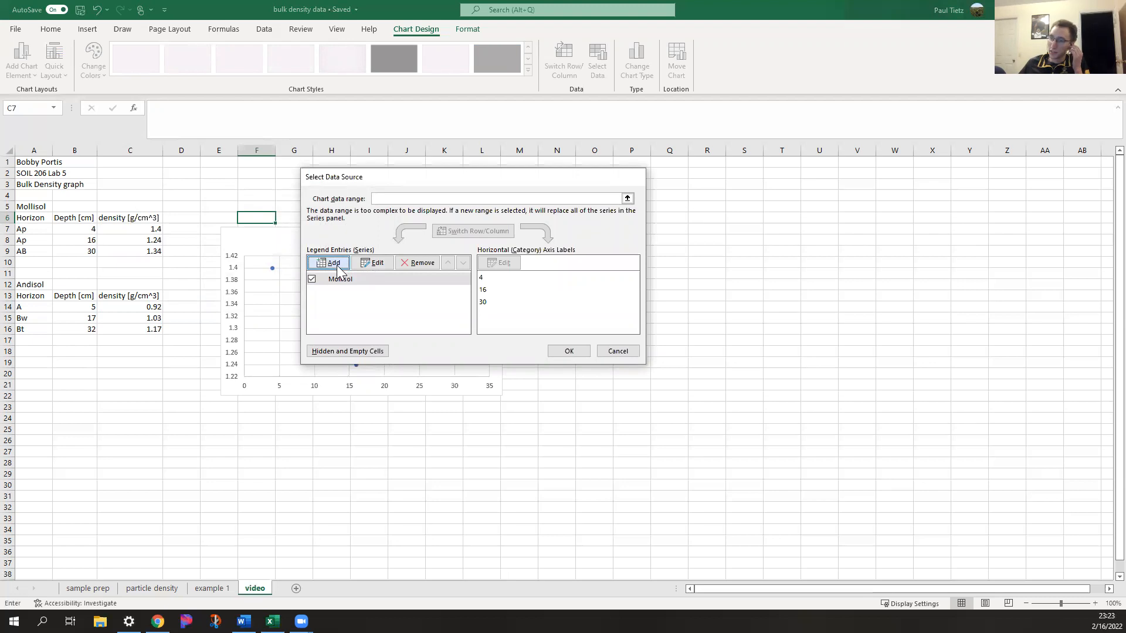
{"action": "left_click", "coordinate": [42, 284]}
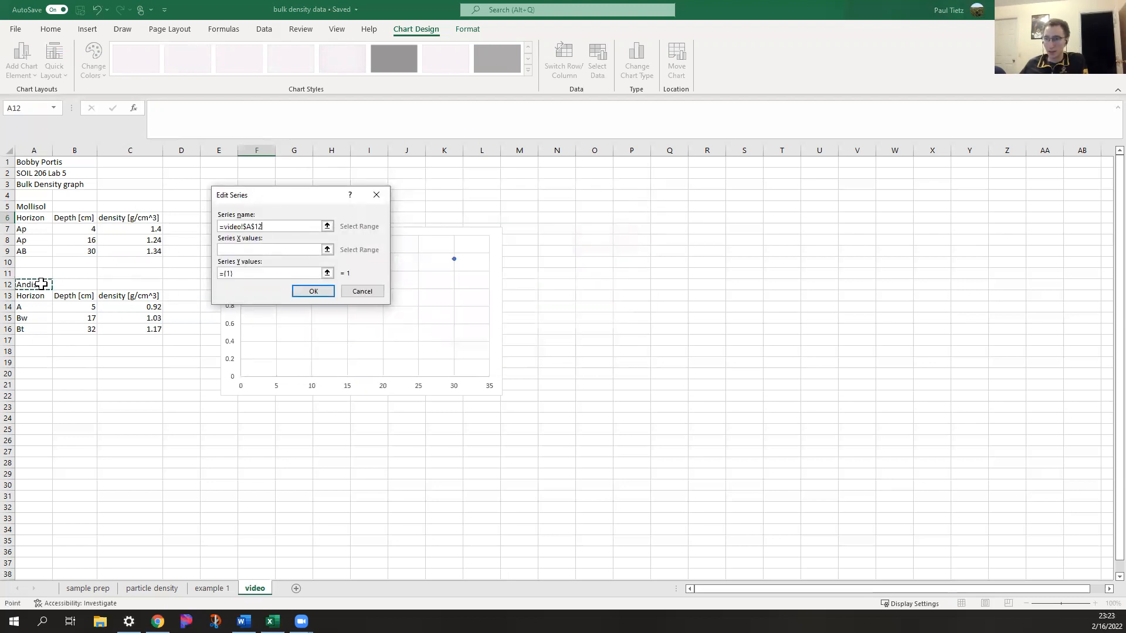
Set the Andisol series' X values to B14:B16 and its Y values to C14:C16, and apply the chart's data source
{"action": "left_click", "coordinate": [327, 250]}
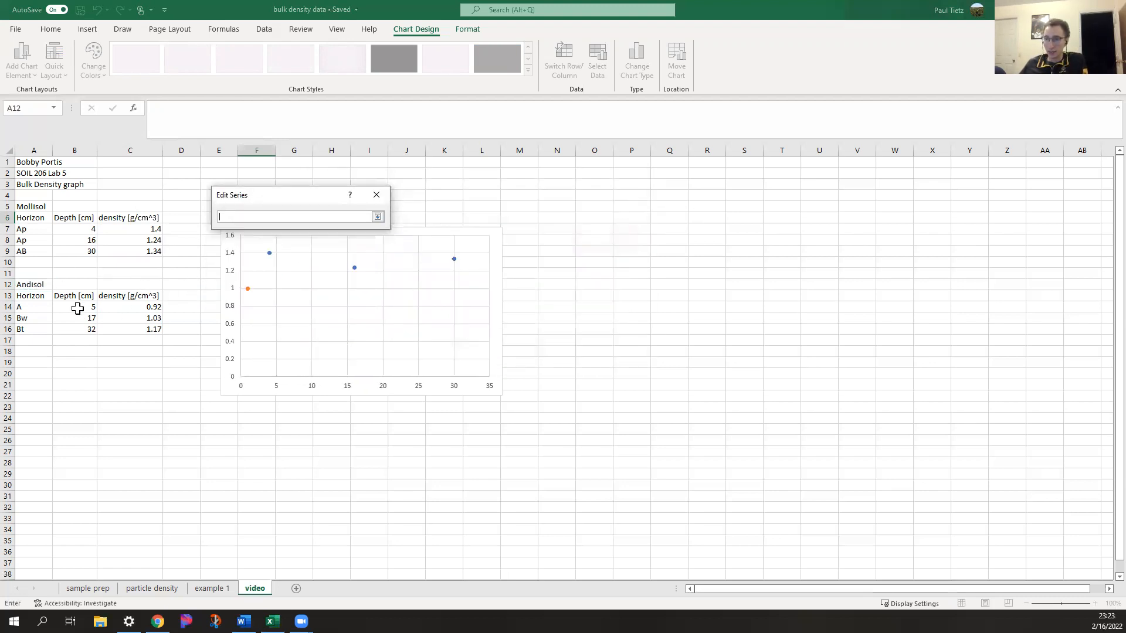
{"action": "left_click_drag", "start_coordinate": [85, 308], "coordinate": [86, 329]}
{"action": "left_click", "coordinate": [378, 217]}
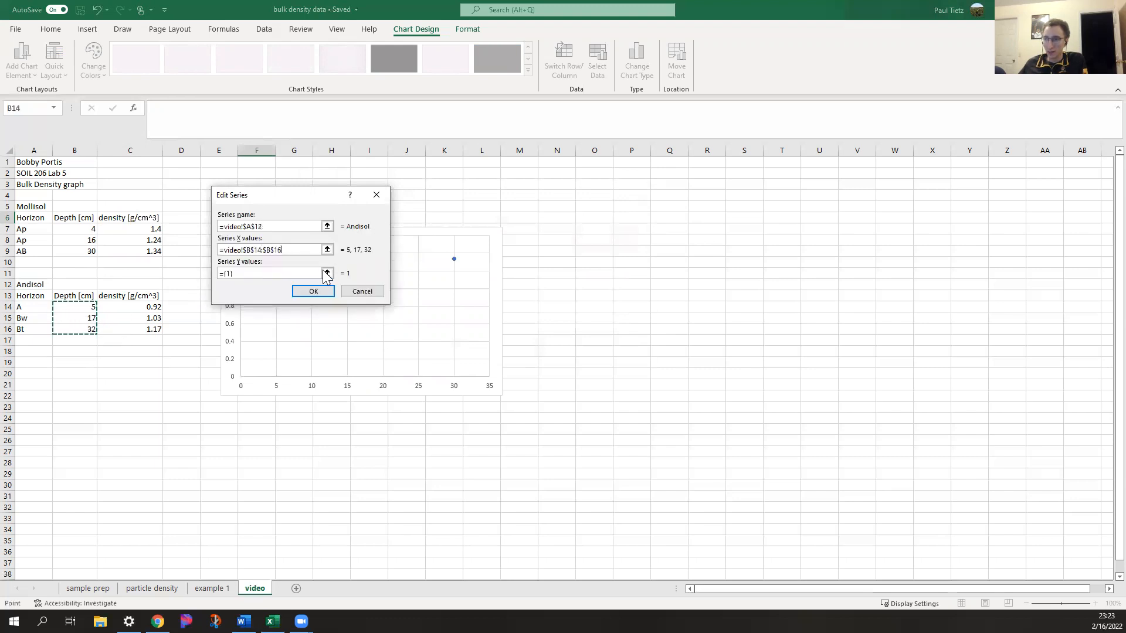
{"action": "left_click", "coordinate": [328, 278]}
{"action": "left_click_drag", "start_coordinate": [155, 305], "coordinate": [156, 329]}
{"action": "left_click", "coordinate": [379, 217]}
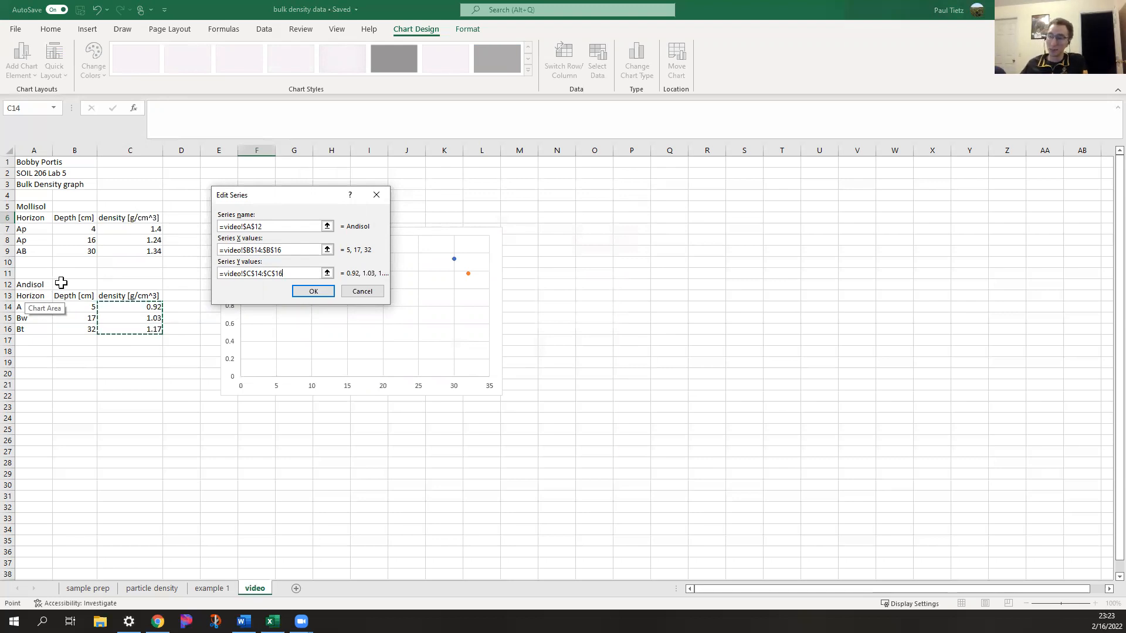
{"action": "left_click", "coordinate": [311, 292]}
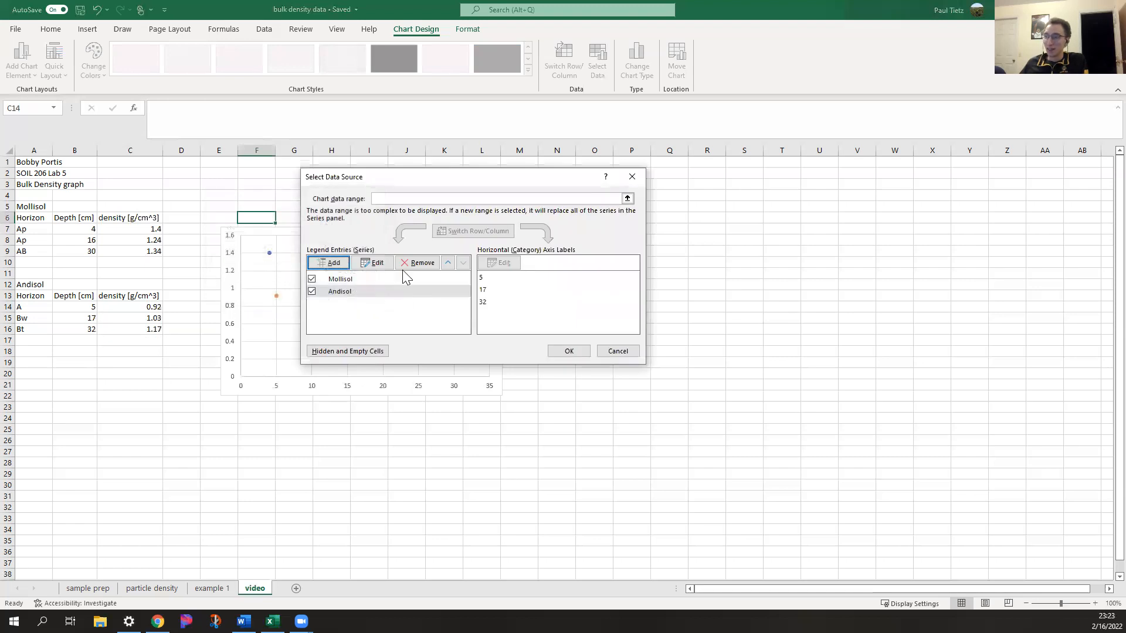
{"action": "left_click", "coordinate": [560, 351]}
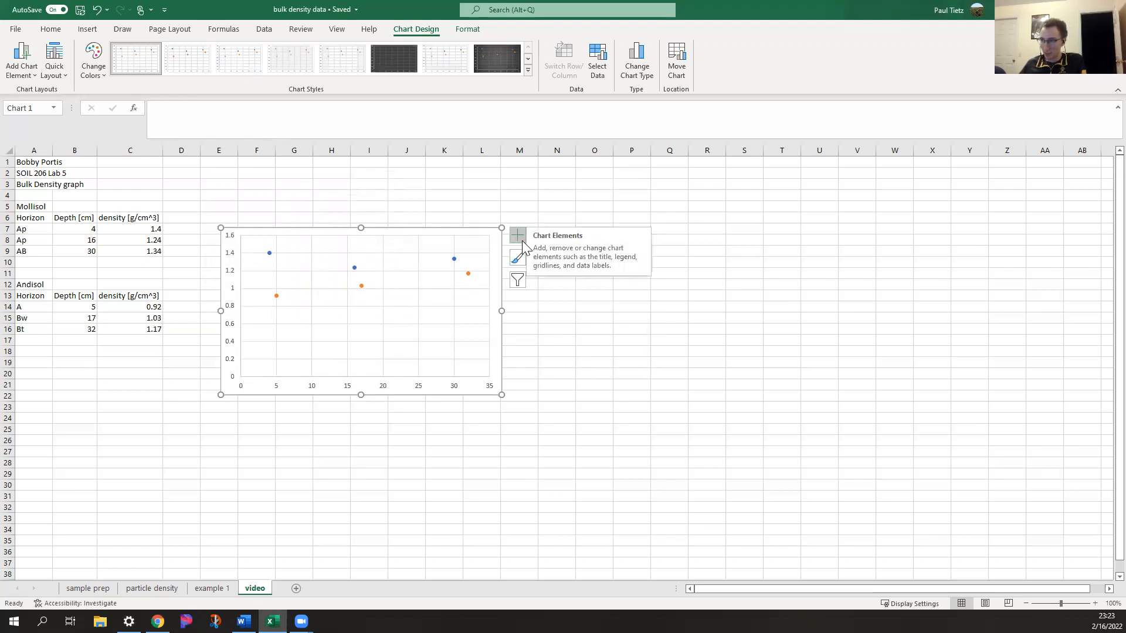
Add axis titles, a chart title and a legend to the scatter chart
{"action": "left_click", "coordinate": [519, 238]}
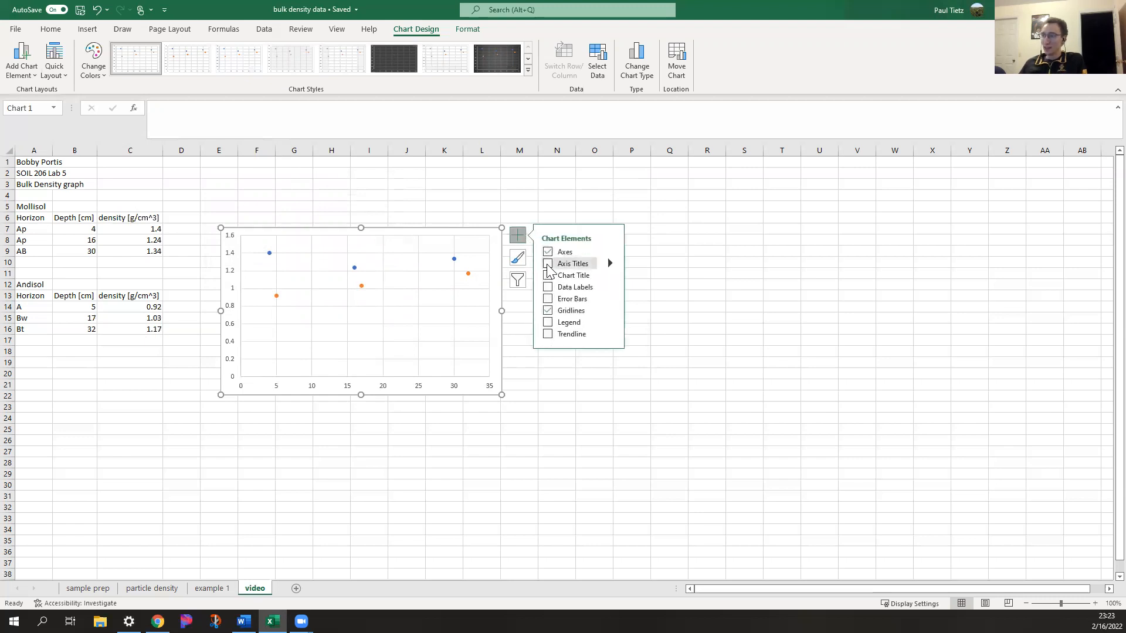
{"action": "left_click", "coordinate": [548, 265]}
{"action": "left_click", "coordinate": [548, 276]}
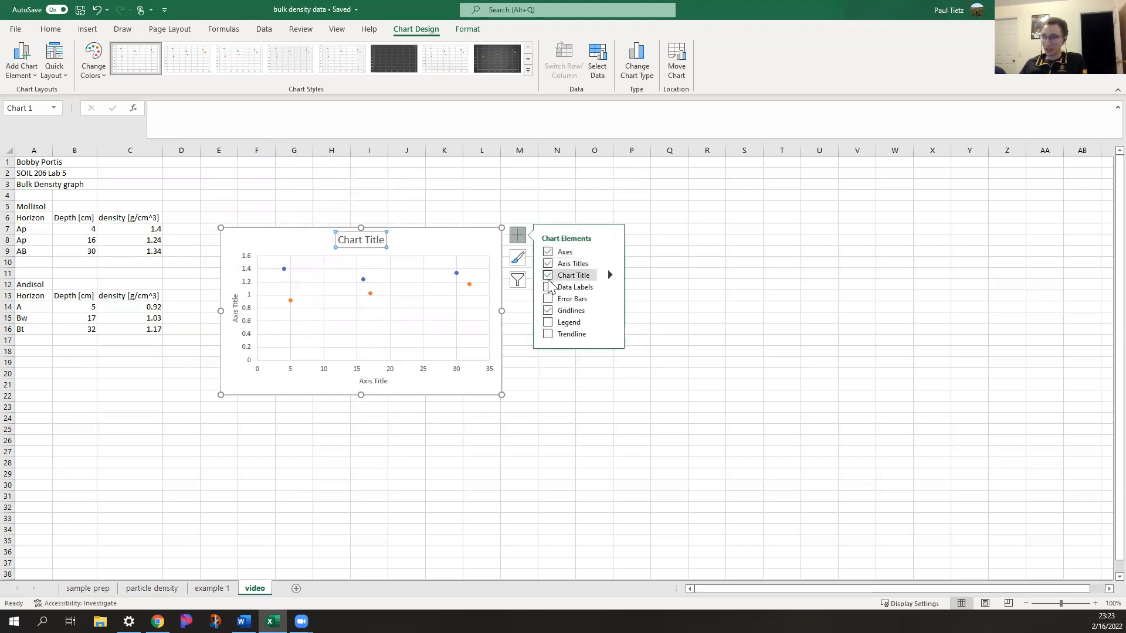
{"action": "left_click", "coordinate": [548, 322]}
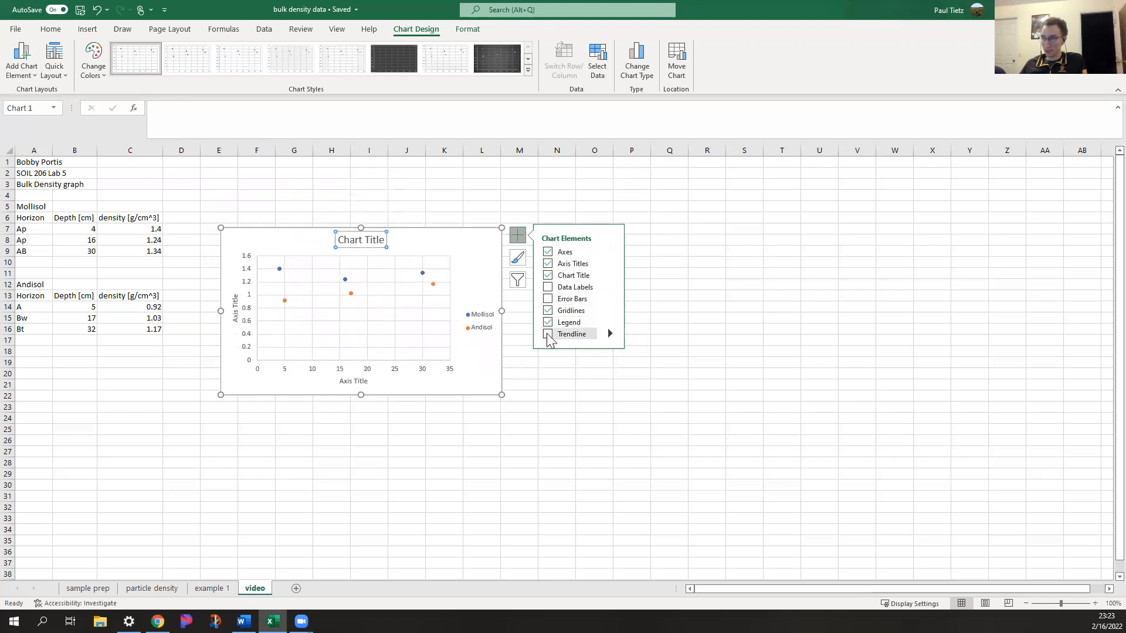
Add linear trendlines to the chart for both the Mollisol and the Andisol series
{"action": "left_click", "coordinate": [548, 334]}
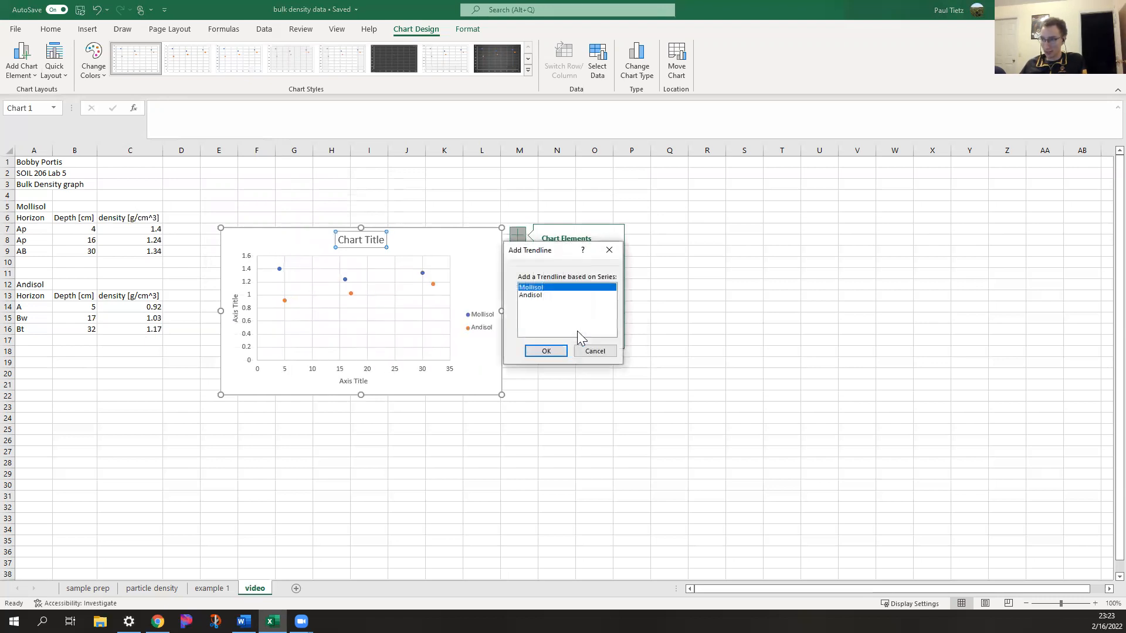
{"action": "left_click", "coordinate": [547, 350]}
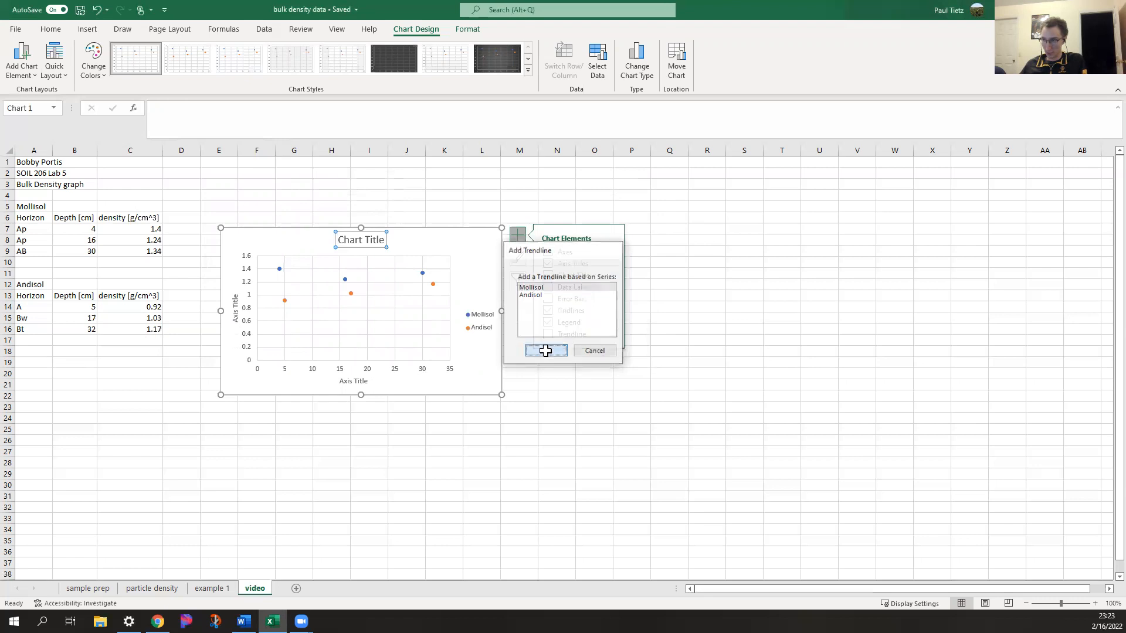
{"action": "left_click", "coordinate": [610, 336]}
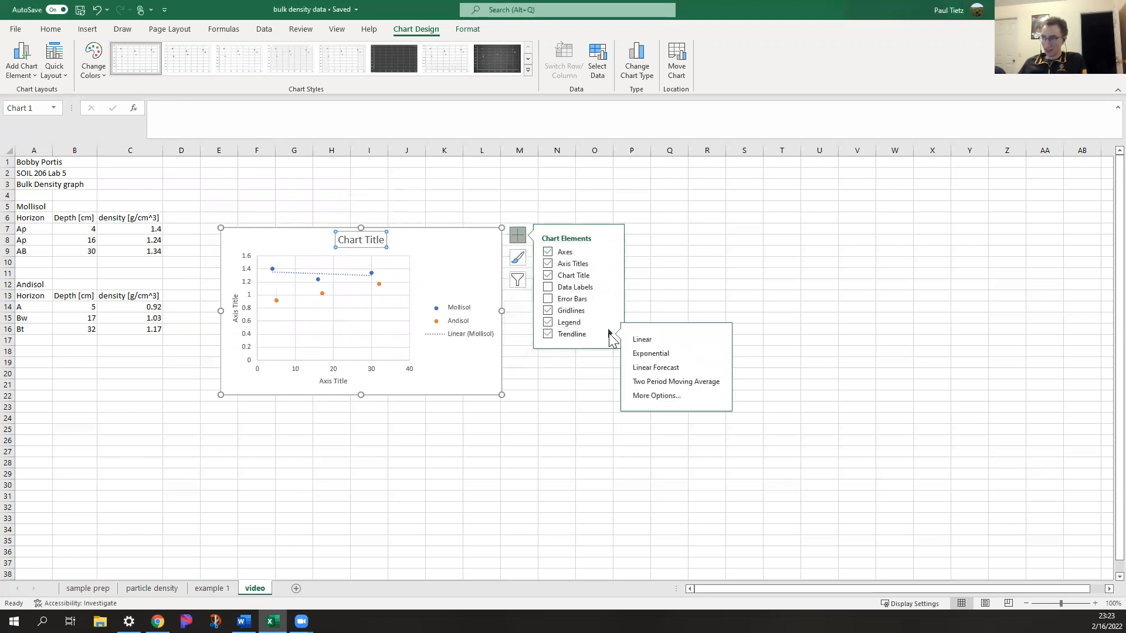
{"action": "left_click", "coordinate": [649, 396]}
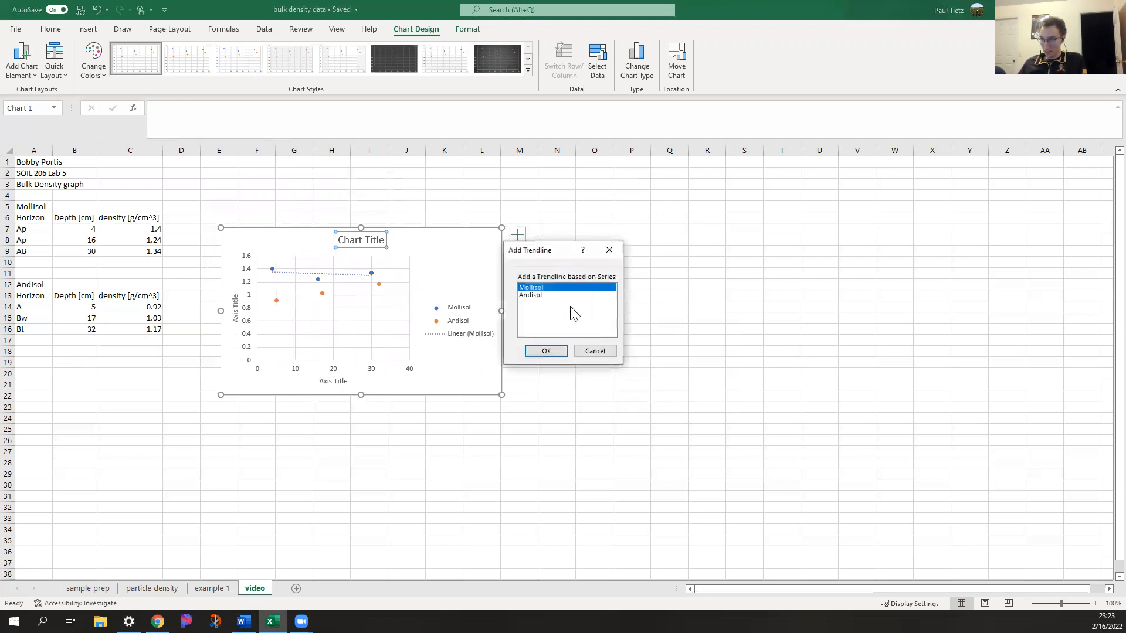
{"action": "left_click", "coordinate": [564, 295]}
{"action": "left_click", "coordinate": [543, 350]}
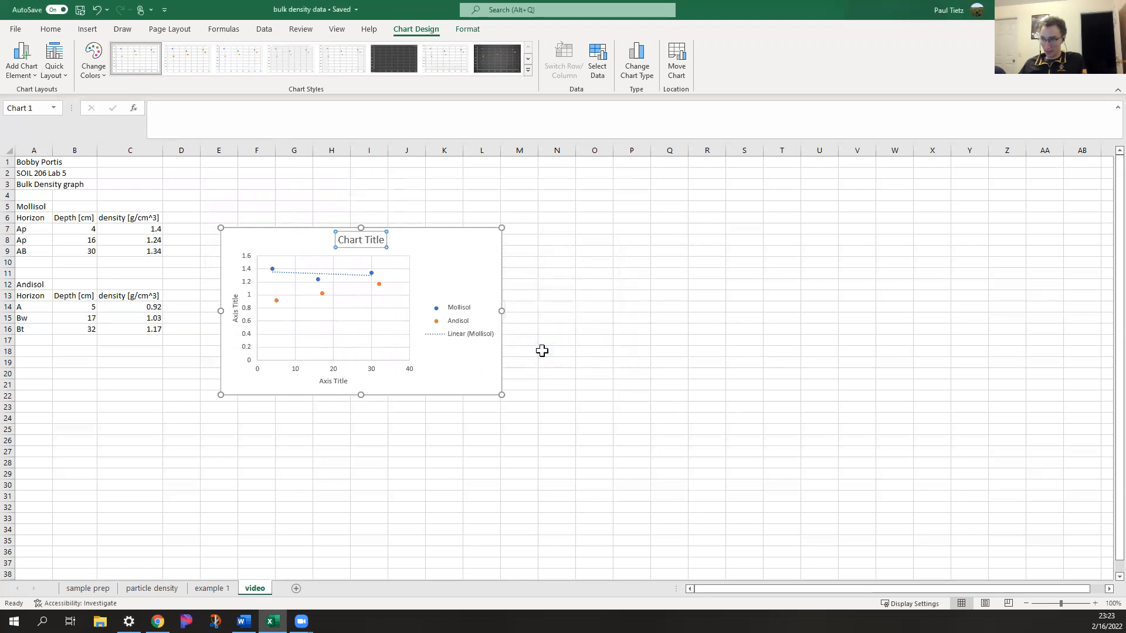
Enlarge the chart and move it up beside the data tables, spanning roughly columns E to N and rows 4 to 25
{"action": "left_click", "coordinate": [460, 276]}
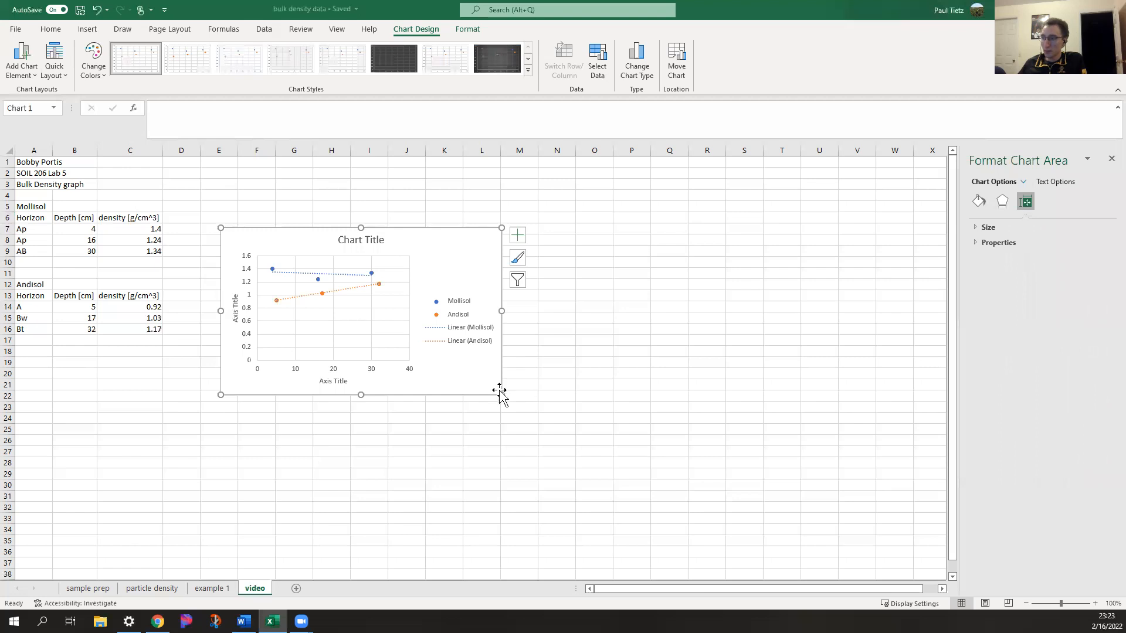
{"action": "left_click_drag", "start_coordinate": [505, 400], "coordinate": [584, 454]}
{"action": "left_click_drag", "start_coordinate": [402, 224], "coordinate": [441, 193]}
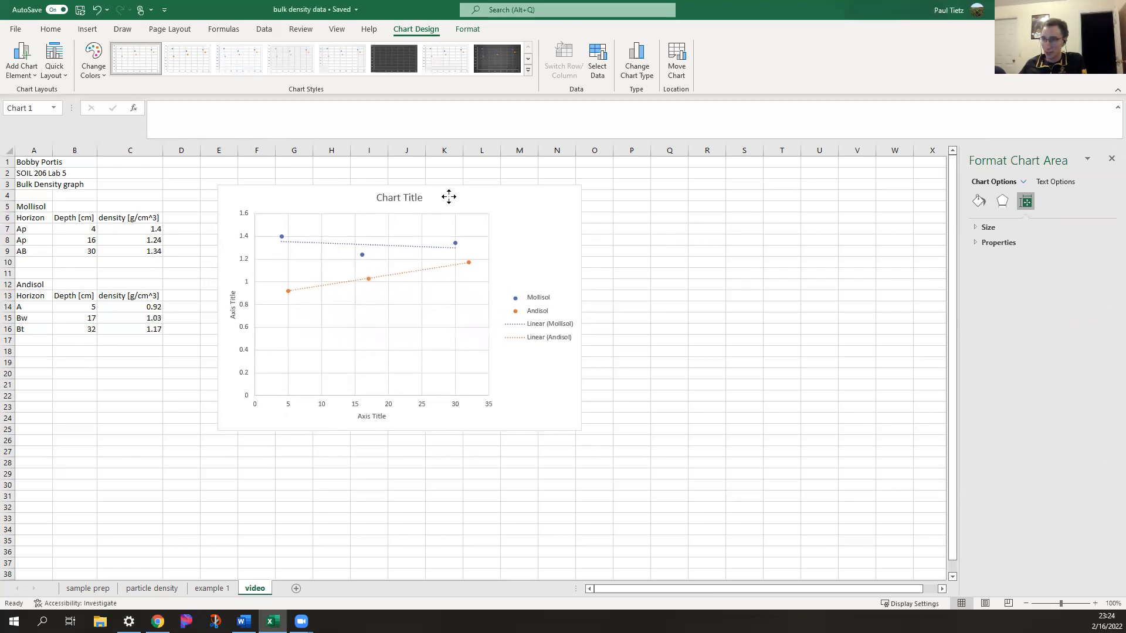
Change the chart title to "Bulk density over profile depth"
{"action": "left_click", "coordinate": [415, 201]}
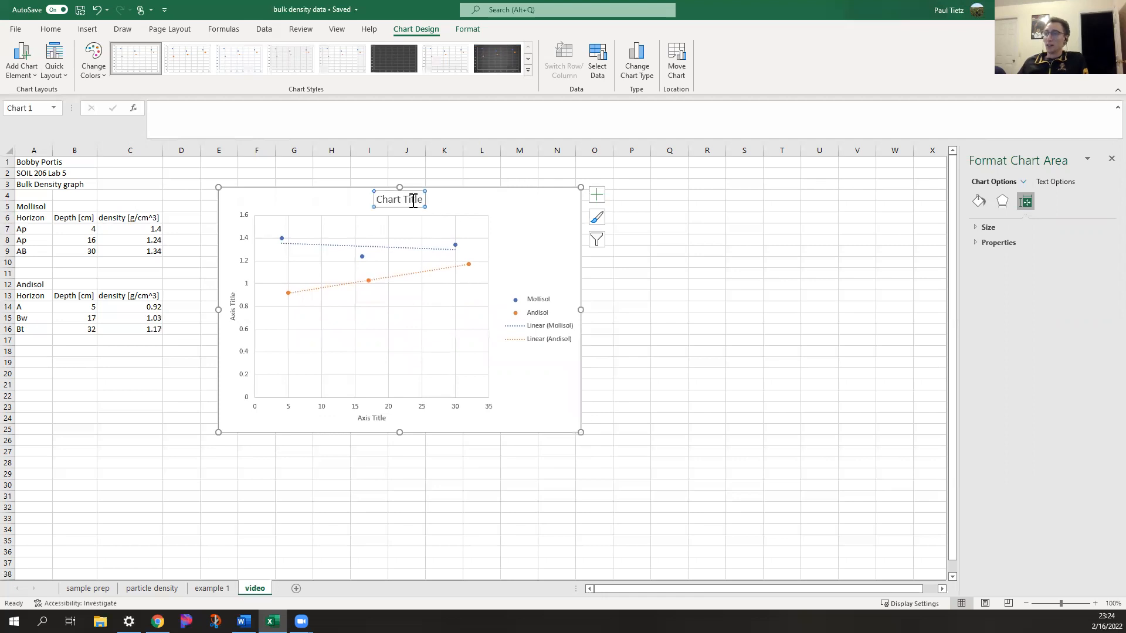
{"action": "double_click", "coordinate": [413, 202]}
{"action": "triple_click", "coordinate": [407, 204]}
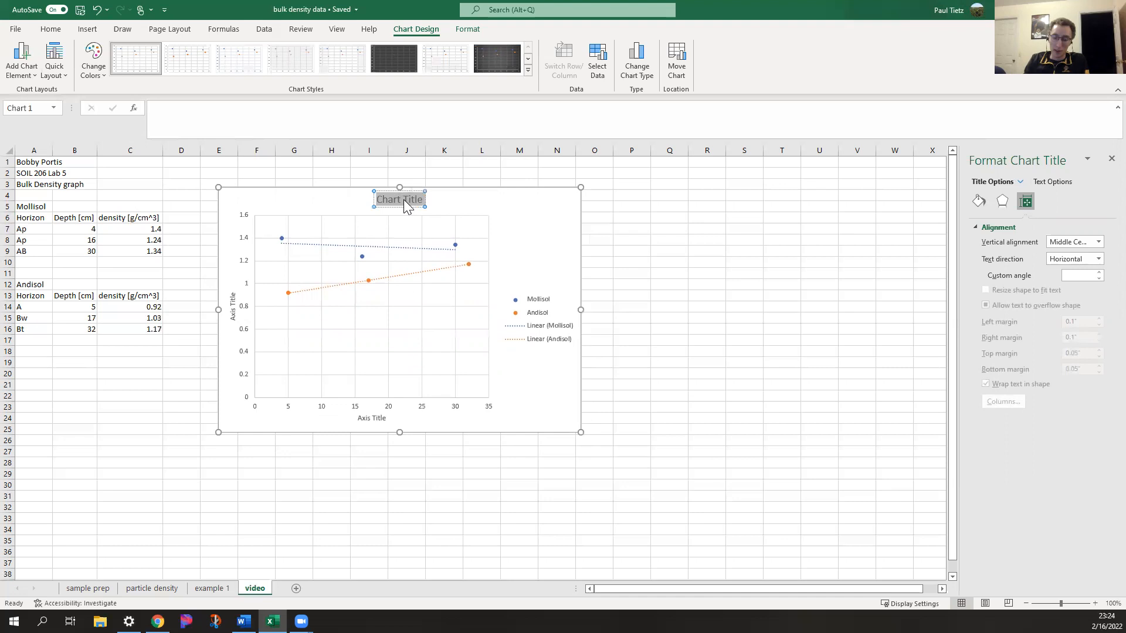
{"action": "type", "text": "Bulk d"}
{"action": "type", "text": "ensity"}
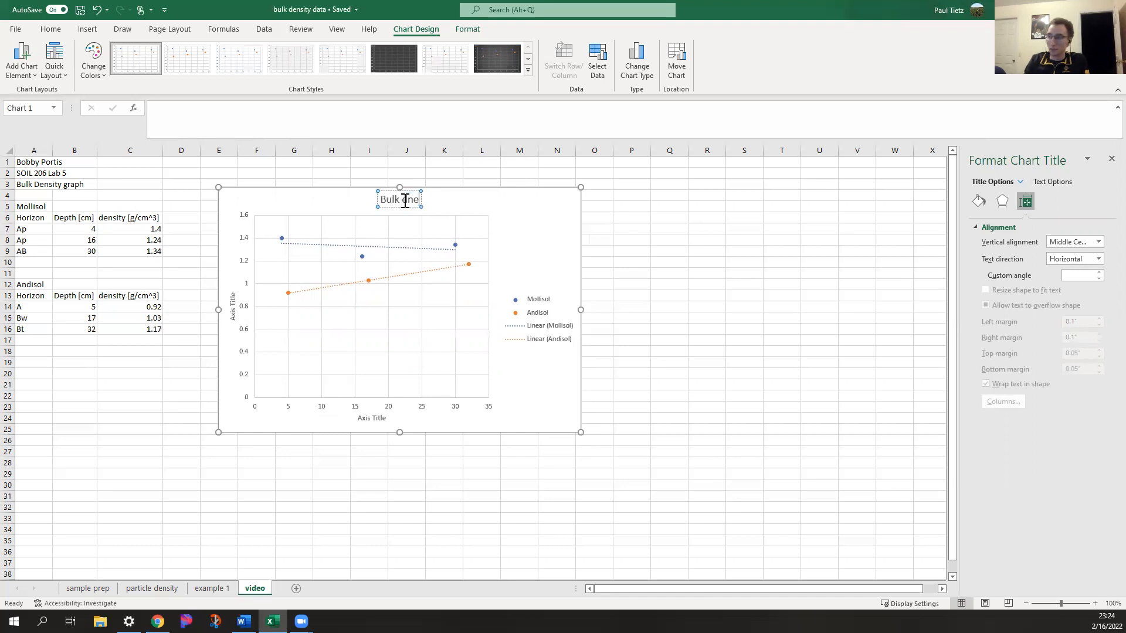
{"action": "type", "text": " over"}
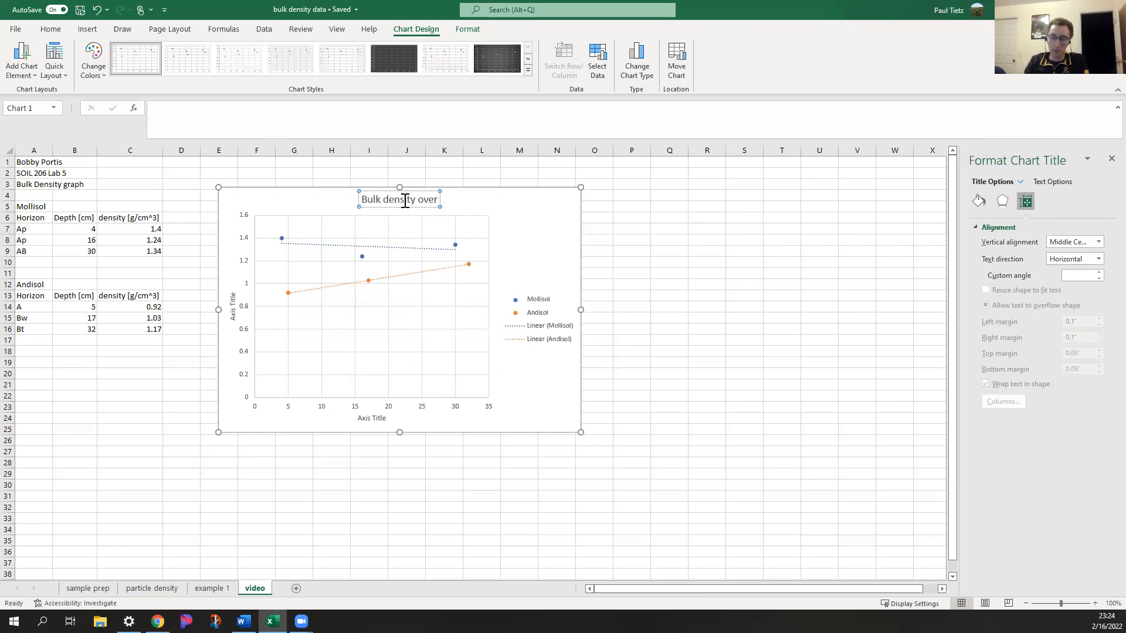
{"action": "type", "text": " profile depth"}
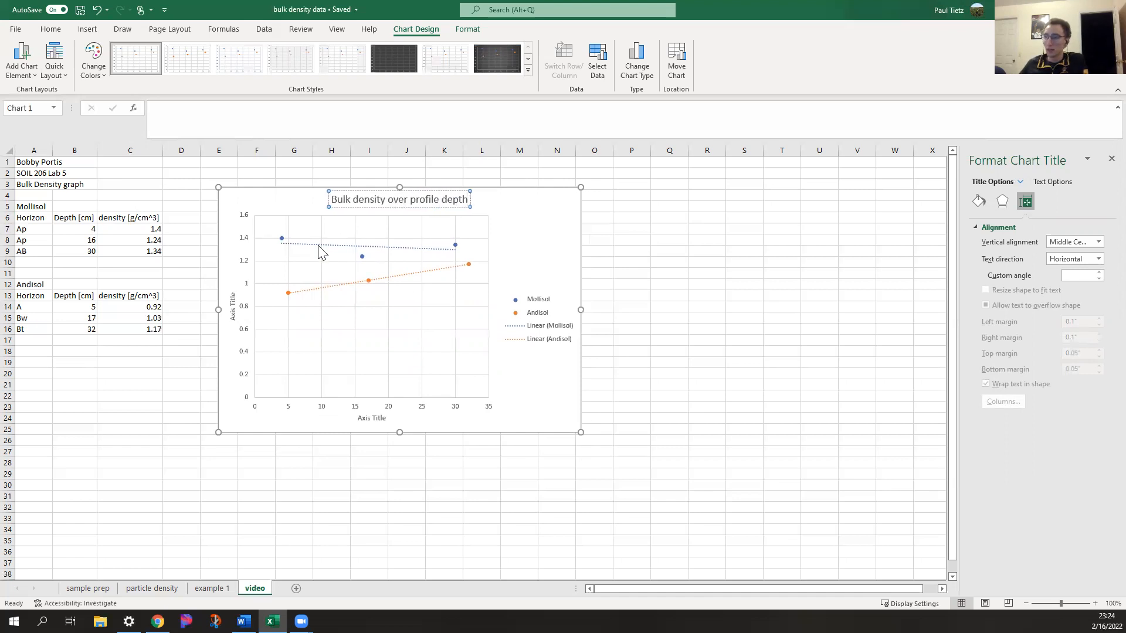
Change the vertical axis title to "Bulk density [g/cm^3]"
{"action": "left_click", "coordinate": [233, 306]}
{"action": "left_click", "coordinate": [233, 306]}
{"action": "double_click", "coordinate": [233, 306]}
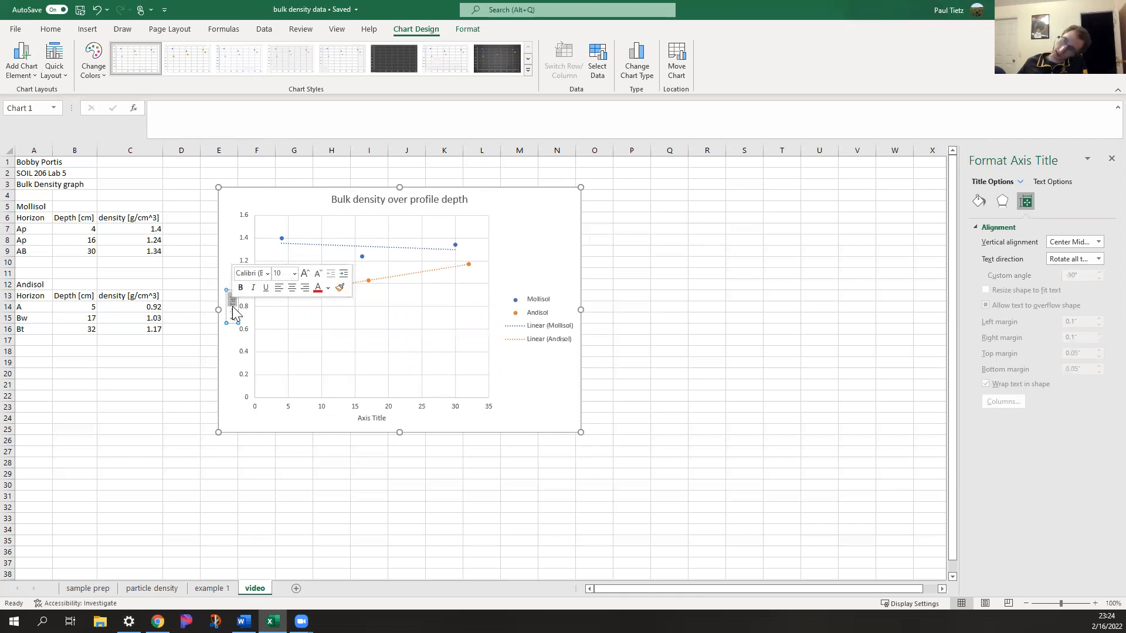
{"action": "type", "text": "Bulk denis"}
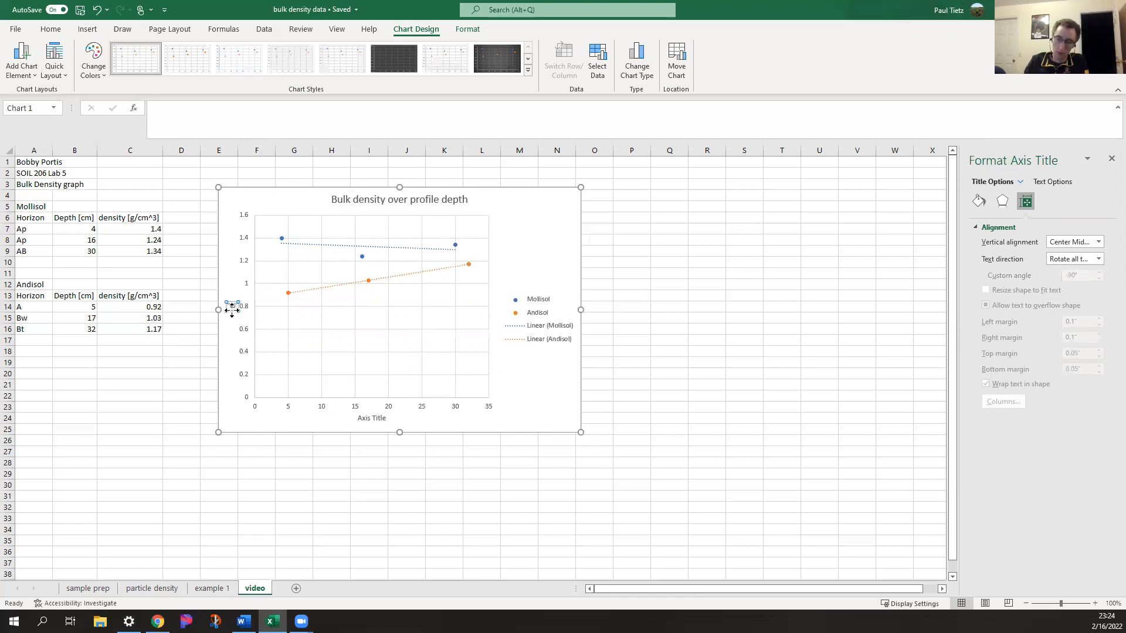
{"action": "key", "text": "BackSpace"}
{"action": "key", "text": "BackSpace"}
{"action": "type", "text": "sity"}
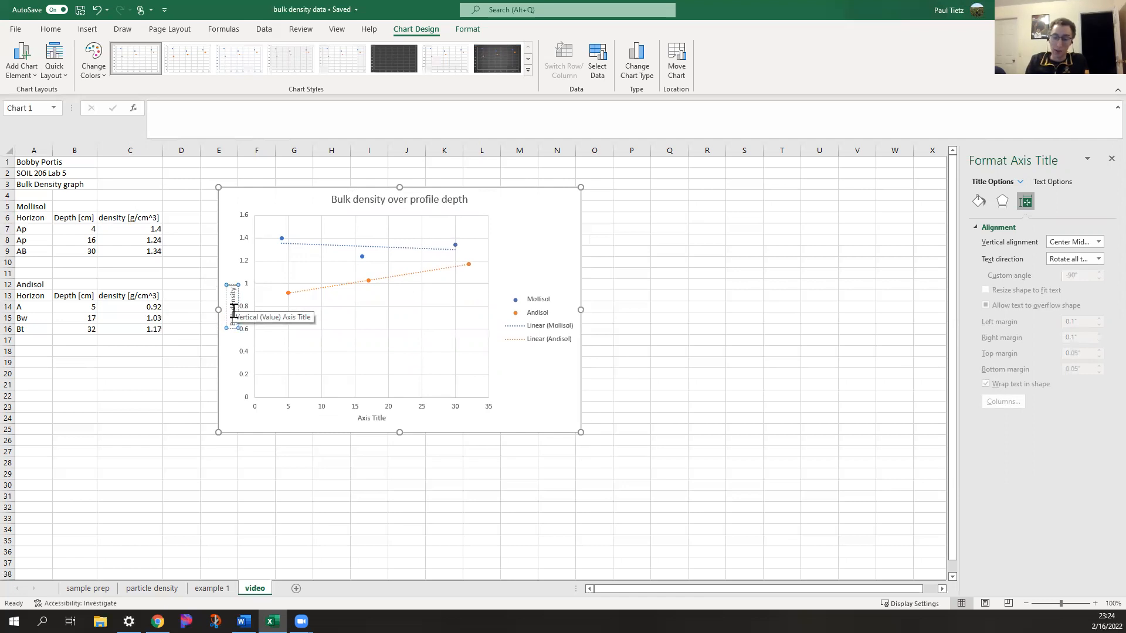
{"action": "type", "text": " ["}
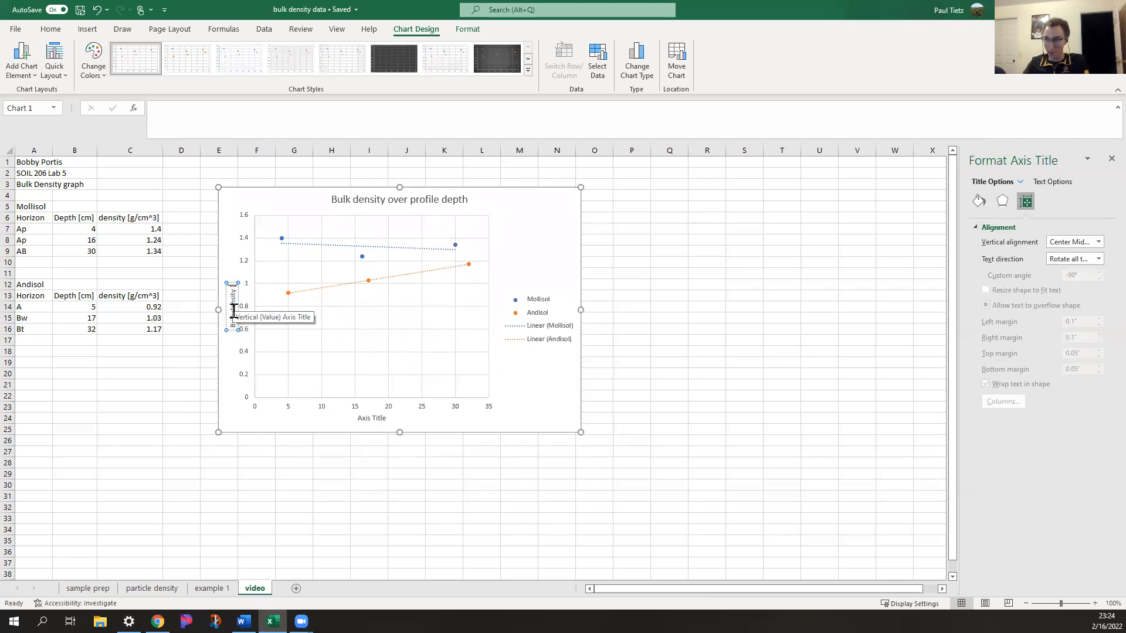
{"action": "type", "text": "g/cm"}
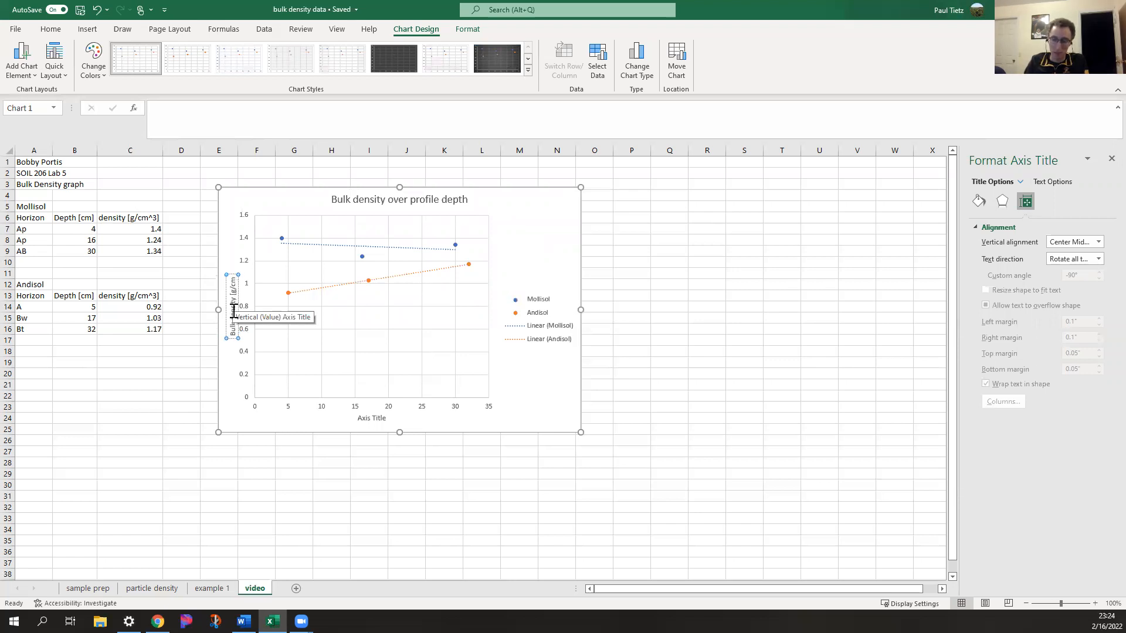
{"action": "type", "text": "^3]"}
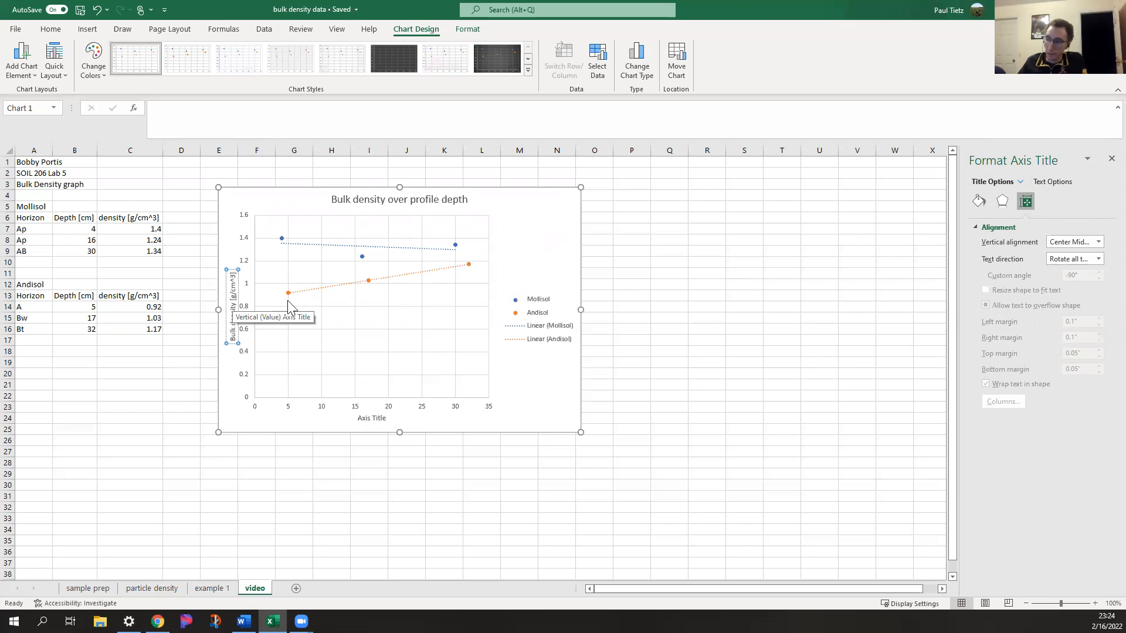
{"action": "left_click", "coordinate": [221, 239]}
Change the horizontal axis title to "Depth [cm]"
{"action": "left_click", "coordinate": [367, 420]}
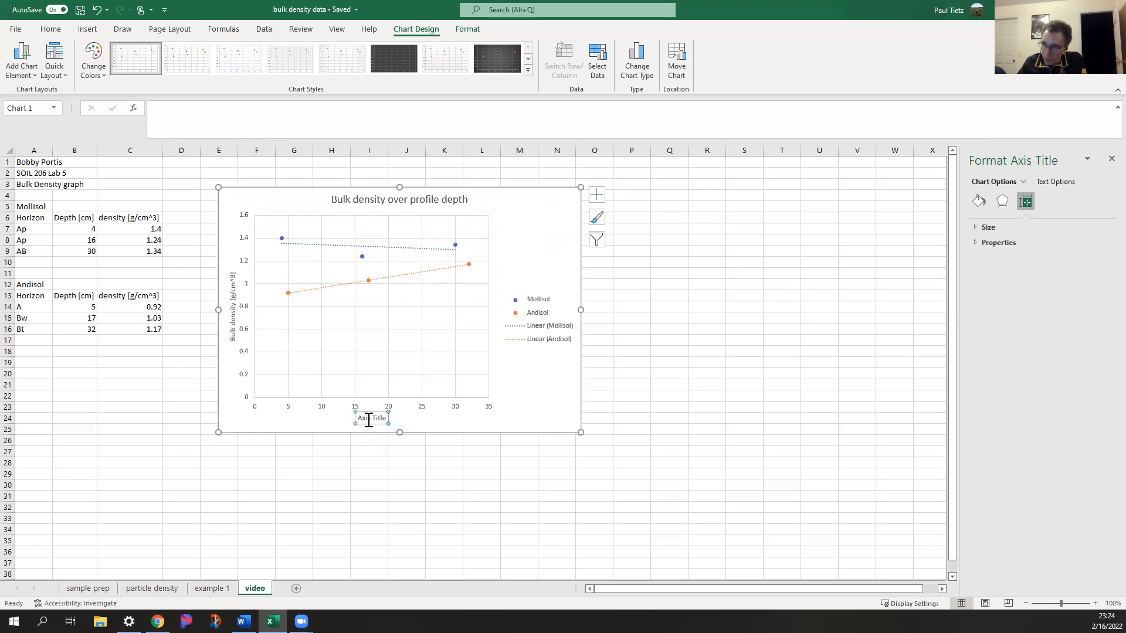
{"action": "double_click", "coordinate": [368, 420]}
{"action": "triple_click", "coordinate": [368, 420]}
{"action": "type", "text": "Depth"}
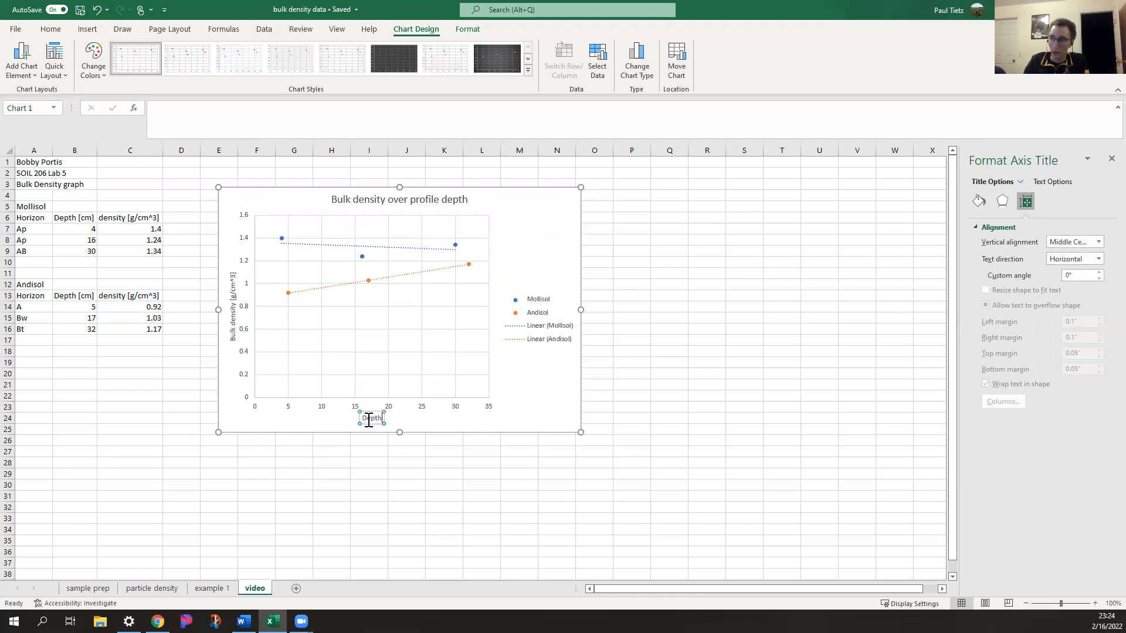
{"action": "type", "text": " [cm]"}
{"action": "left_click", "coordinate": [524, 387]}
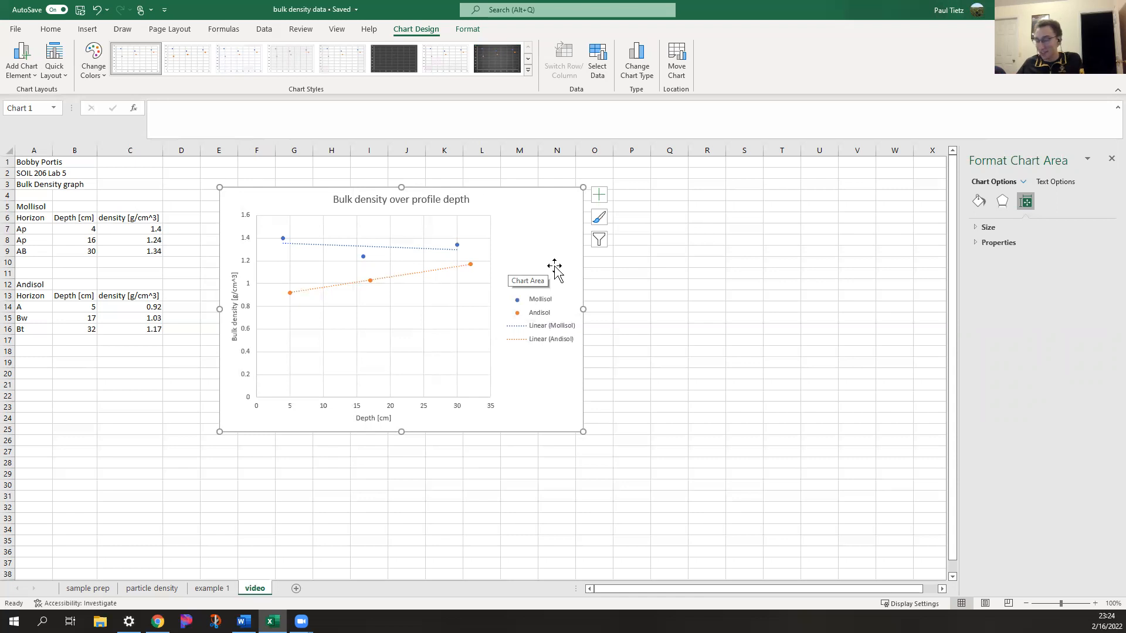
Change the Andisol series markers to the built-in triangle type
{"action": "left_click", "coordinate": [458, 247]}
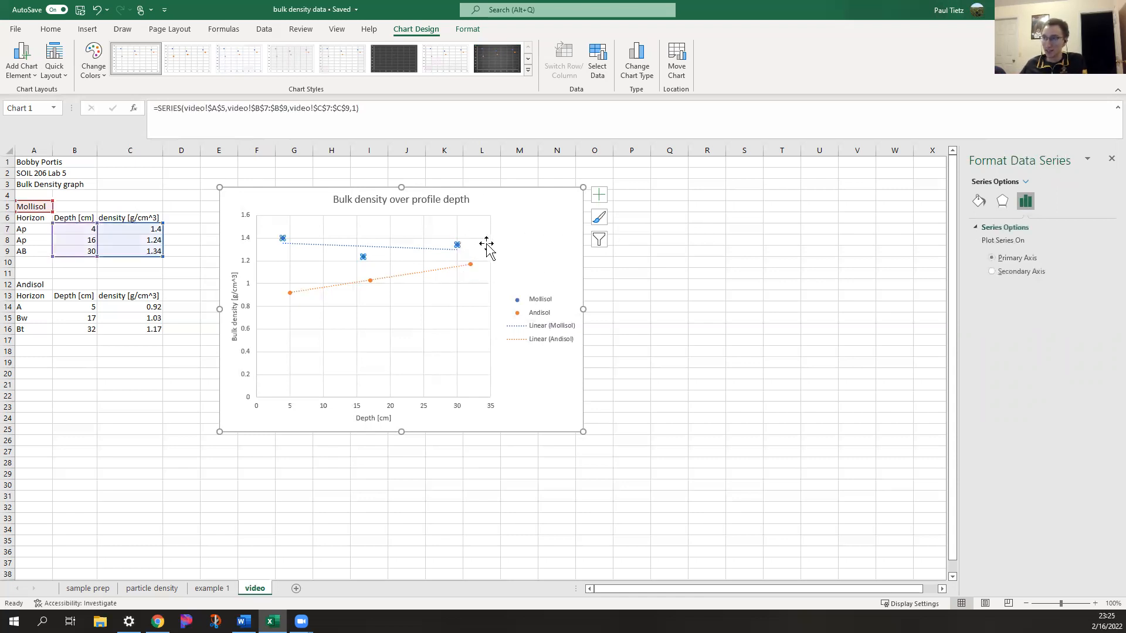
{"action": "left_click", "coordinate": [473, 266]}
{"action": "left_click", "coordinate": [368, 282]}
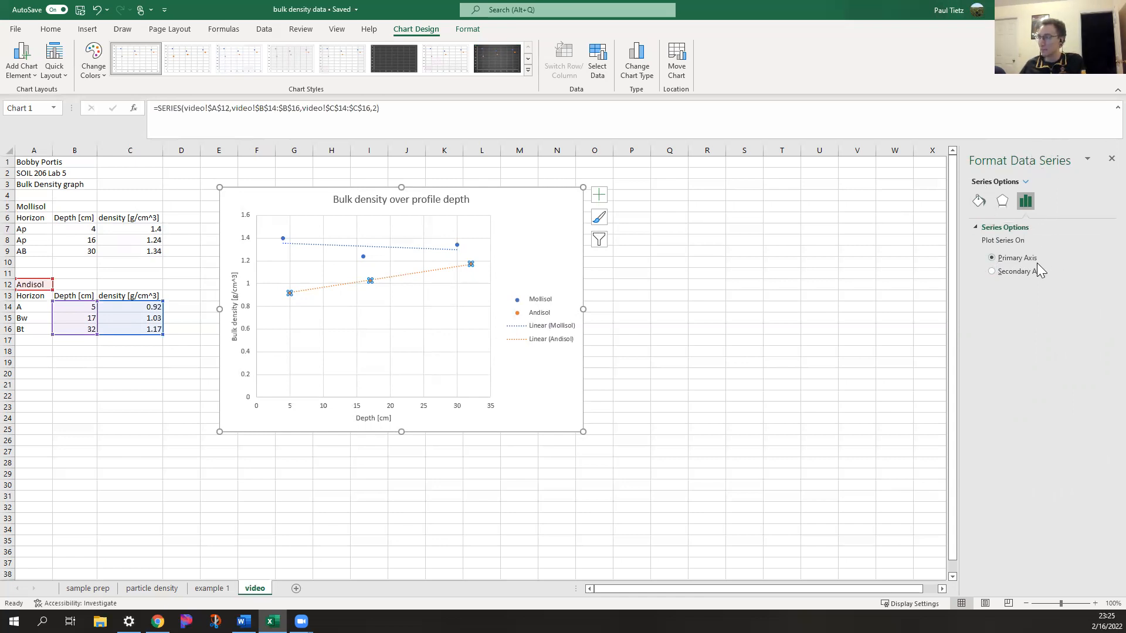
{"action": "left_click", "coordinate": [984, 203]}
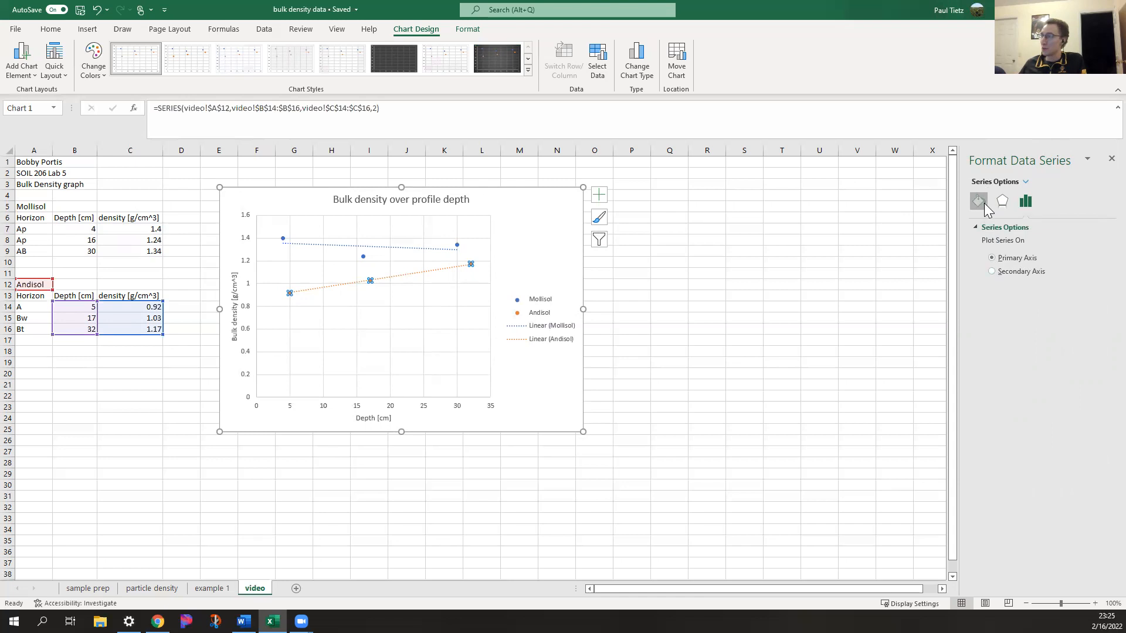
{"action": "left_click", "coordinate": [1023, 228]}
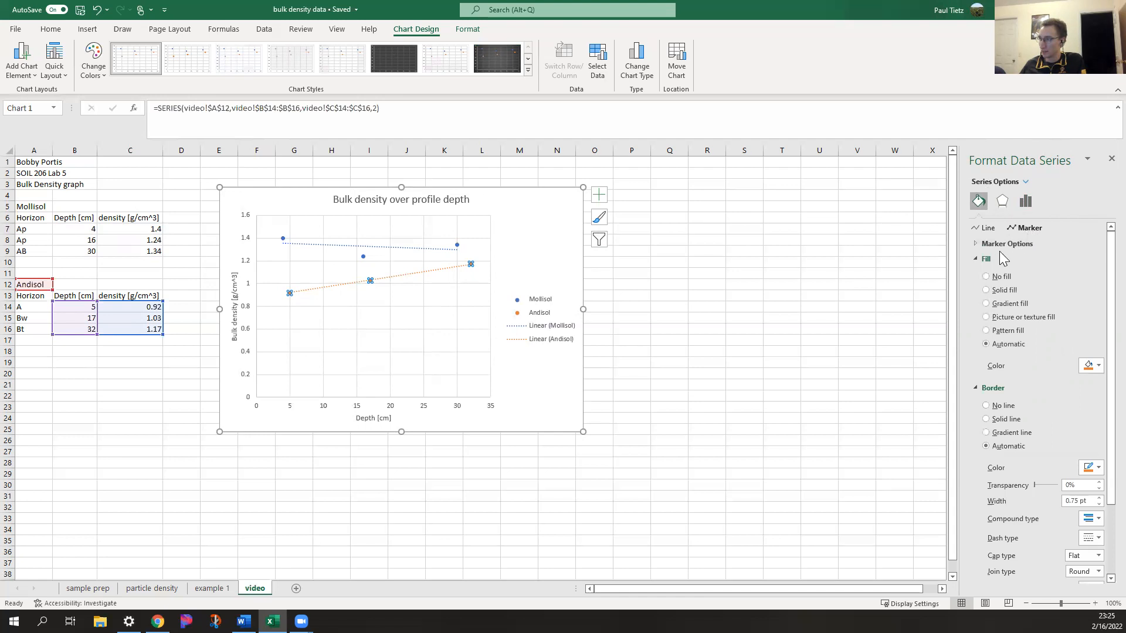
{"action": "left_click", "coordinate": [977, 244]}
{"action": "left_click", "coordinate": [985, 287]}
{"action": "left_click", "coordinate": [1033, 303]}
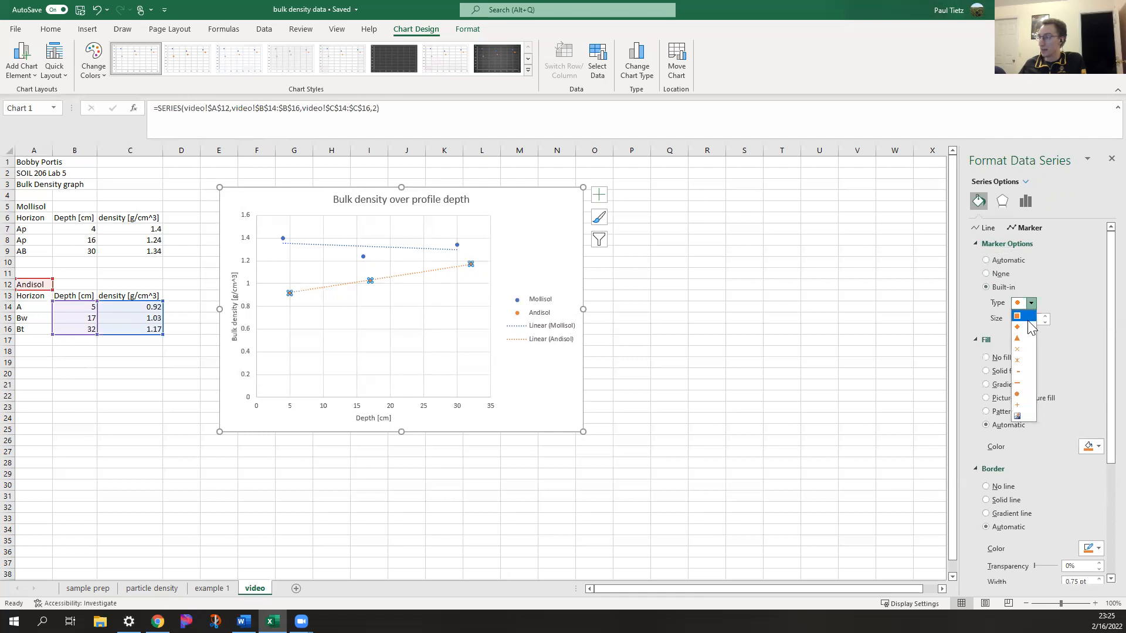
{"action": "left_click", "coordinate": [1017, 339]}
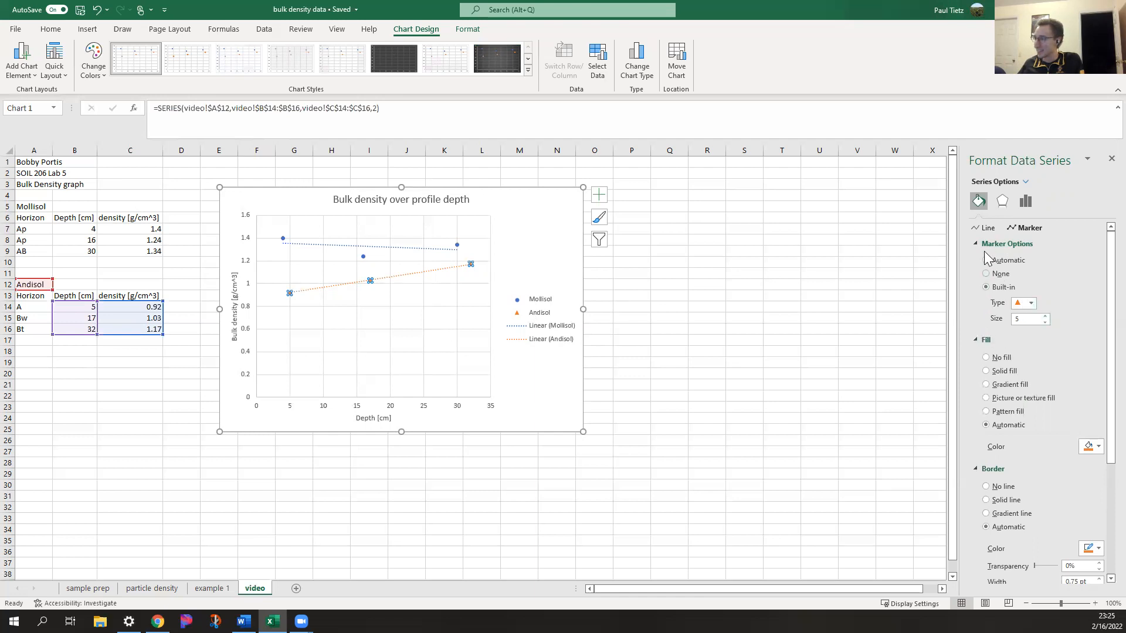
Give the Andisol markers a solid gold fill and a solid gold border
{"action": "left_click", "coordinate": [987, 371]}
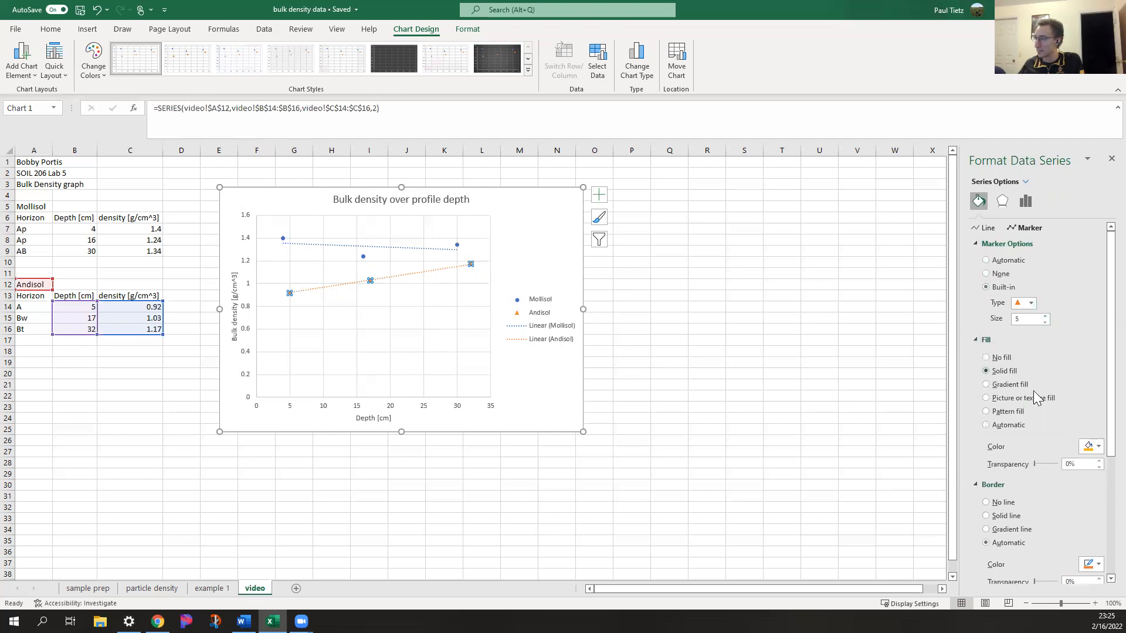
{"action": "left_click", "coordinate": [1098, 446]}
{"action": "left_click", "coordinate": [1098, 476]}
{"action": "scroll", "coordinate": [1017, 446], "scroll_direction": "down", "scroll_amount": 2}
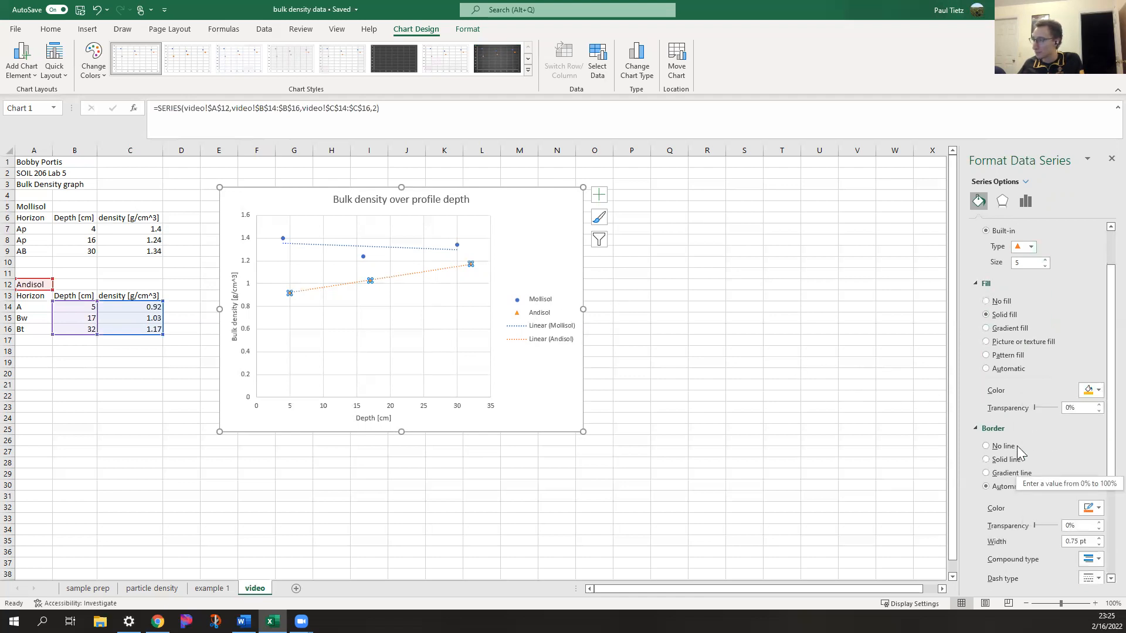
{"action": "left_click", "coordinate": [986, 460]}
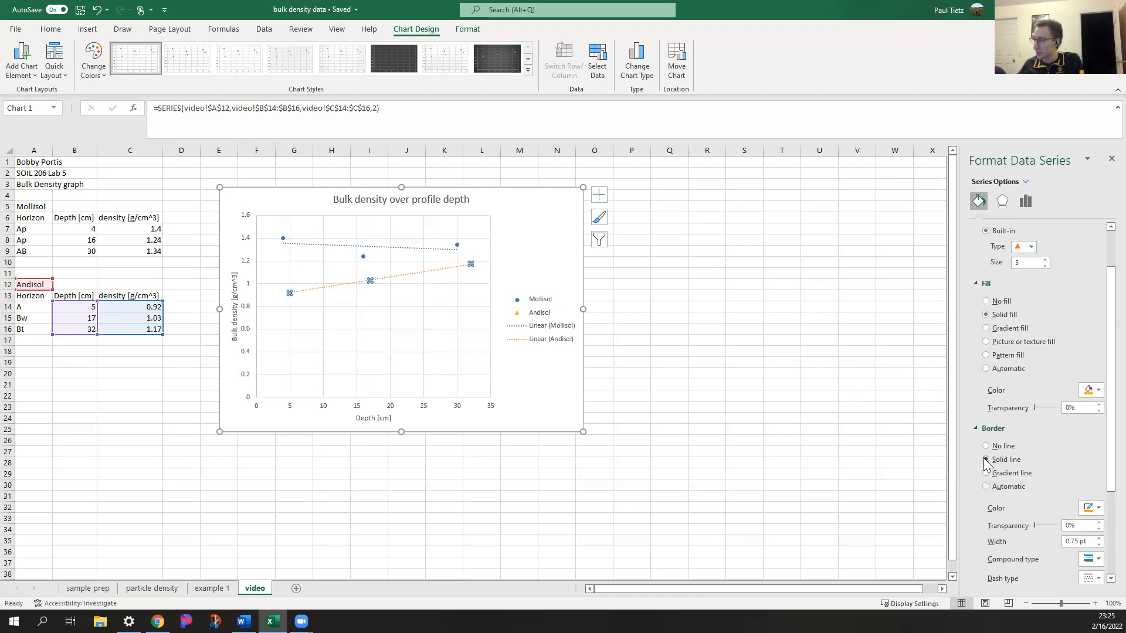
{"action": "left_click", "coordinate": [1095, 508]}
{"action": "left_click", "coordinate": [1094, 420]}
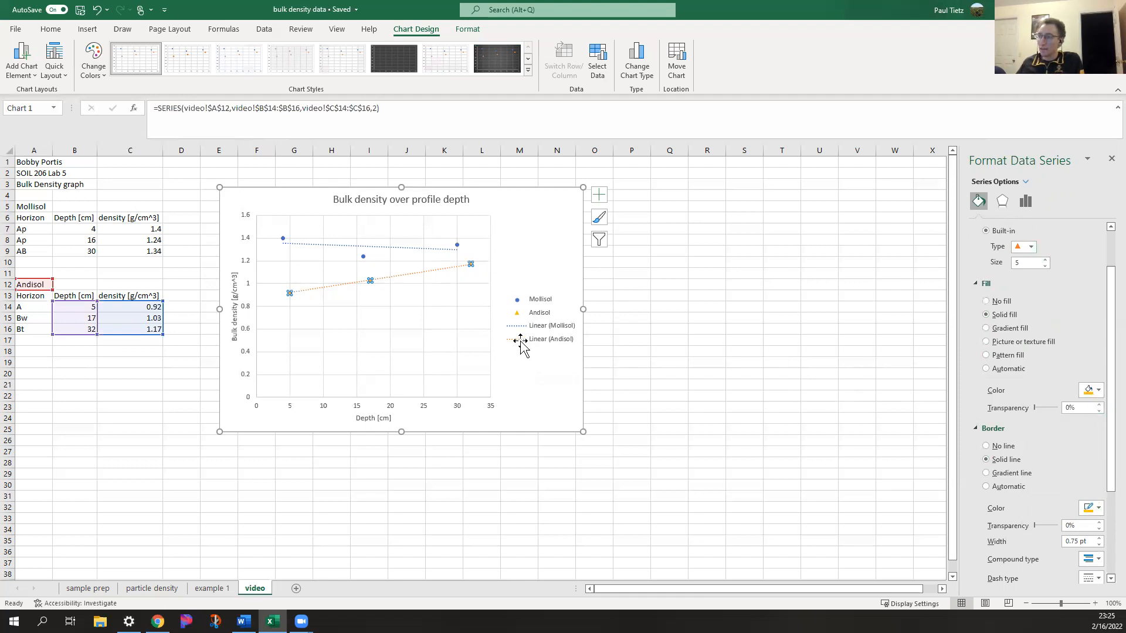
{"action": "left_click", "coordinate": [413, 299]}
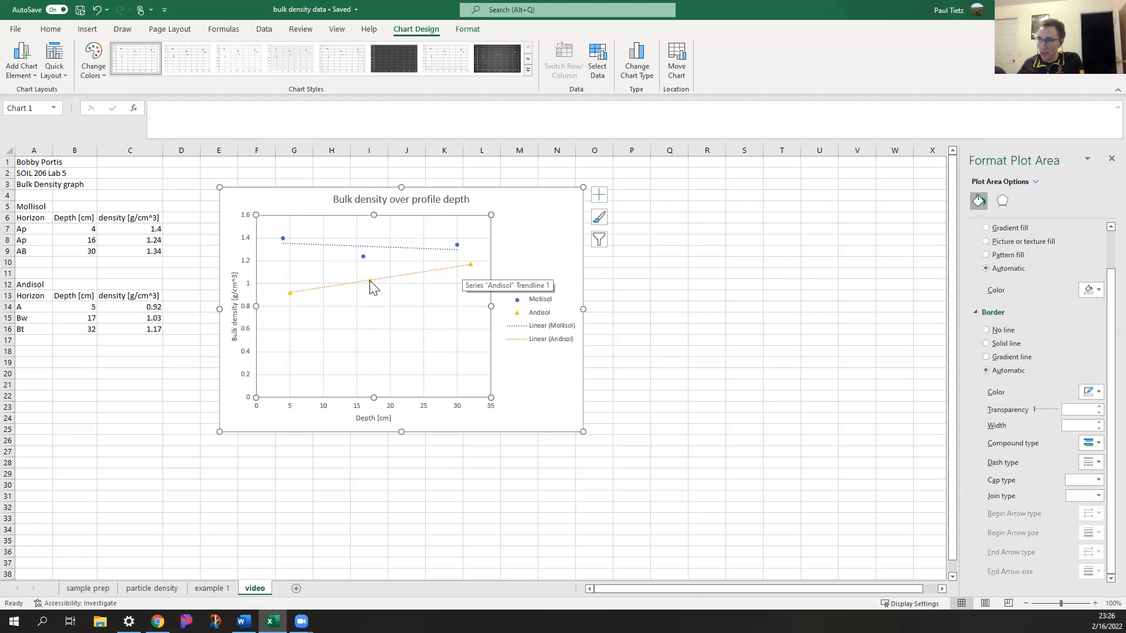
Format the Andisol trendline with a long-dash line style in gold
{"action": "left_click", "coordinate": [400, 277]}
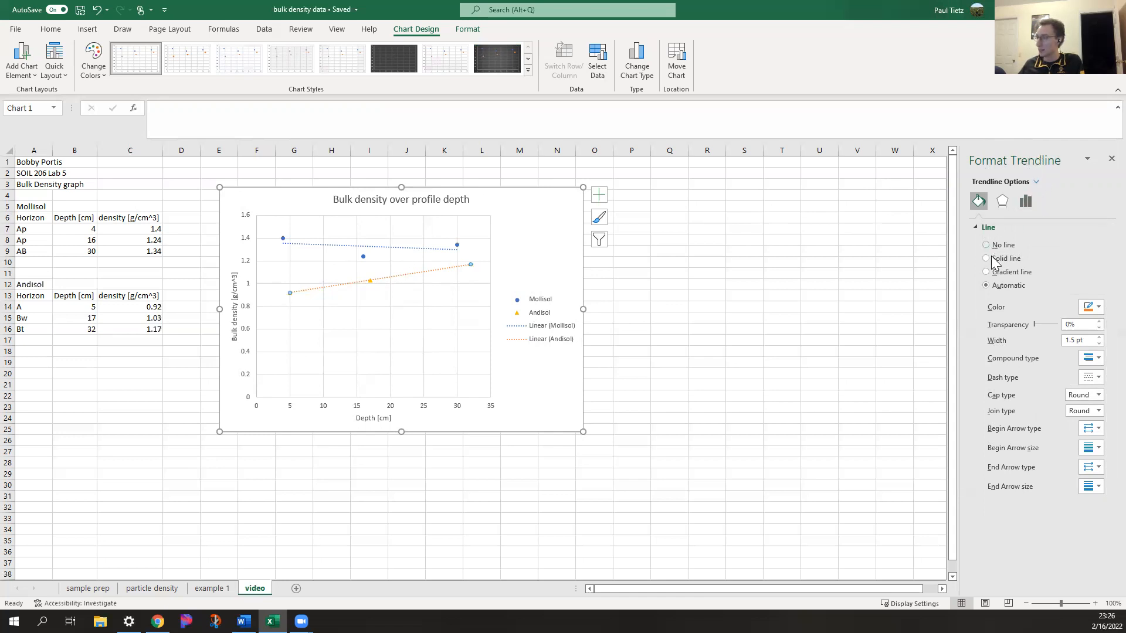
{"action": "left_click", "coordinate": [1091, 378]}
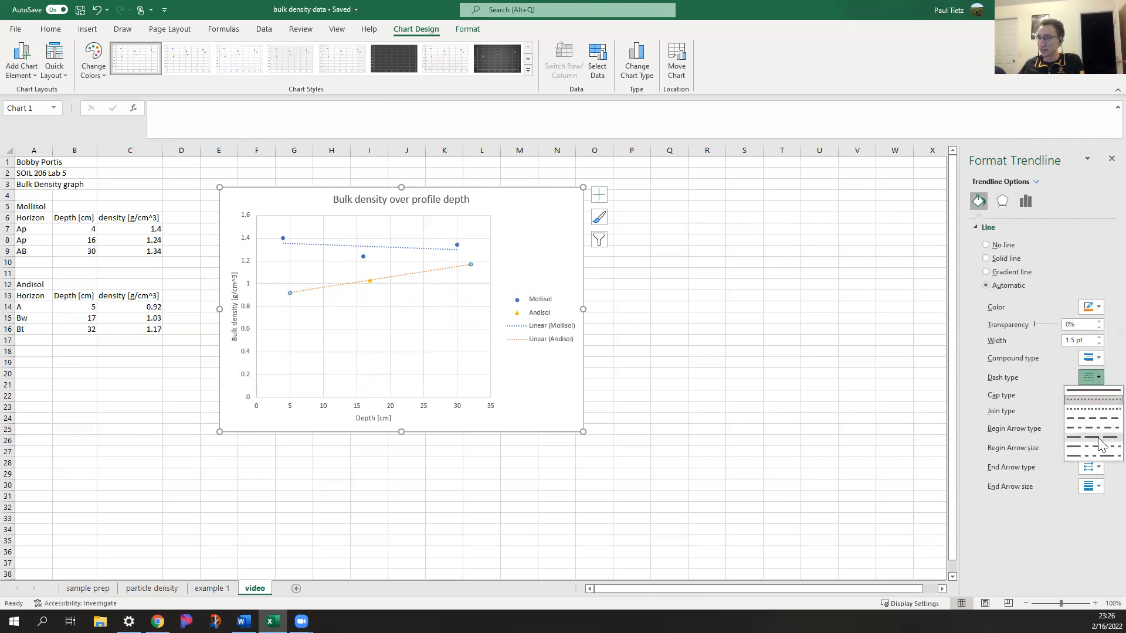
{"action": "left_click", "coordinate": [1093, 437]}
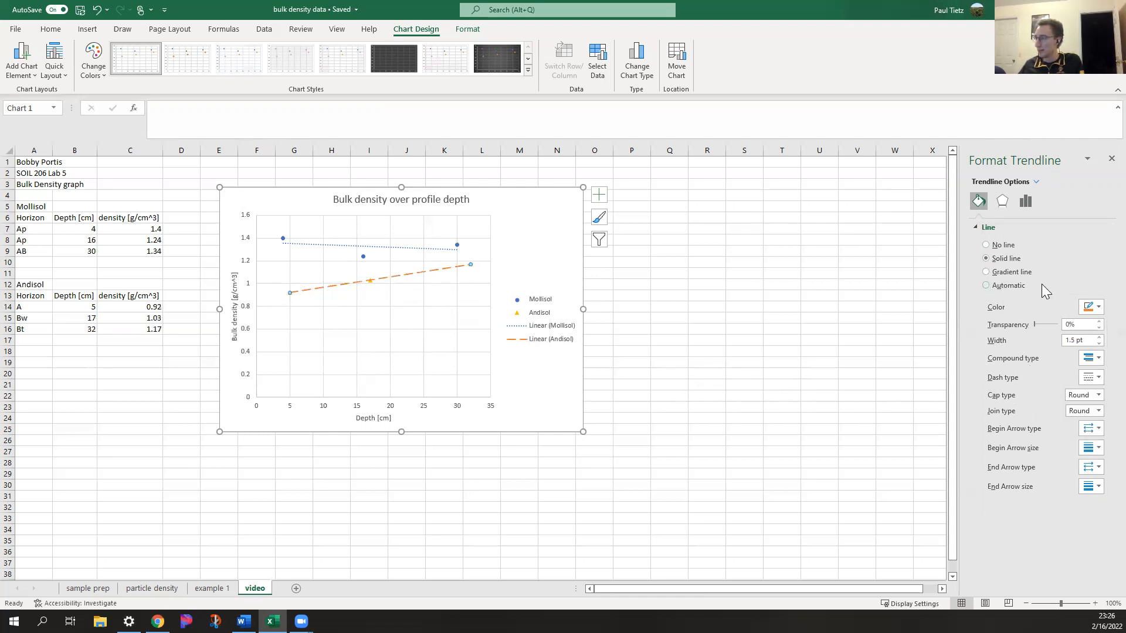
{"action": "left_click", "coordinate": [1092, 307]}
{"action": "left_click", "coordinate": [1097, 338]}
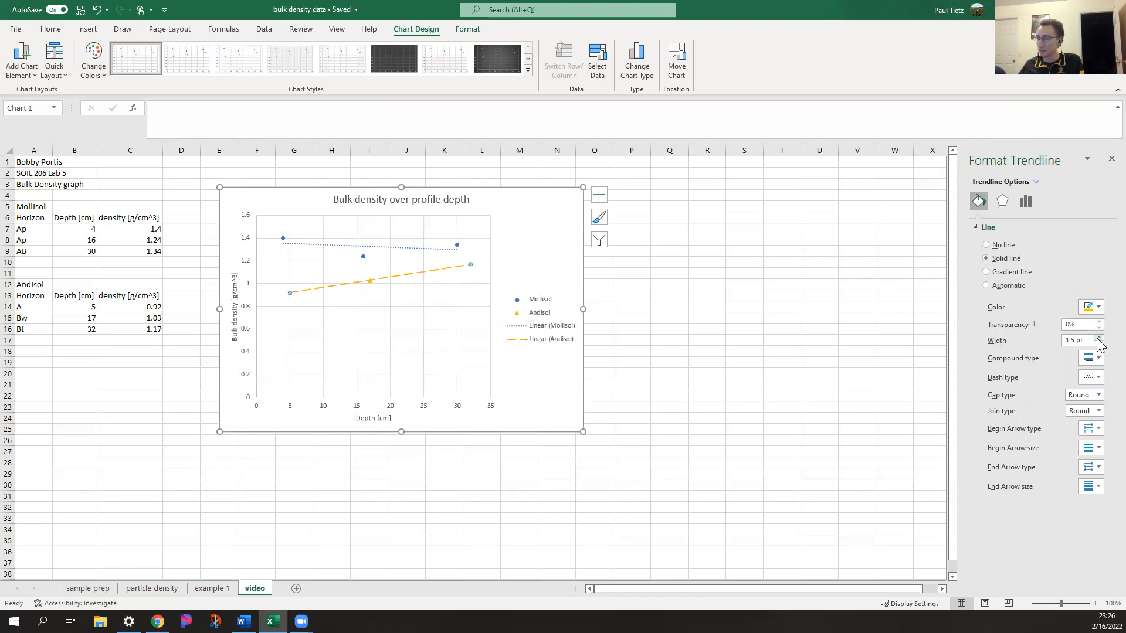
{"action": "left_click", "coordinate": [511, 386]}
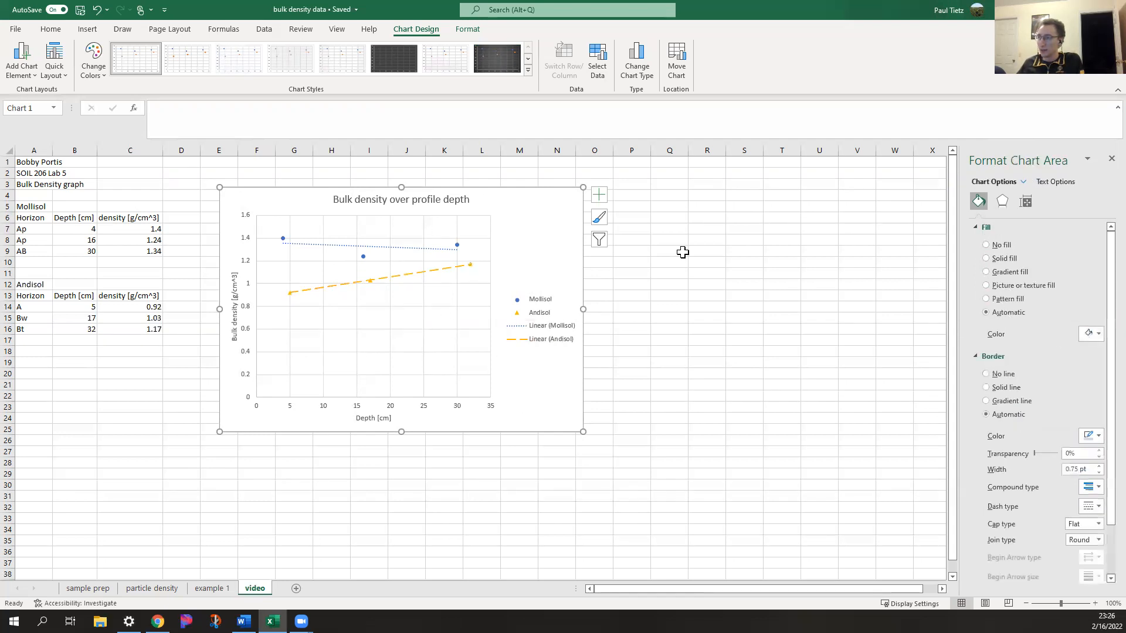
Set the size of the Andisol series' triangle markers to 8
{"action": "left_click", "coordinate": [464, 268]}
{"action": "left_click", "coordinate": [371, 282]}
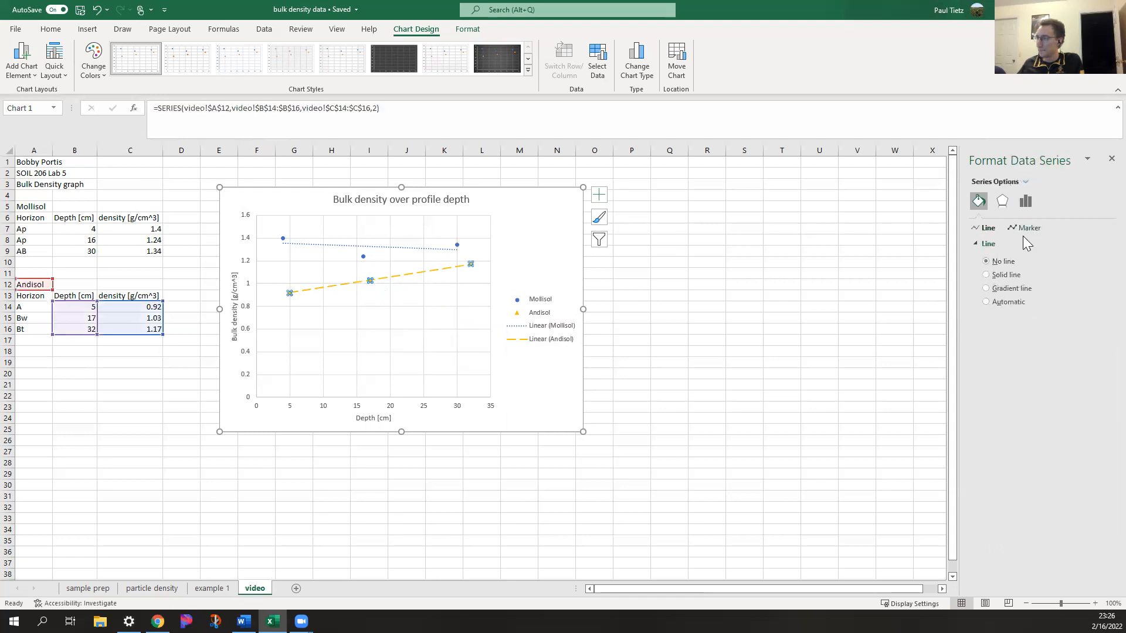
{"action": "left_click", "coordinate": [1027, 228]}
{"action": "left_click", "coordinate": [1000, 243]}
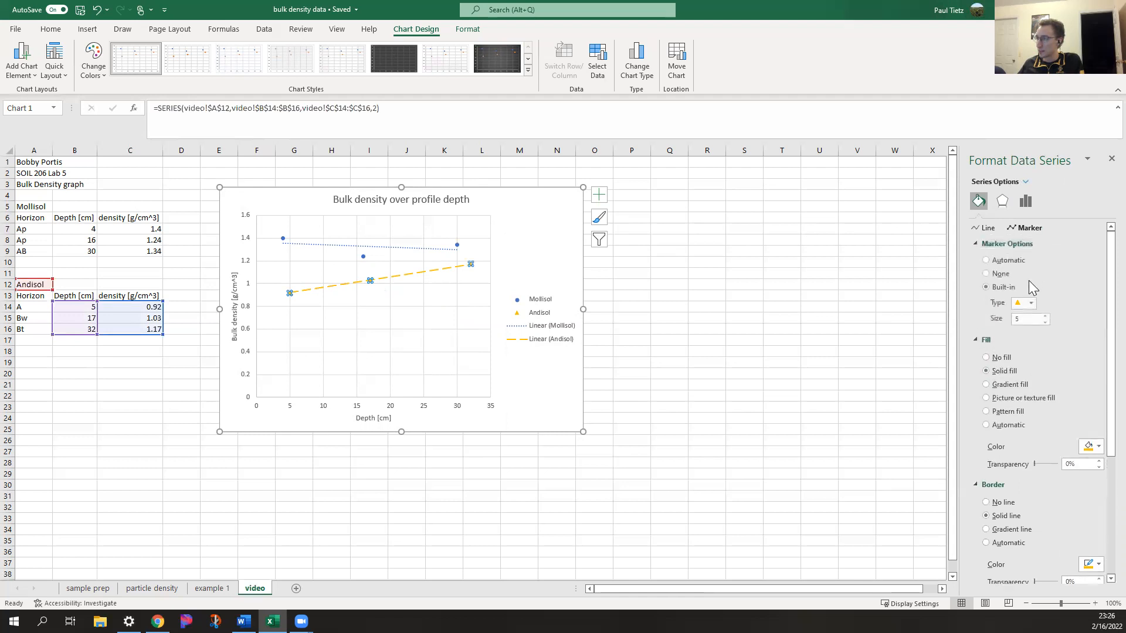
{"action": "left_click", "coordinate": [567, 386]}
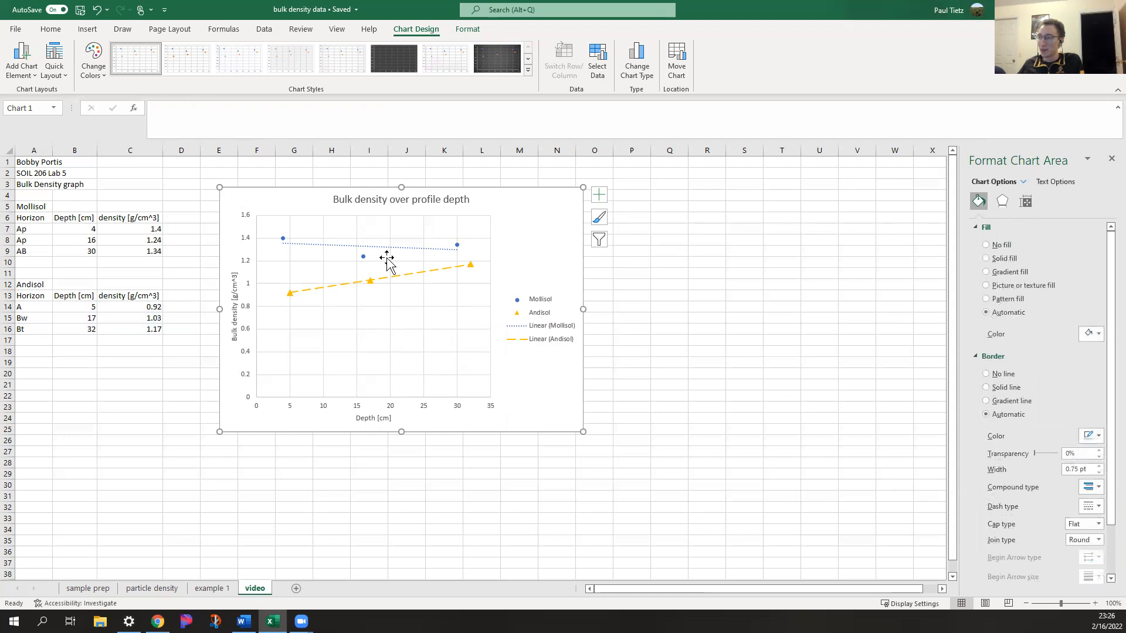
Change the fill of the Mollisol series markers to solid black
{"action": "left_click", "coordinate": [364, 258]}
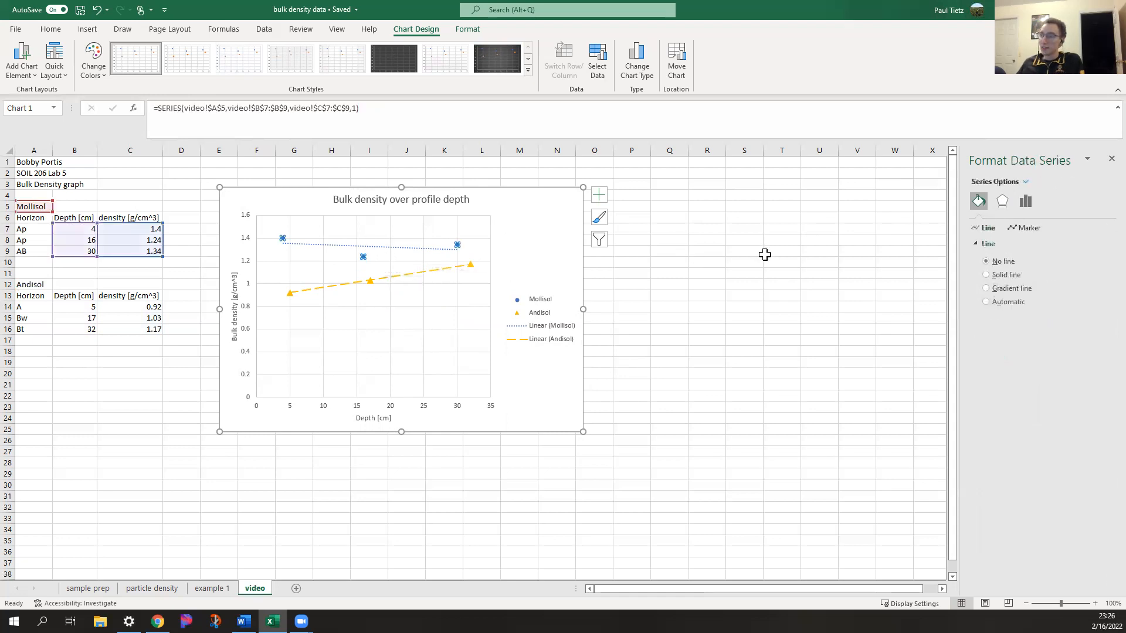
{"action": "left_click", "coordinate": [1039, 228]}
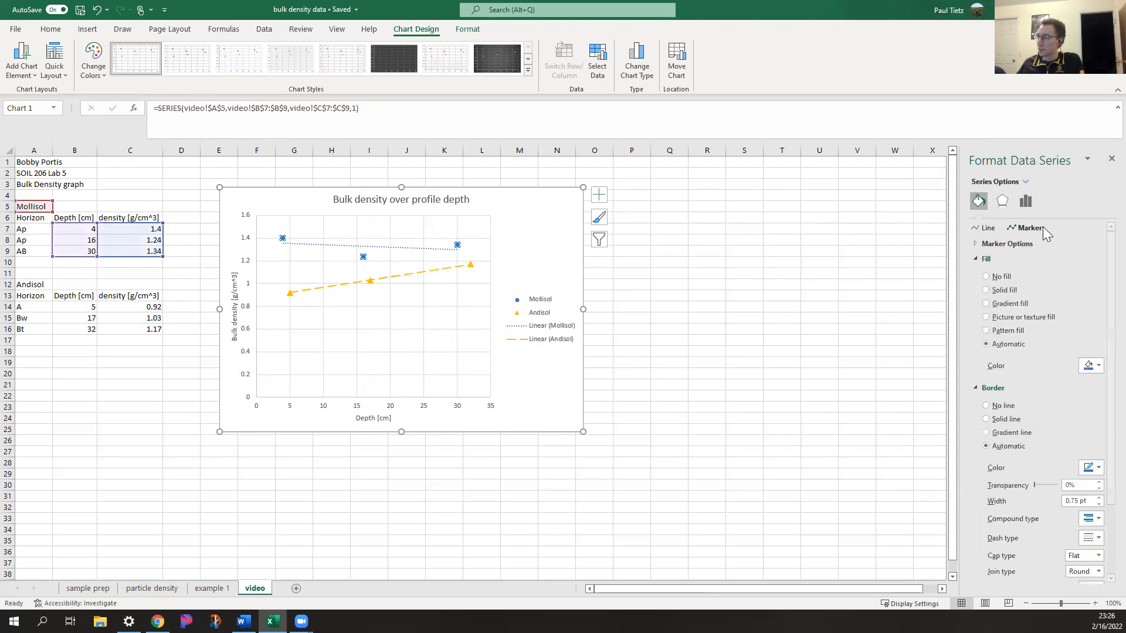
{"action": "left_click", "coordinate": [1094, 365]}
{"action": "left_click", "coordinate": [1038, 403]}
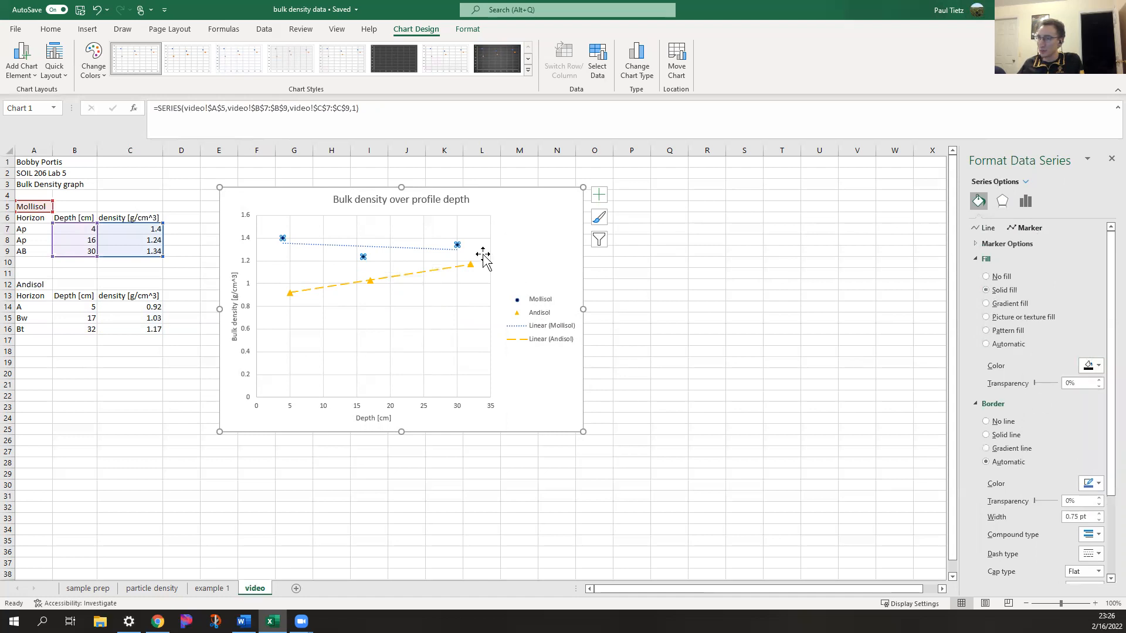
Change the line color of the Mollisol trendline to black
{"action": "left_click", "coordinate": [420, 248]}
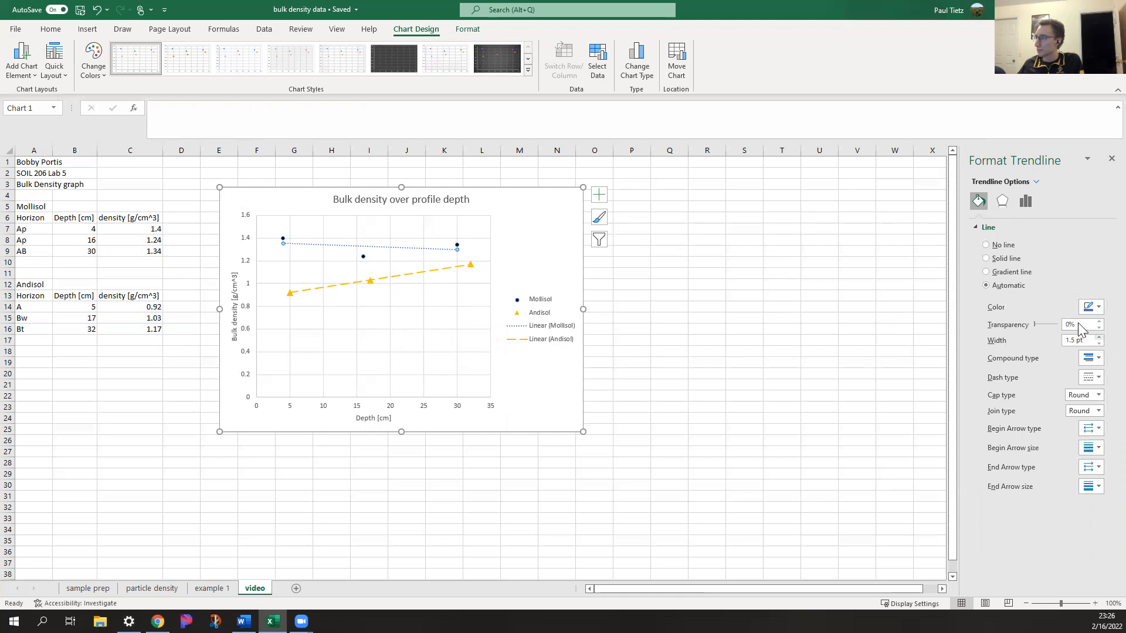
{"action": "left_click", "coordinate": [1097, 308]}
{"action": "left_click", "coordinate": [1043, 339]}
{"action": "left_click", "coordinate": [586, 387]}
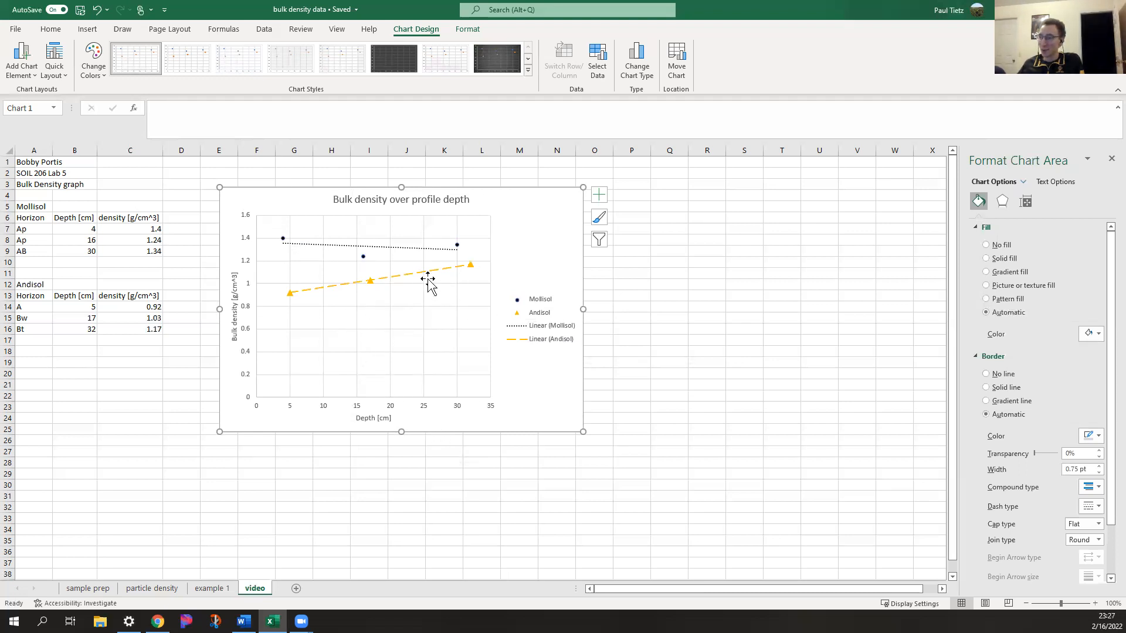
Switch to the Word lab handout, review the graph requirements in problem 3, and return to the Excel workbook
{"action": "left_click", "coordinate": [244, 622]}
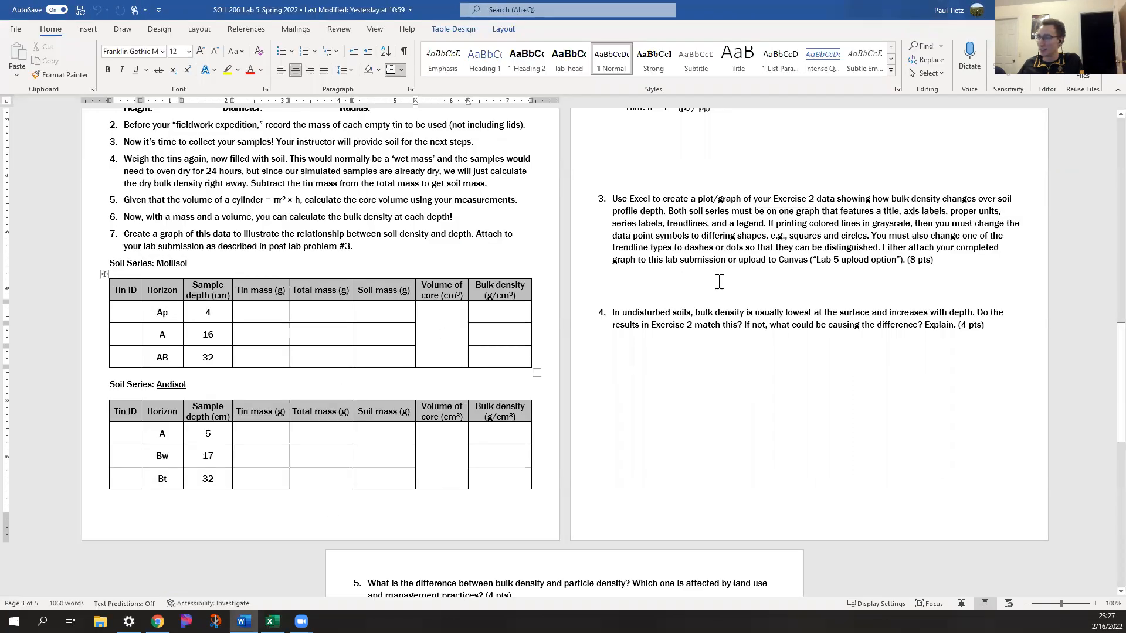
{"action": "scroll", "coordinate": [719, 281], "scroll_direction": "up", "scroll_amount": 1}
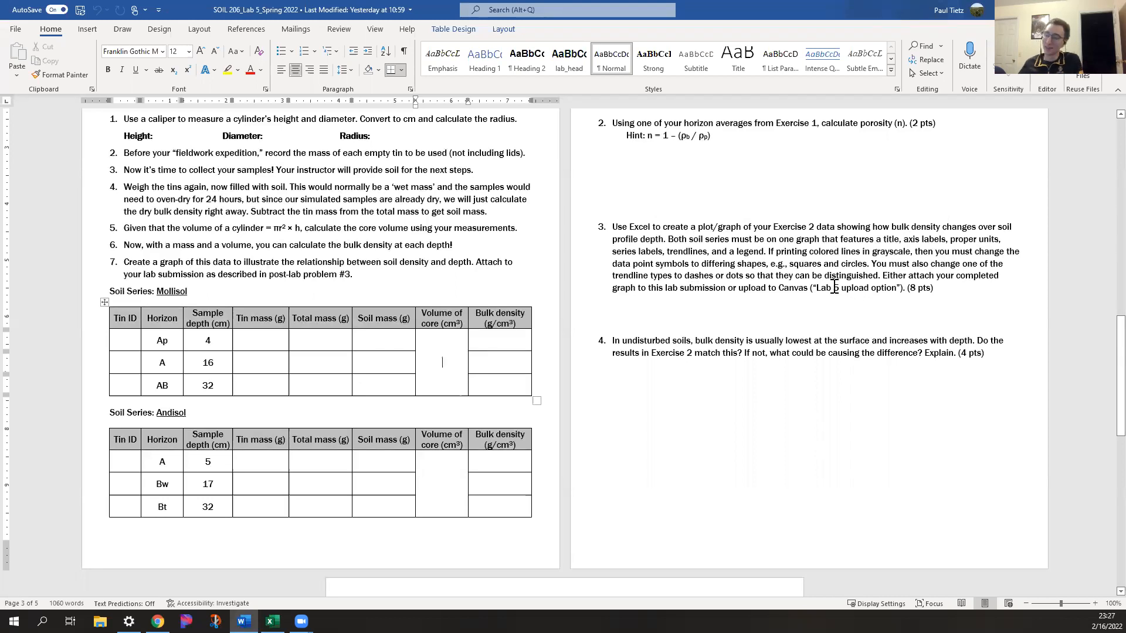
{"action": "left_click", "coordinate": [272, 621]}
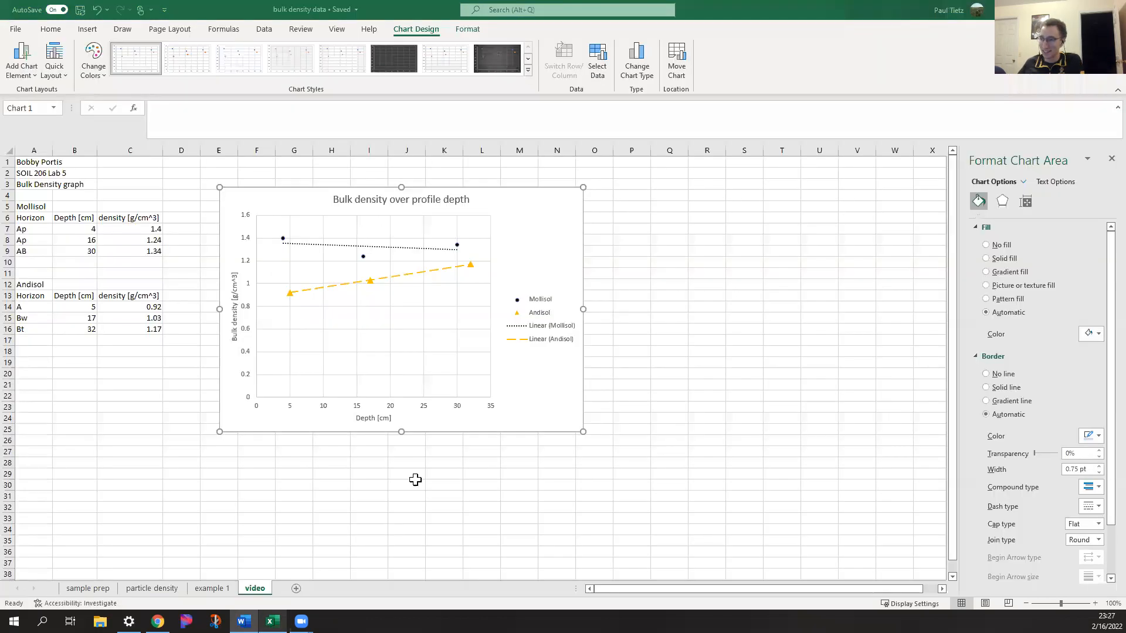
Move the chart below the Andisol table so it starts at about row 18 in column A
{"action": "left_click", "coordinate": [557, 452]}
{"action": "left_click", "coordinate": [531, 396]}
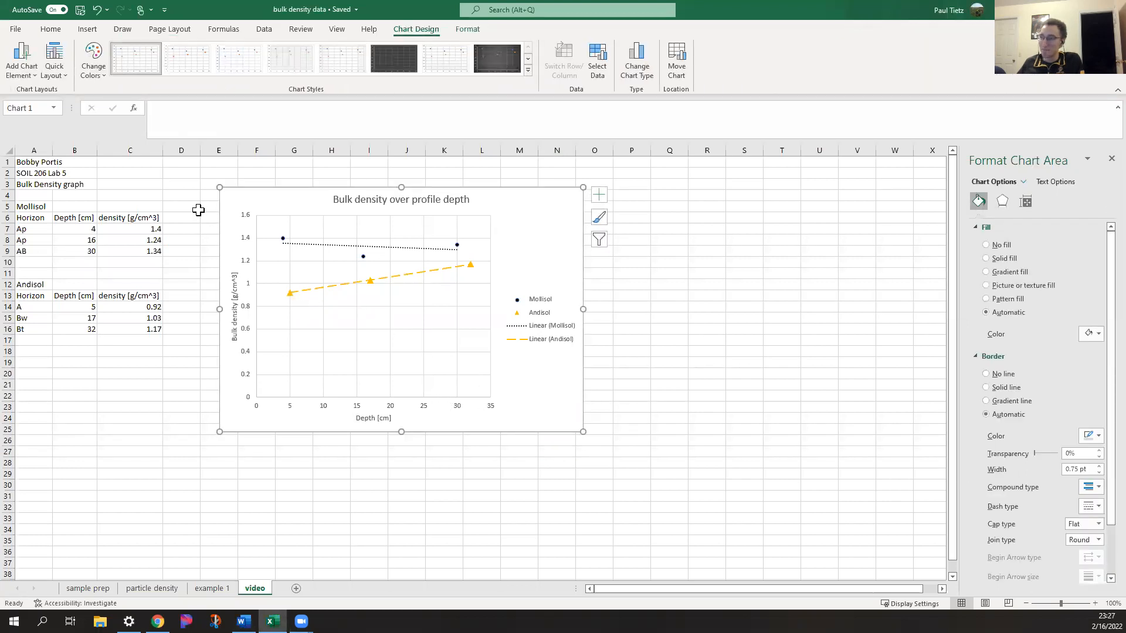
{"action": "left_click_drag", "start_coordinate": [266, 200], "coordinate": [72, 363]}
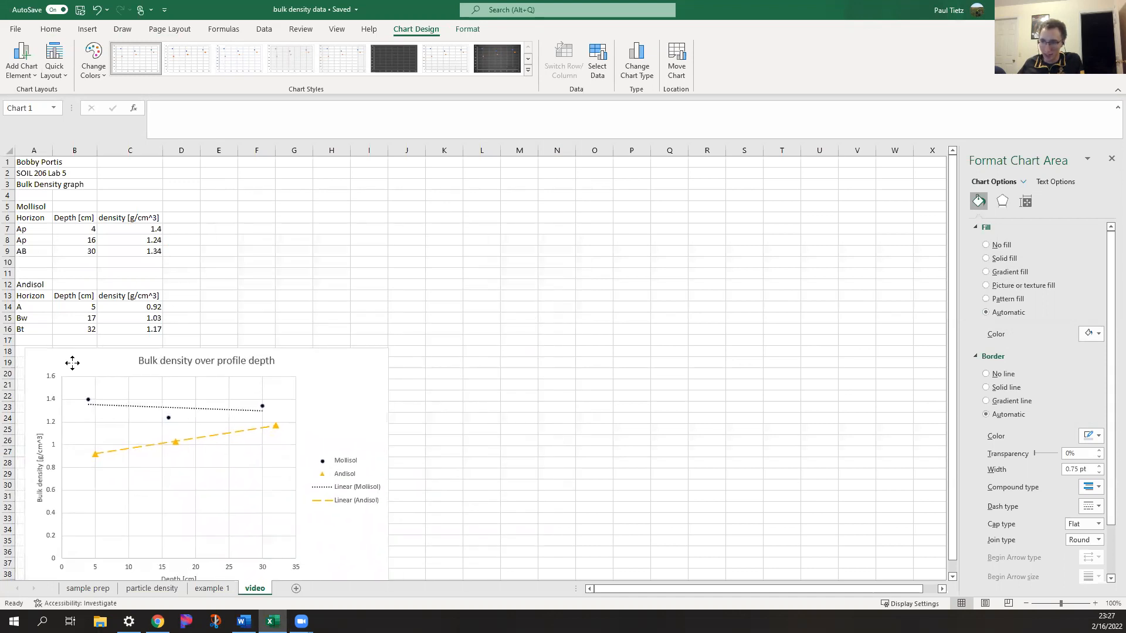
{"action": "left_click", "coordinate": [250, 305]}
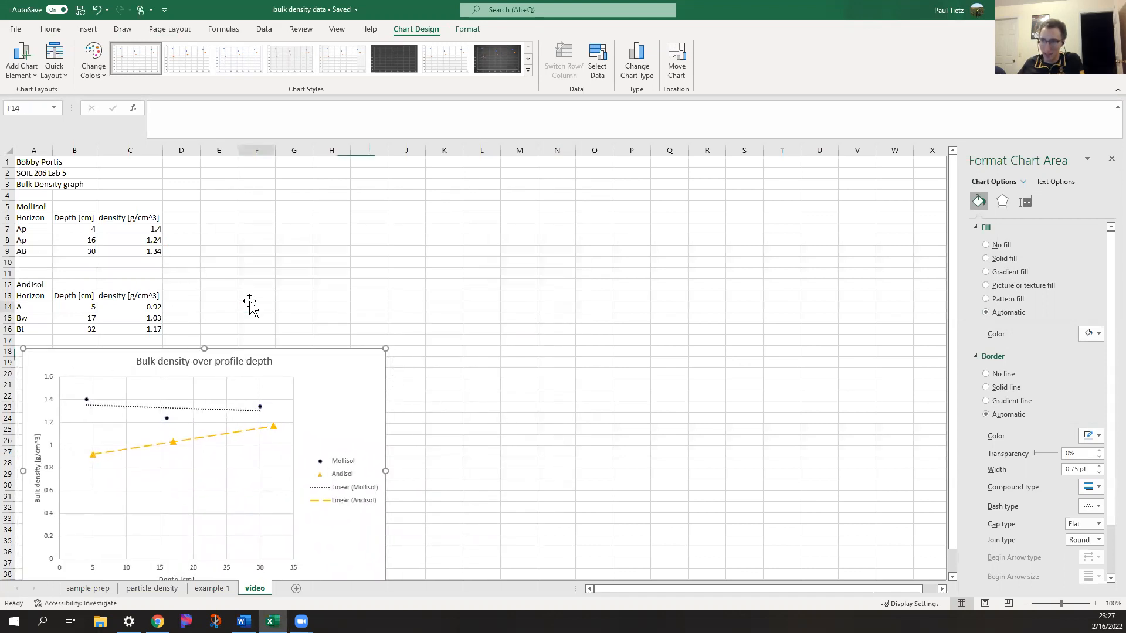
Open the print preview of the sheet and set the scaling to Fit All Columns on One Page
{"action": "left_click", "coordinate": [16, 35]}
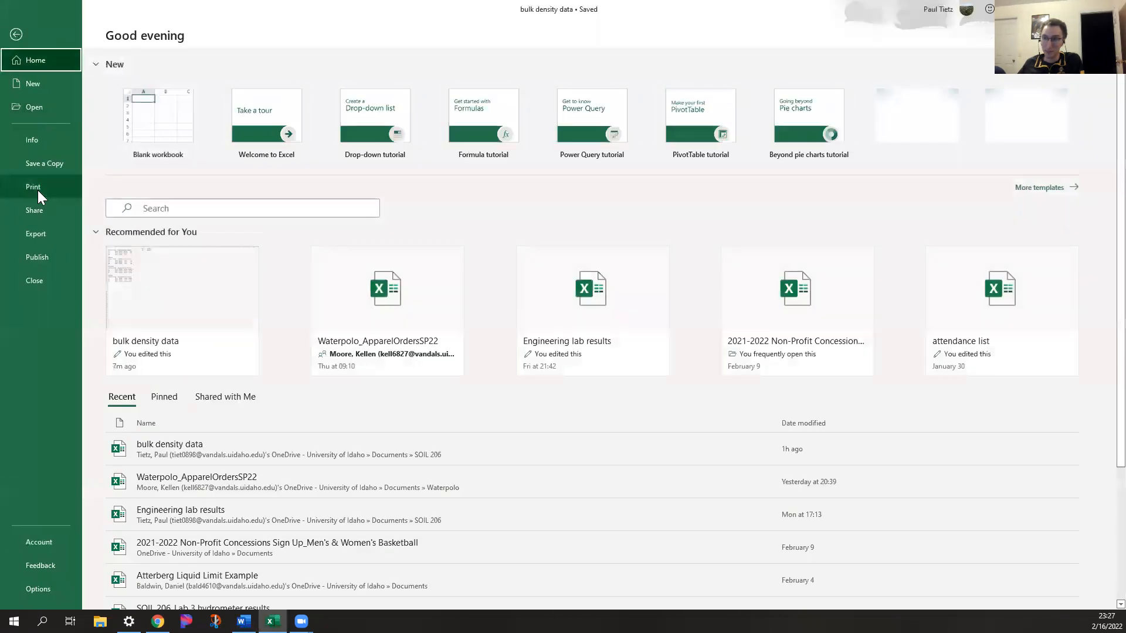
{"action": "left_click", "coordinate": [42, 189]}
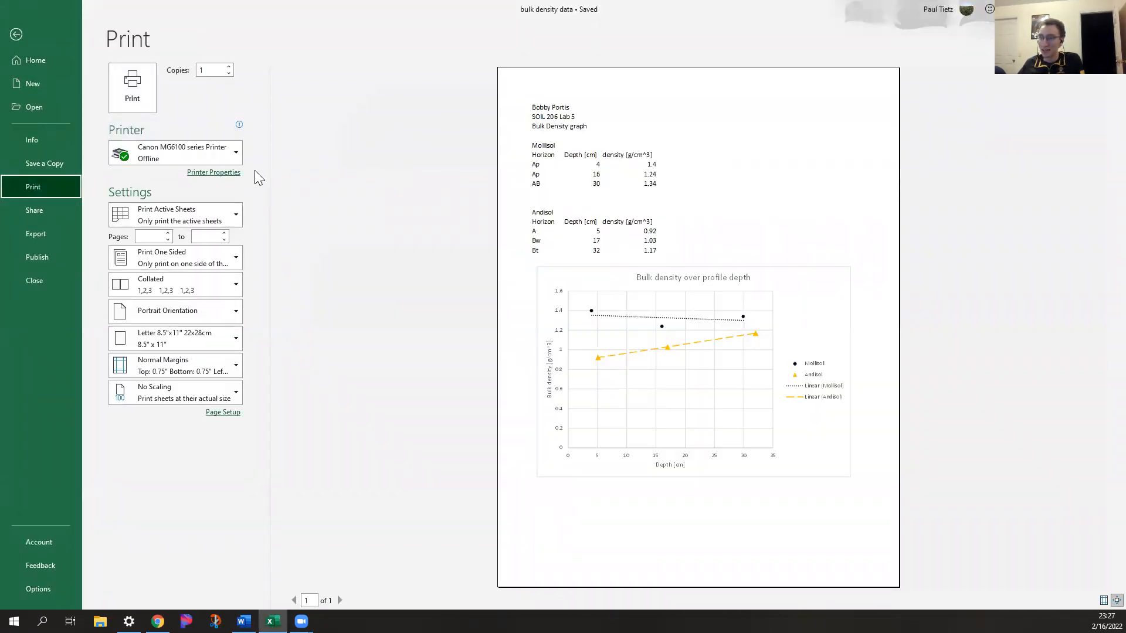
{"action": "left_click", "coordinate": [216, 393]}
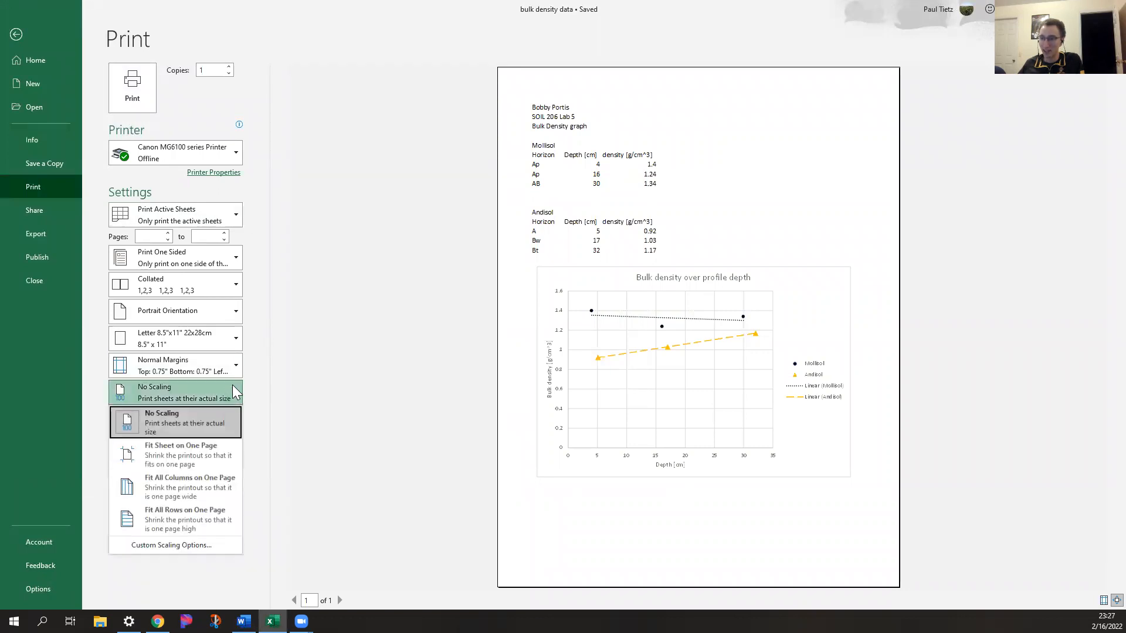
{"action": "left_click", "coordinate": [215, 488]}
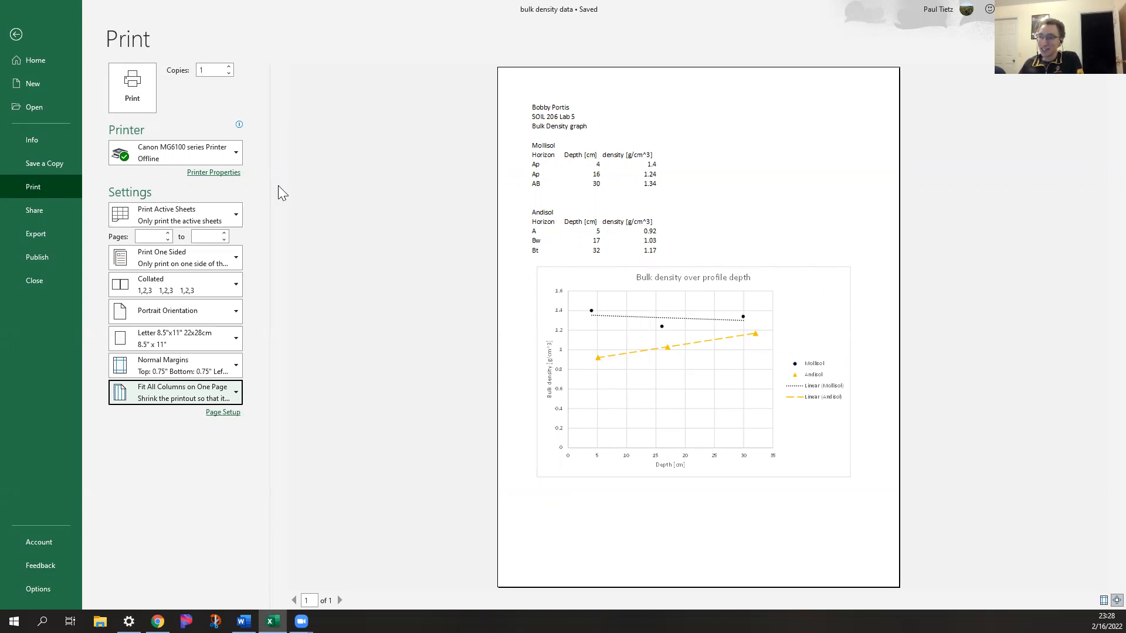
Set the printer for the sheet to Microsoft Print to PDF
{"action": "left_click", "coordinate": [235, 154]}
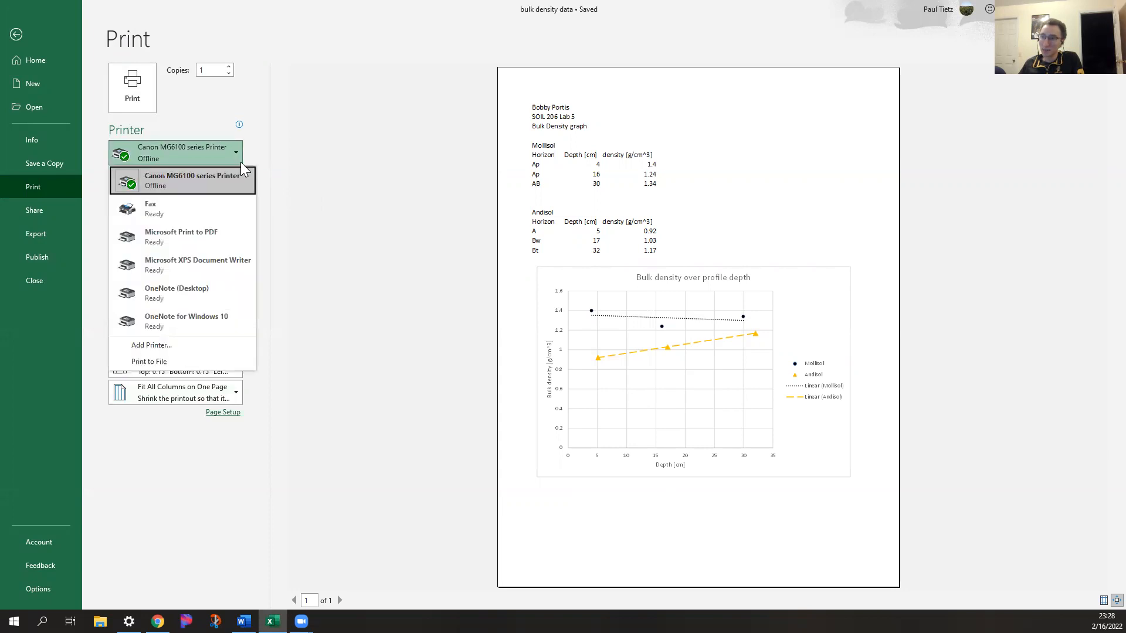
{"action": "left_click", "coordinate": [170, 234]}
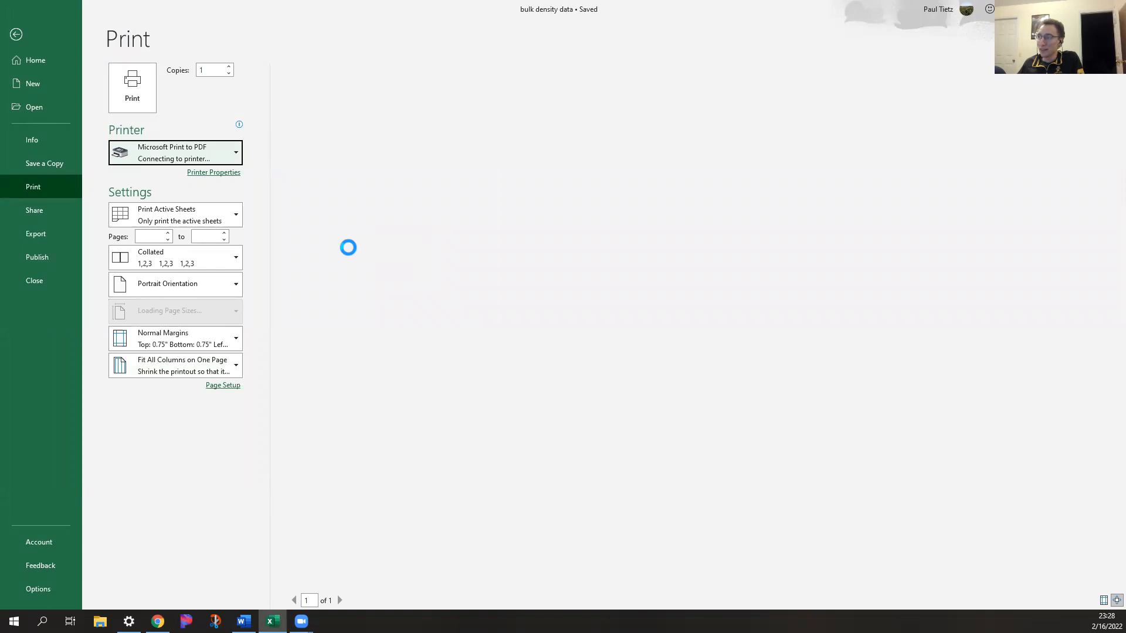
{"action": "left_click", "coordinate": [390, 368]}
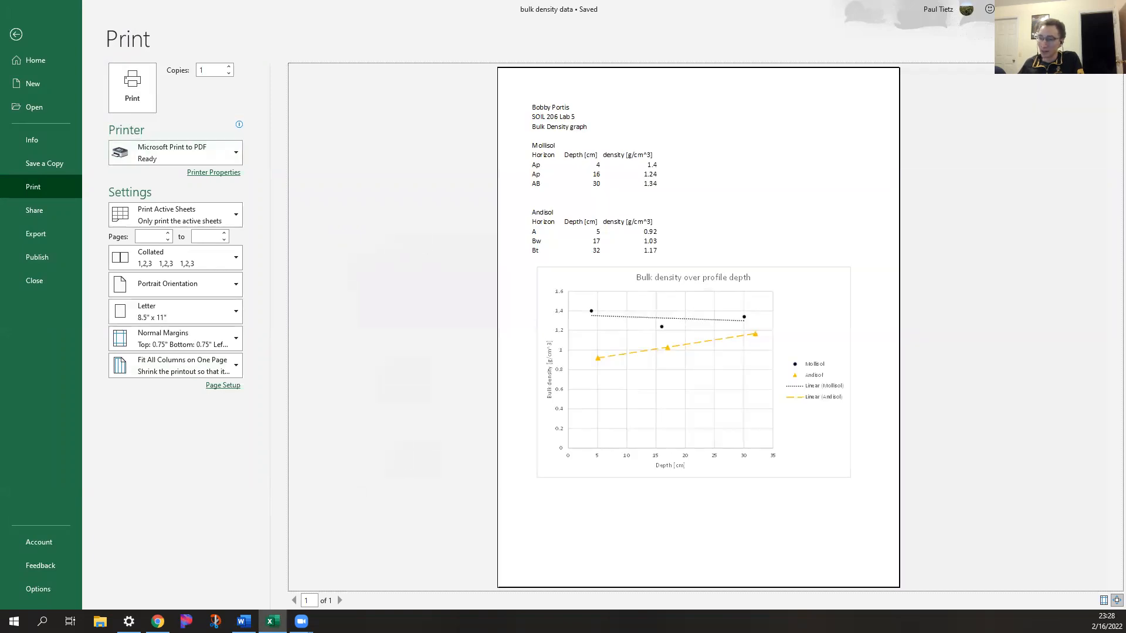
Switch to the Canvas course in Chrome and open the Lab 5 upload option assignment from the course home page
{"action": "left_click", "coordinate": [158, 621]}
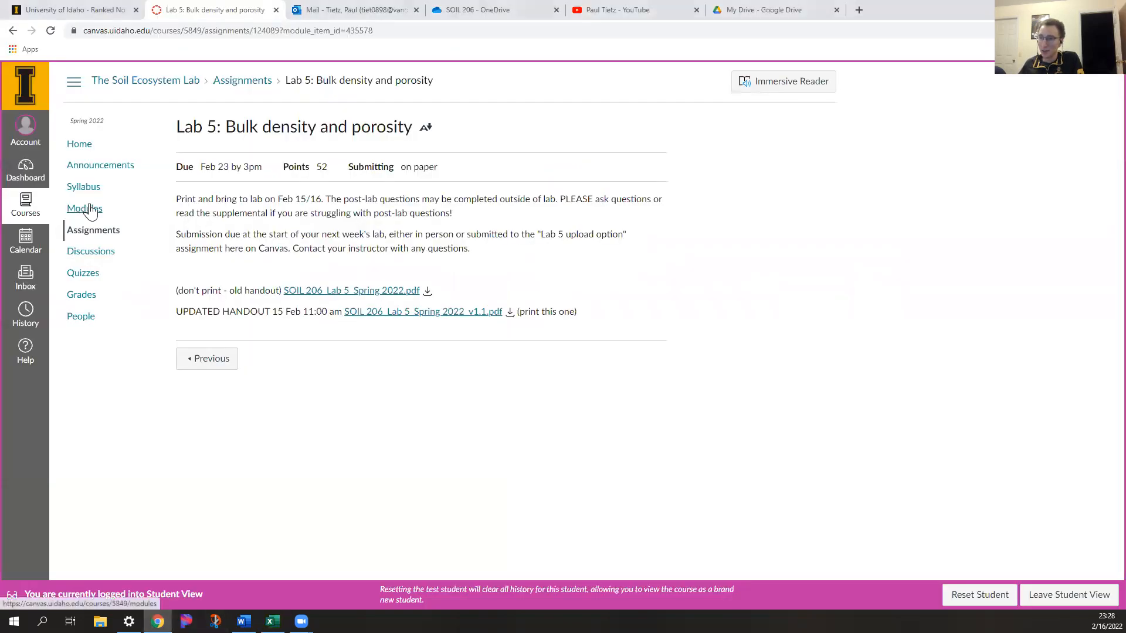
{"action": "left_click", "coordinate": [111, 155]}
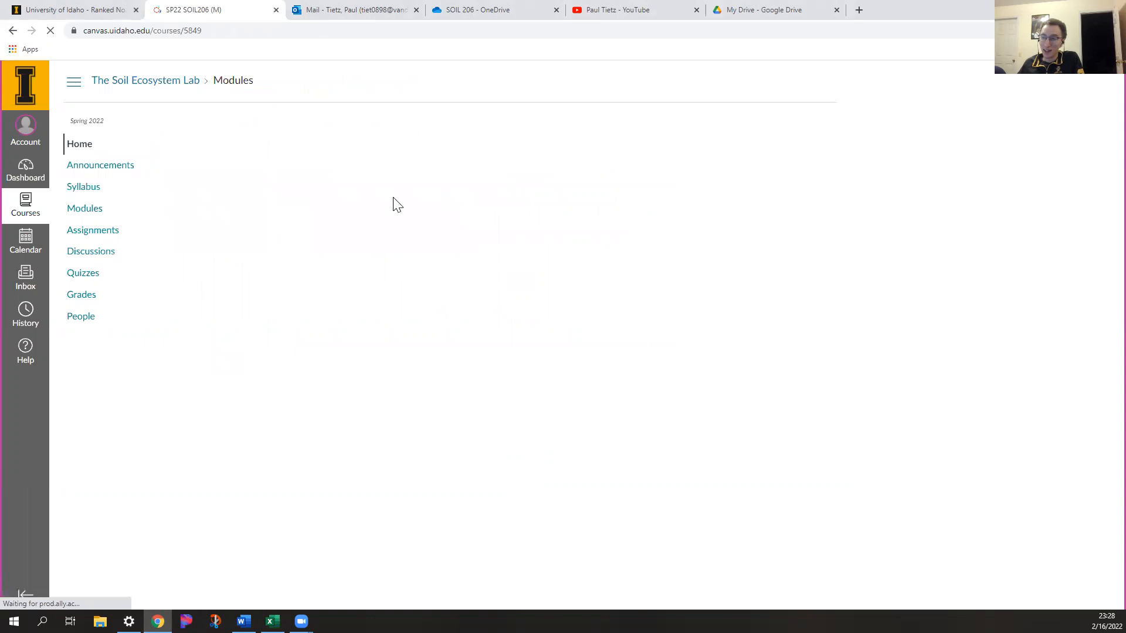
{"action": "scroll", "coordinate": [287, 212], "scroll_direction": "down", "scroll_amount": 3}
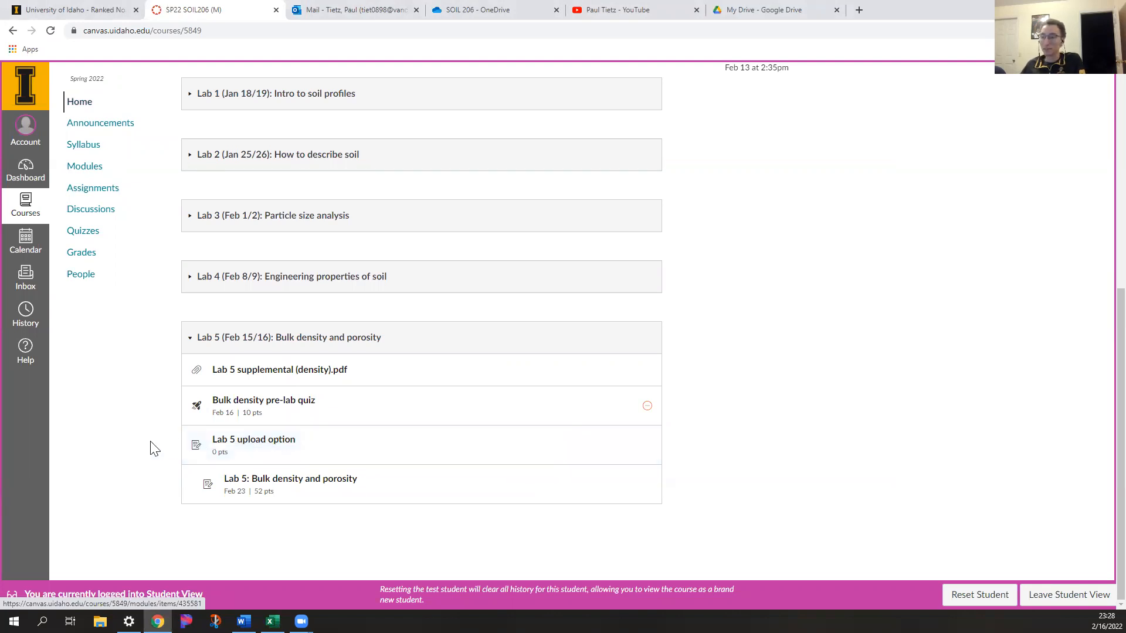
{"action": "left_click", "coordinate": [254, 445]}
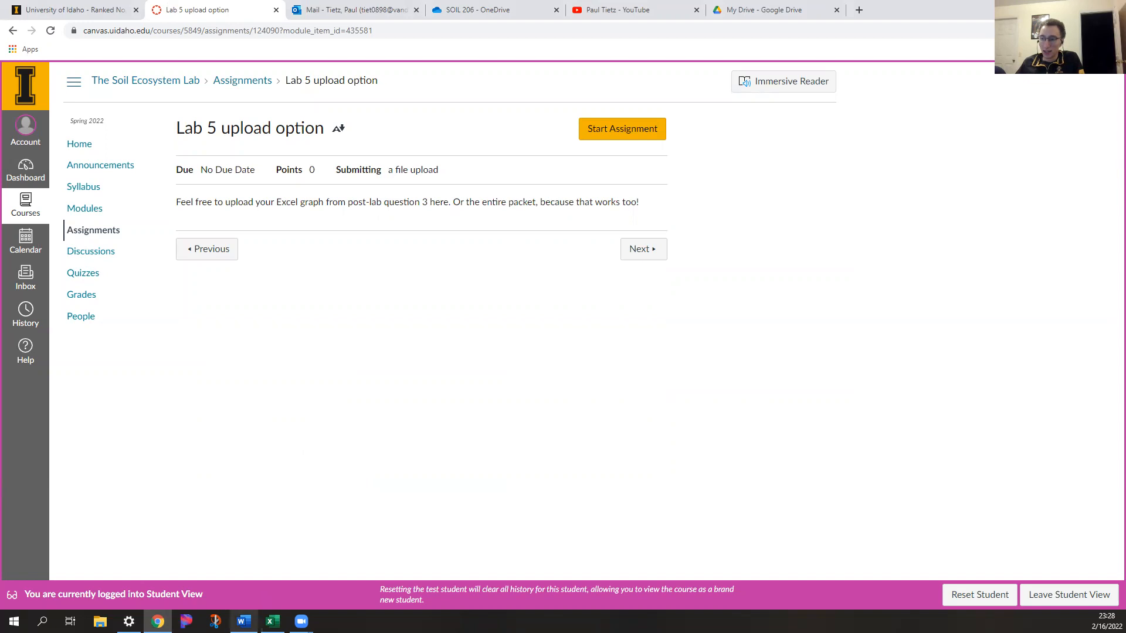
Return to the Excel workbook, leave the print preview, and look over the data tables and the finished chart
{"action": "left_click", "coordinate": [273, 621]}
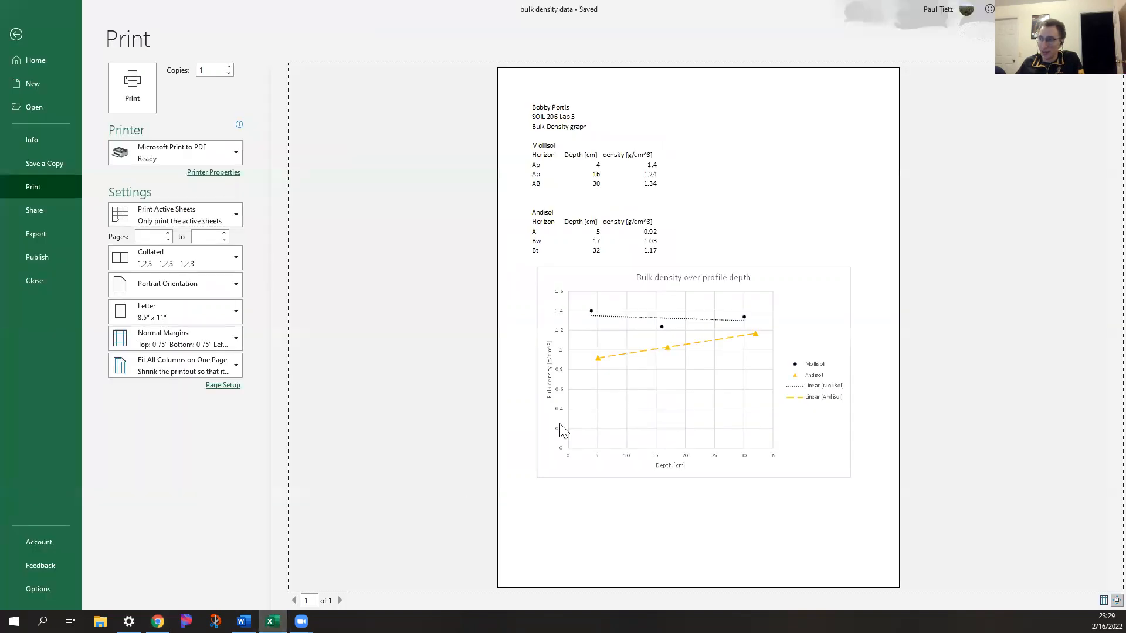
{"action": "left_click", "coordinate": [23, 34]}
{"action": "left_click", "coordinate": [369, 308]}
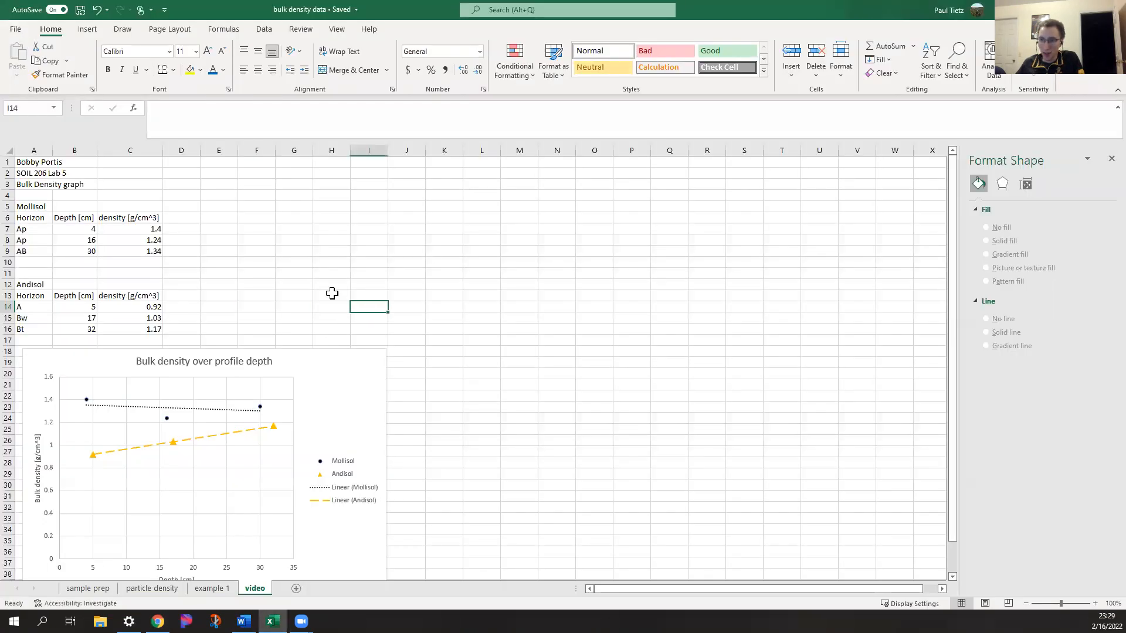
{"action": "scroll", "coordinate": [347, 304], "scroll_direction": "down", "scroll_amount": 2}
{"action": "left_click", "coordinate": [440, 368]}
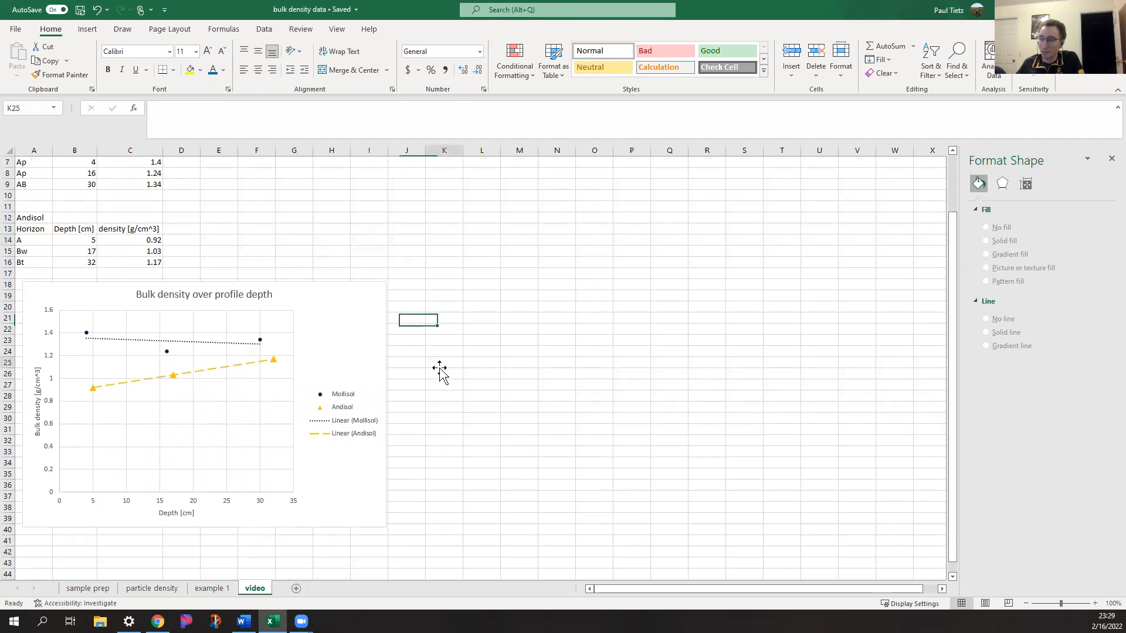
{"action": "scroll", "coordinate": [434, 371], "scroll_direction": "up", "scroll_amount": 2}
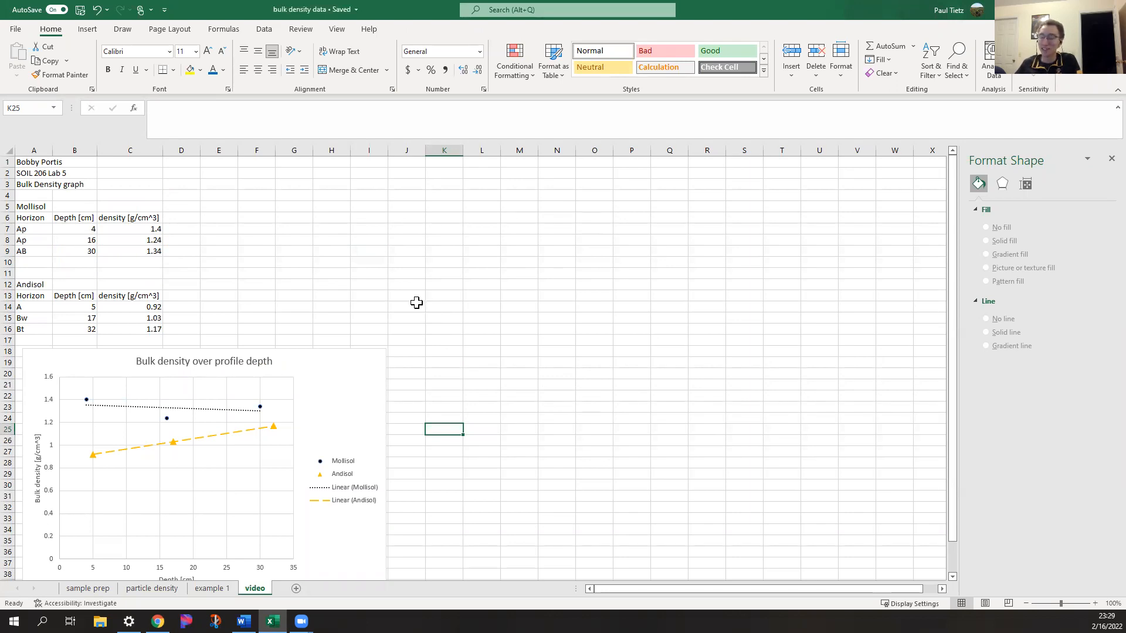
{"action": "scroll", "coordinate": [417, 302], "scroll_direction": "down", "scroll_amount": 2}
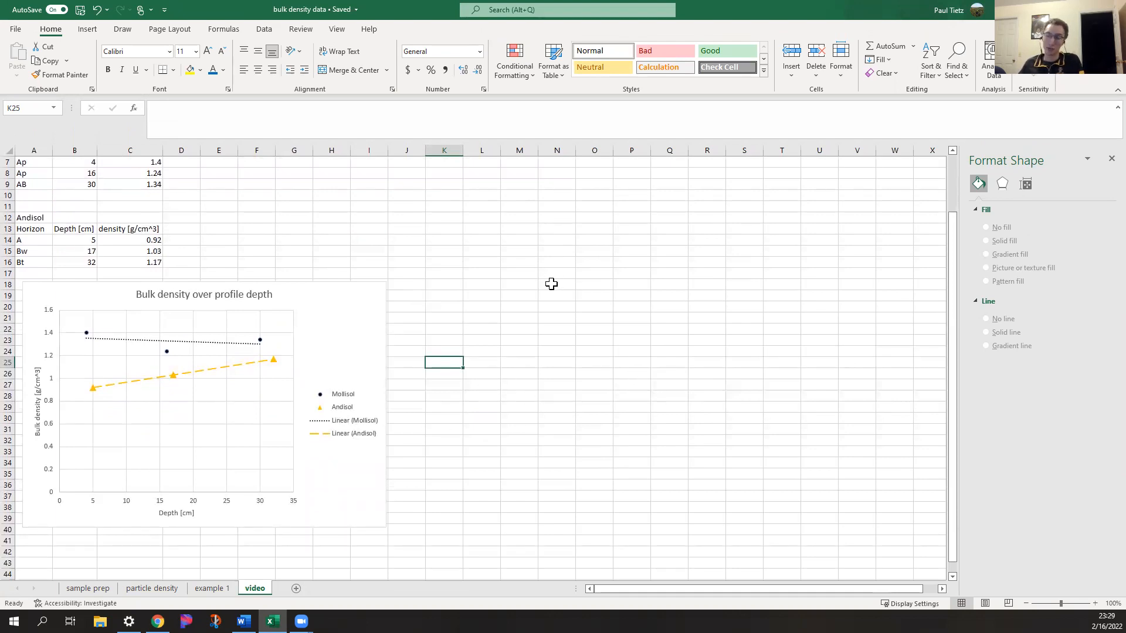
{"action": "scroll", "coordinate": [488, 327], "scroll_direction": "up", "scroll_amount": 2}
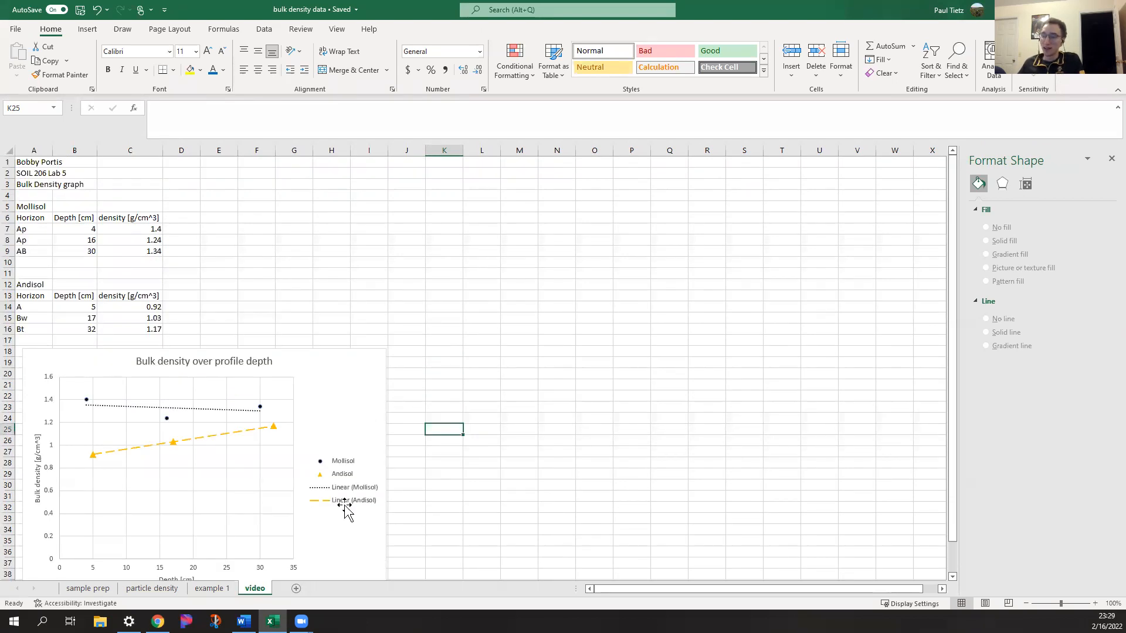
Switch to the Word lab handout and go back to the Exercise 1 instructions and datasheet at its beginning
{"action": "key", "text": "alt+Tab"}
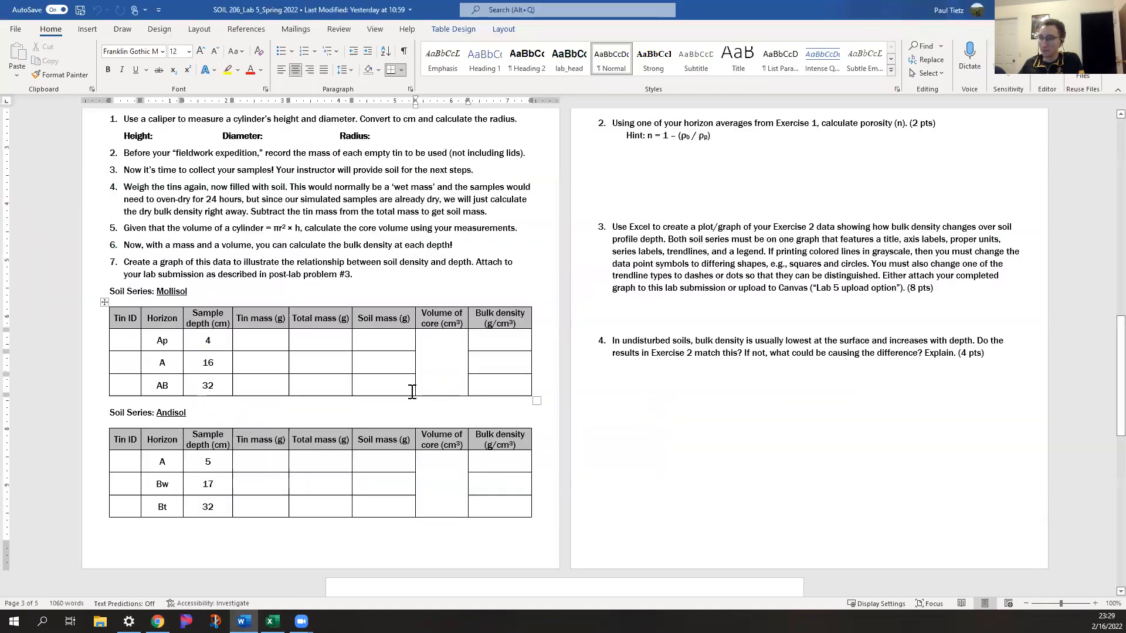
{"action": "scroll", "coordinate": [744, 463], "scroll_direction": "up", "scroll_amount": 3}
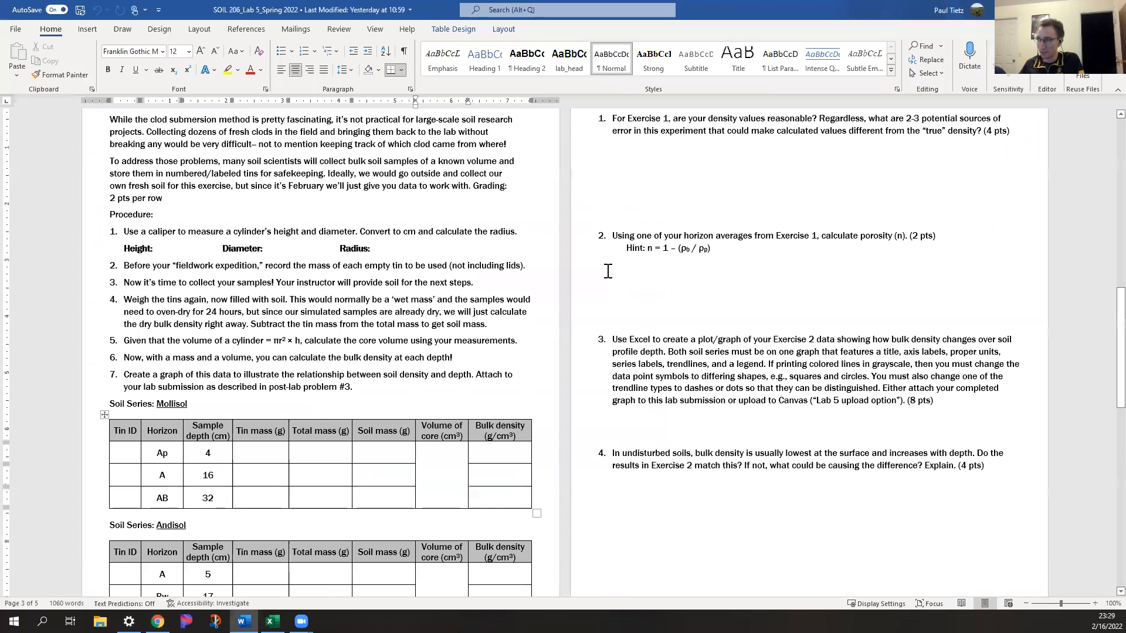
{"action": "left_click", "coordinate": [671, 236]}
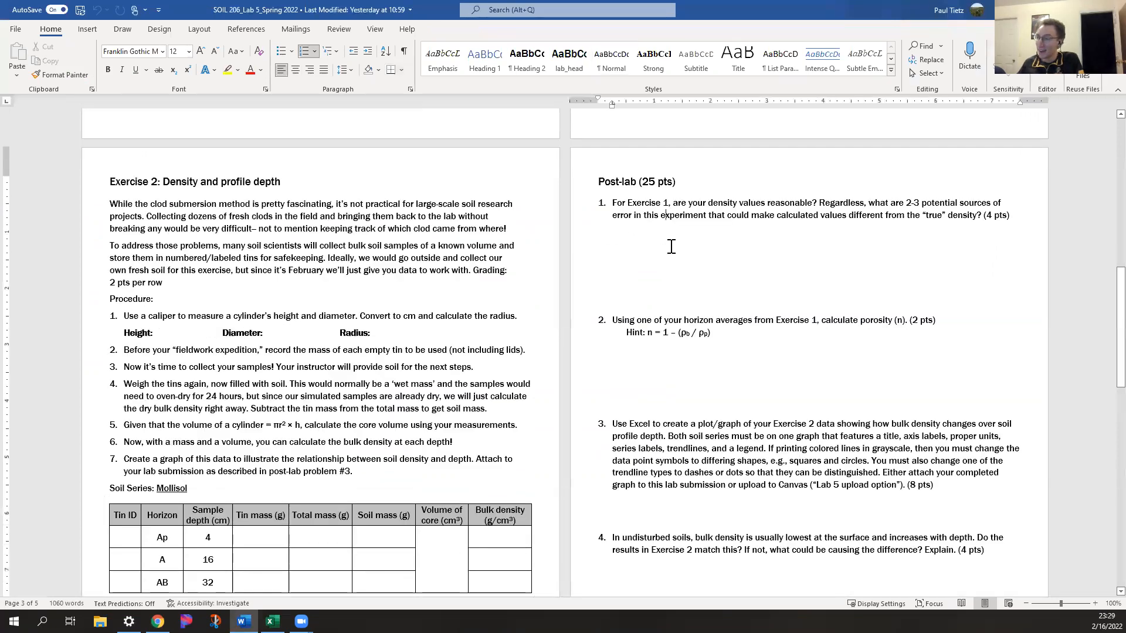
{"action": "scroll", "coordinate": [663, 237], "scroll_direction": "up", "scroll_amount": 7}
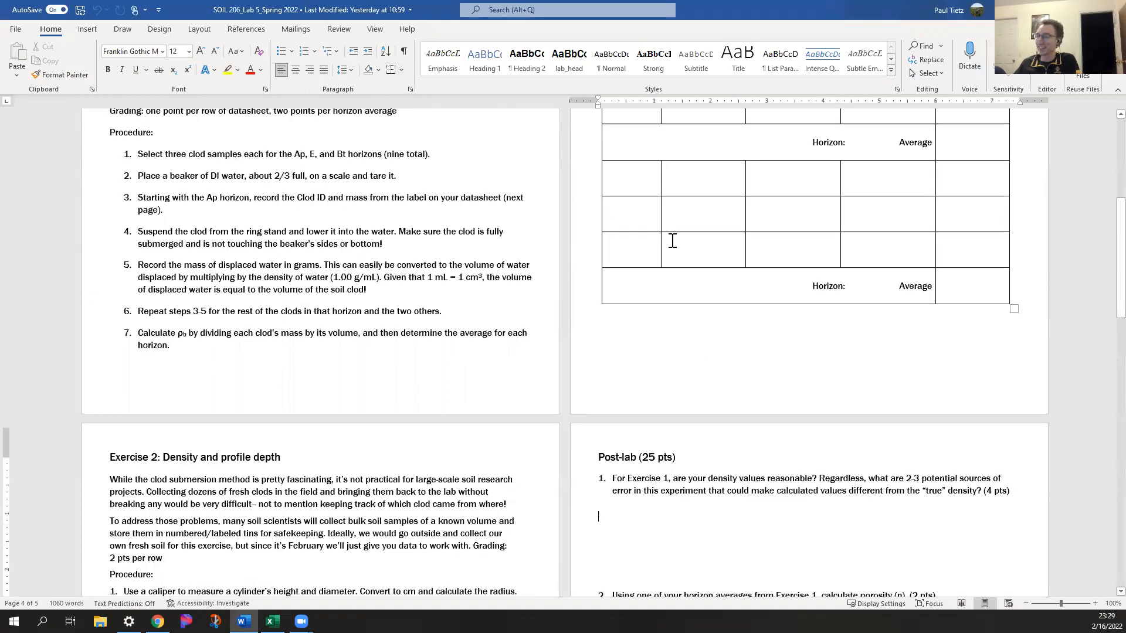
{"action": "scroll", "coordinate": [673, 241], "scroll_direction": "up", "scroll_amount": 3}
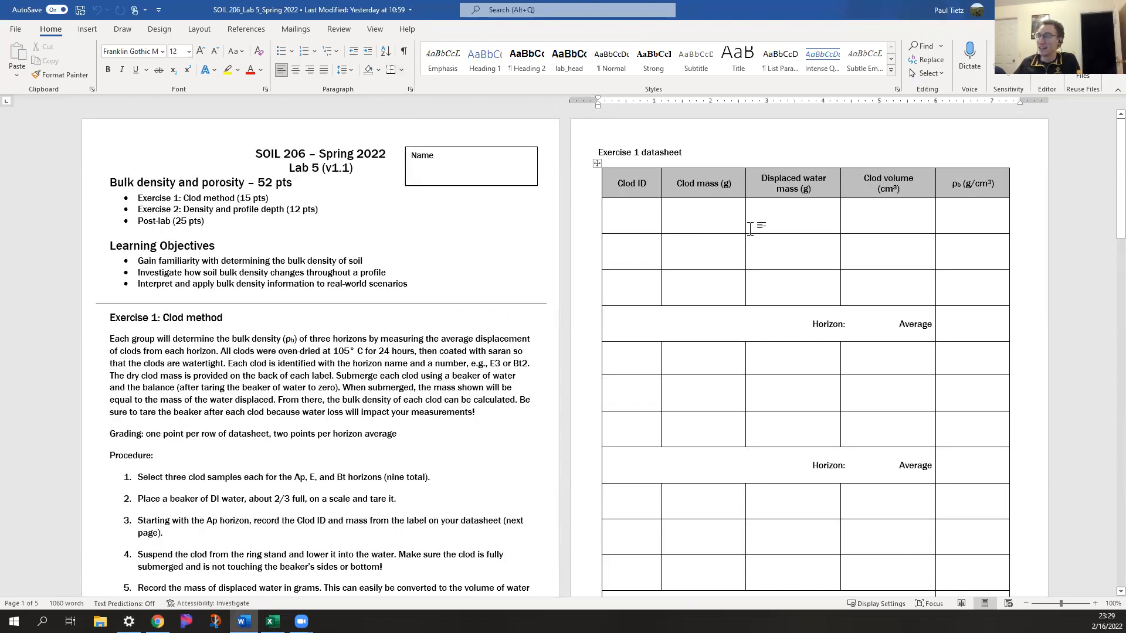
Review the Exercise 1 datasheet and post-lab problem 1, highlighting the words "2-3 potential" in the question about sources of error
{"action": "scroll", "coordinate": [750, 228], "scroll_direction": "down", "scroll_amount": 1}
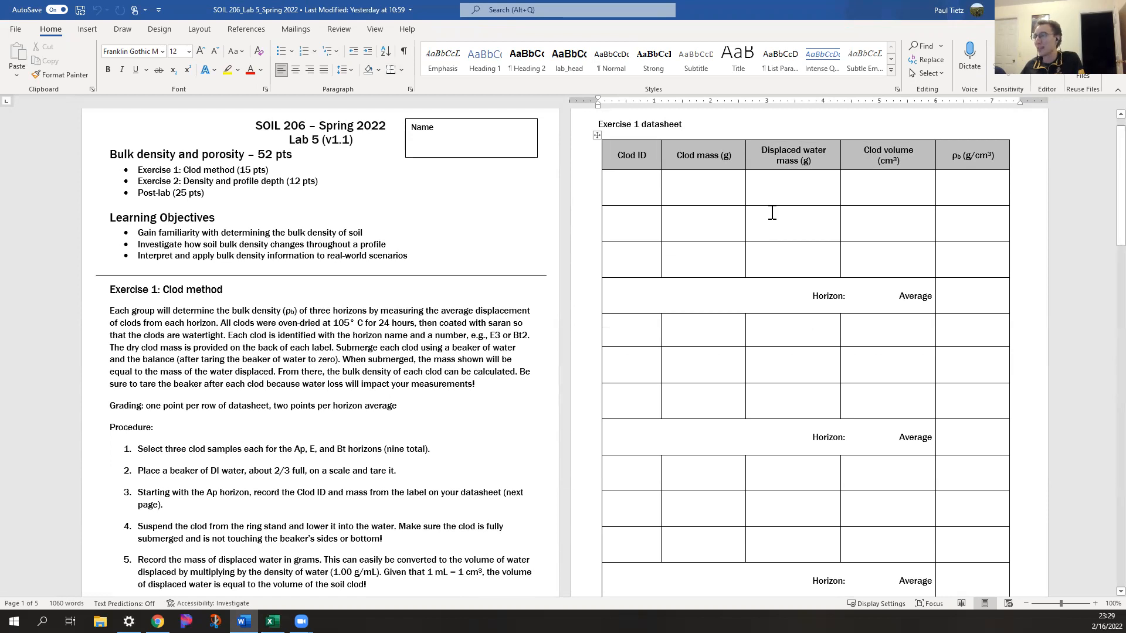
{"action": "scroll", "coordinate": [810, 222], "scroll_direction": "down", "scroll_amount": 5}
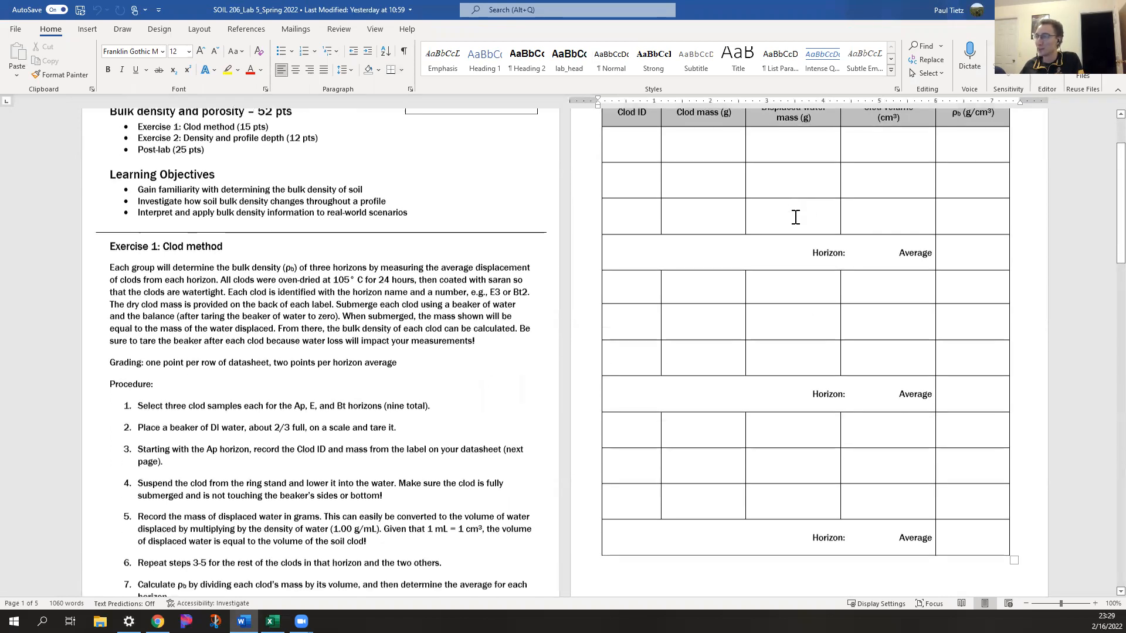
{"action": "scroll", "coordinate": [773, 249], "scroll_direction": "down", "scroll_amount": 5}
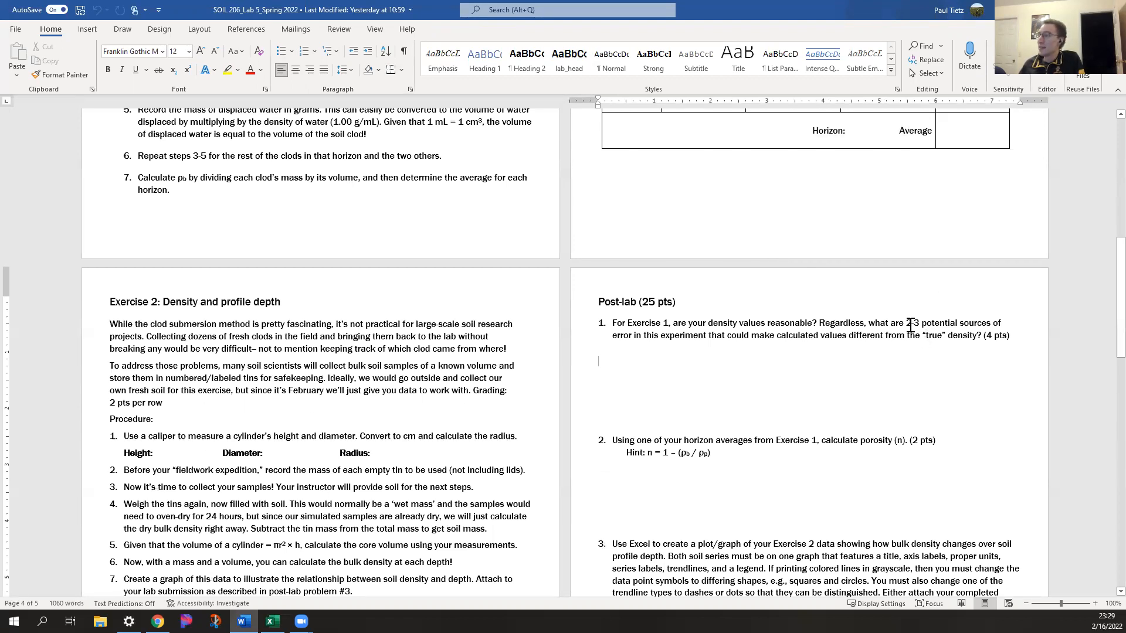
{"action": "left_click_drag", "start_coordinate": [906, 323], "coordinate": [945, 321]}
{"action": "left_click", "coordinate": [809, 347]}
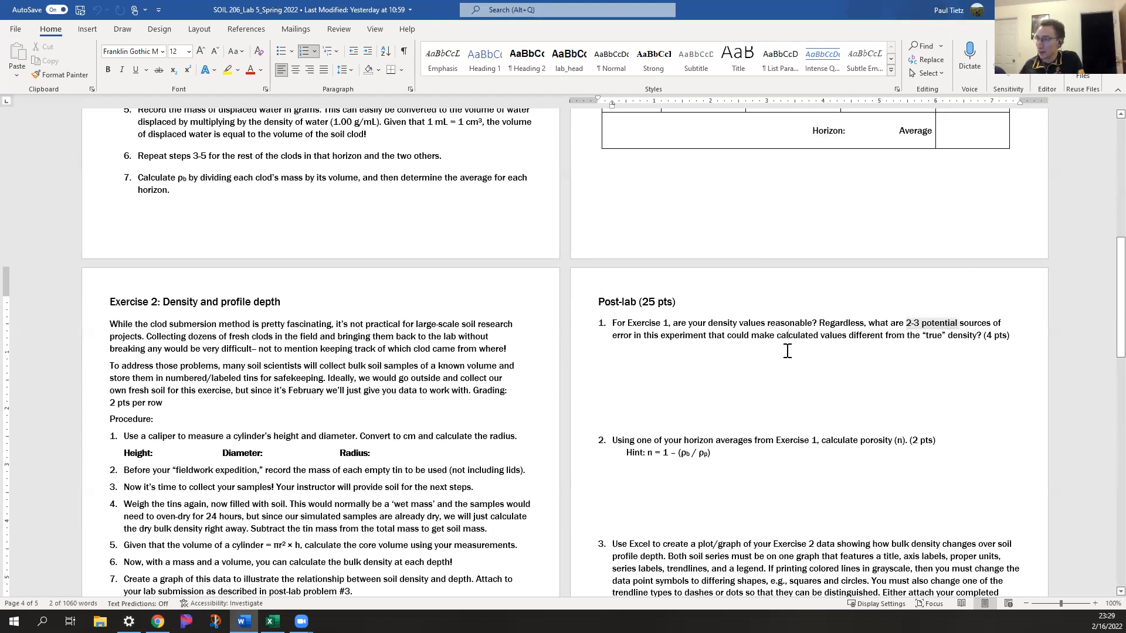
{"action": "left_click", "coordinate": [867, 371]}
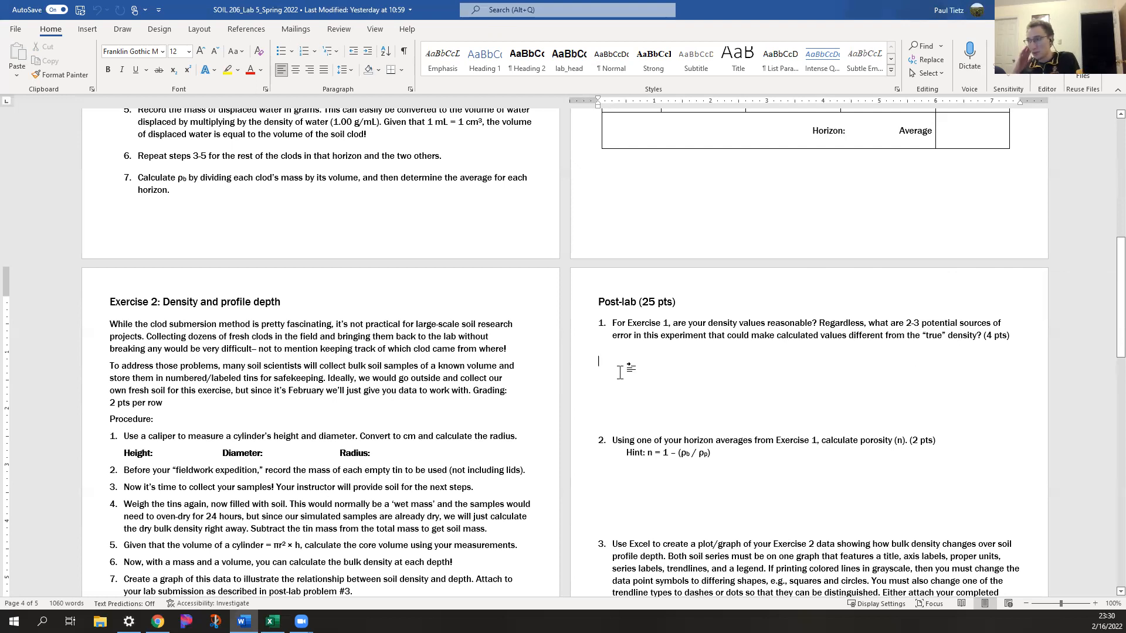
Reread the Exercise 1 clod method procedure and datasheet for possible sources of error in problem 1
{"action": "scroll", "coordinate": [620, 373], "scroll_direction": "up", "scroll_amount": 8}
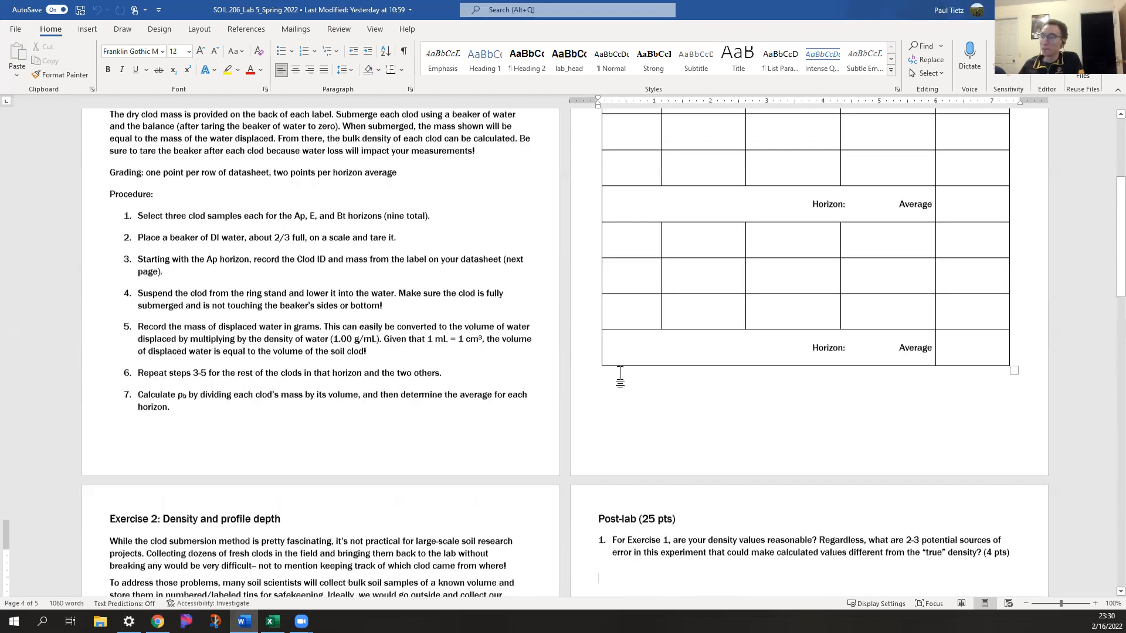
{"action": "scroll", "coordinate": [748, 309], "scroll_direction": "down", "scroll_amount": 1}
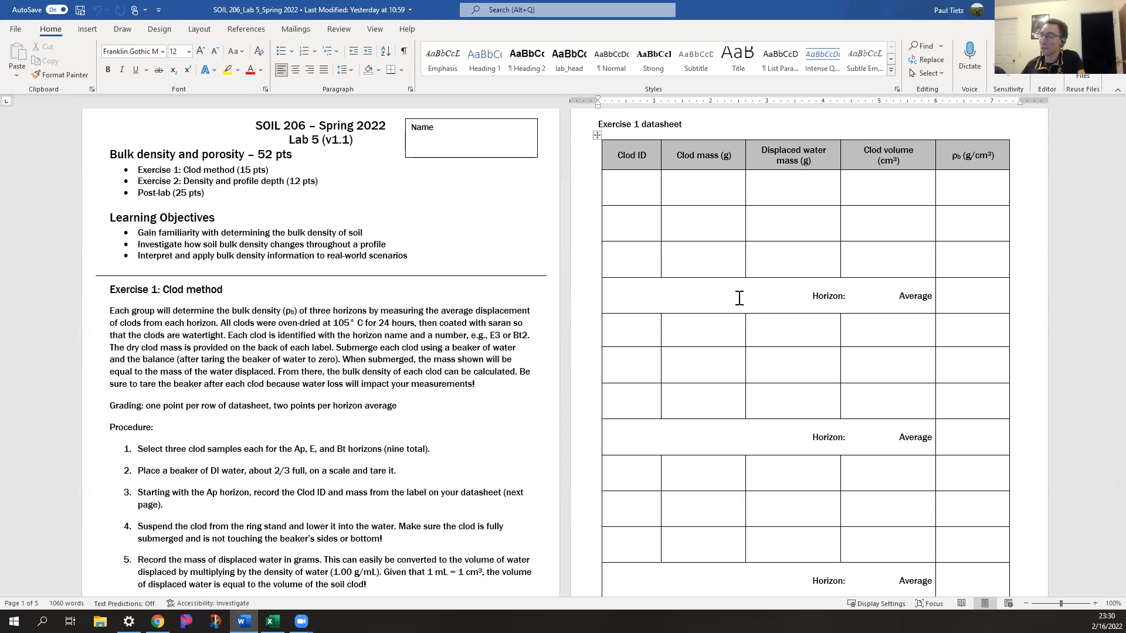
{"action": "scroll", "coordinate": [739, 298], "scroll_direction": "down", "scroll_amount": 8}
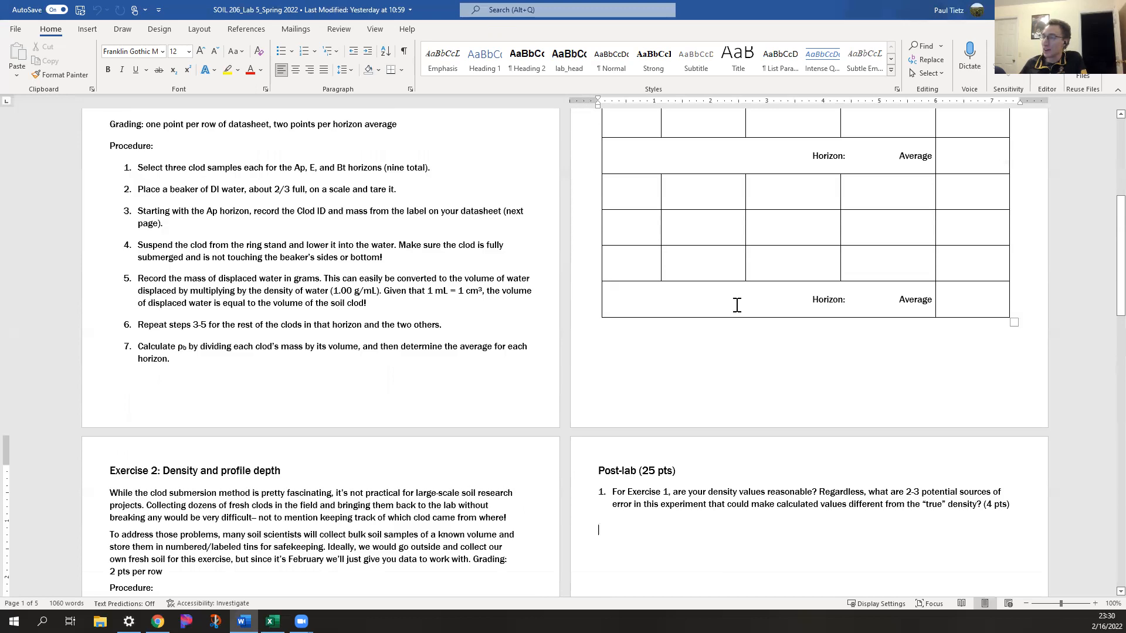
{"action": "scroll", "coordinate": [723, 310], "scroll_direction": "down", "scroll_amount": 3}
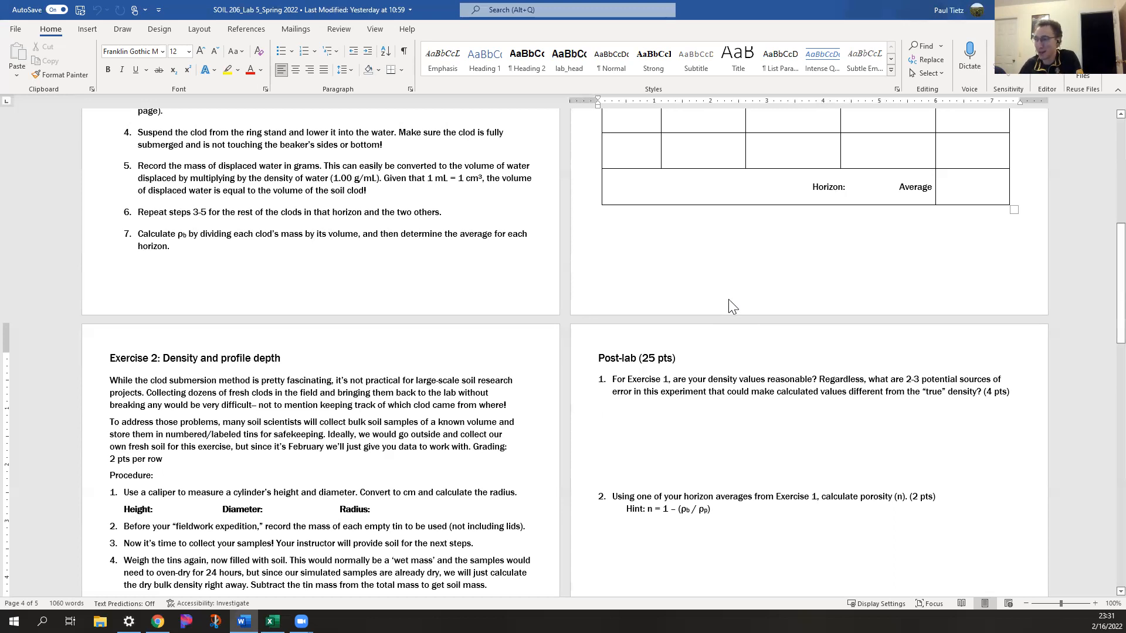
Read post-lab problem 2 and check the horizon average cells in the Exercise 1 datasheet that it refers to
{"action": "scroll", "coordinate": [730, 302], "scroll_direction": "down", "scroll_amount": 3}
{"action": "left_click", "coordinate": [729, 389]}
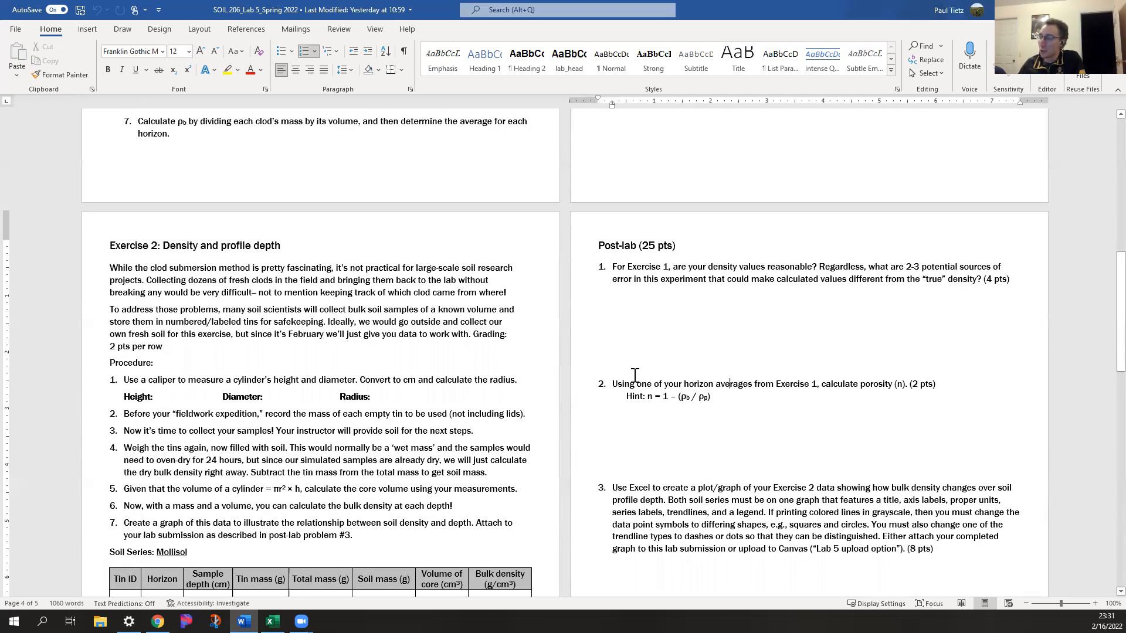
{"action": "scroll", "coordinate": [810, 419], "scroll_direction": "up", "scroll_amount": 1}
{"action": "scroll", "coordinate": [910, 344], "scroll_direction": "up", "scroll_amount": 3}
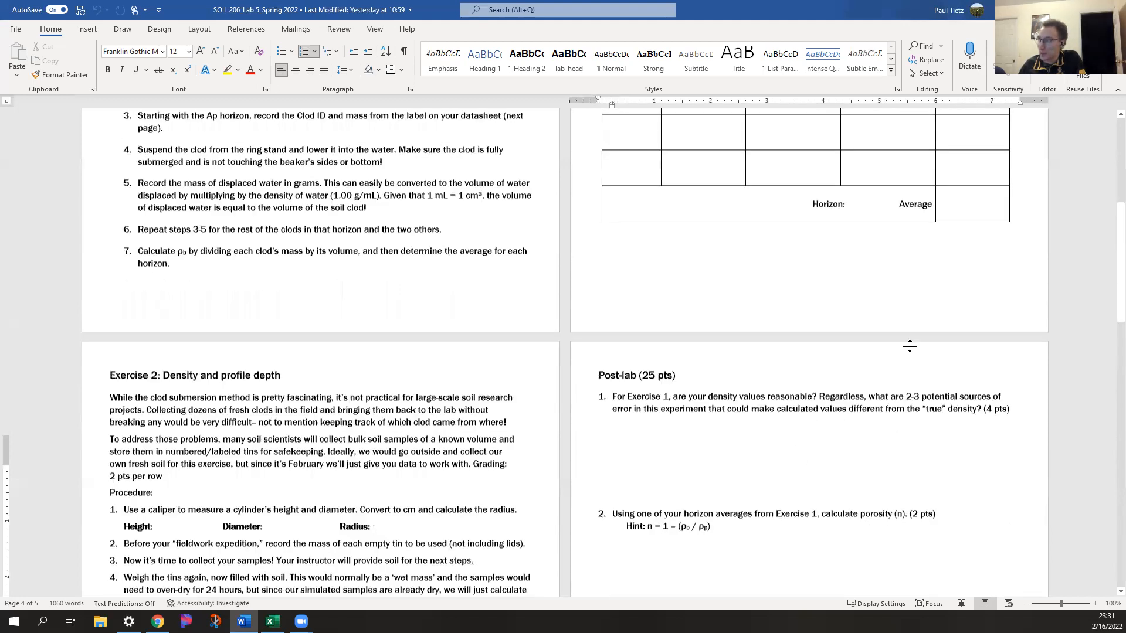
{"action": "scroll", "coordinate": [874, 329], "scroll_direction": "up", "scroll_amount": 9}
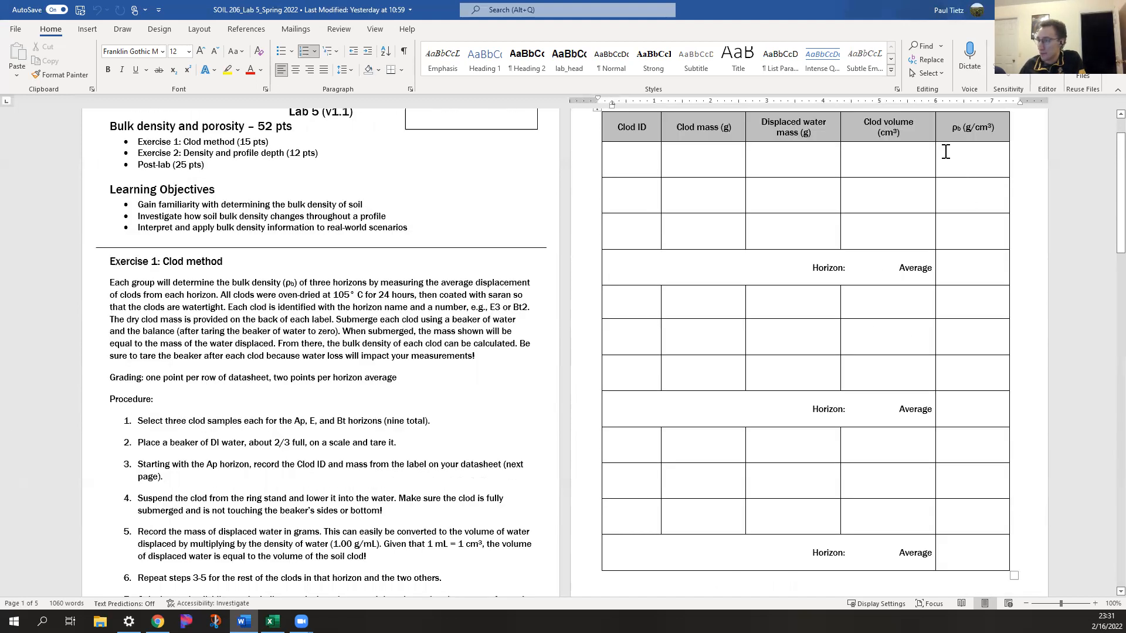
{"action": "left_click", "coordinate": [962, 274]}
{"action": "scroll", "coordinate": [930, 284], "scroll_direction": "down", "scroll_amount": 3}
{"action": "scroll", "coordinate": [915, 286], "scroll_direction": "up", "scroll_amount": 3}
{"action": "scroll", "coordinate": [848, 273], "scroll_direction": "down", "scroll_amount": 3}
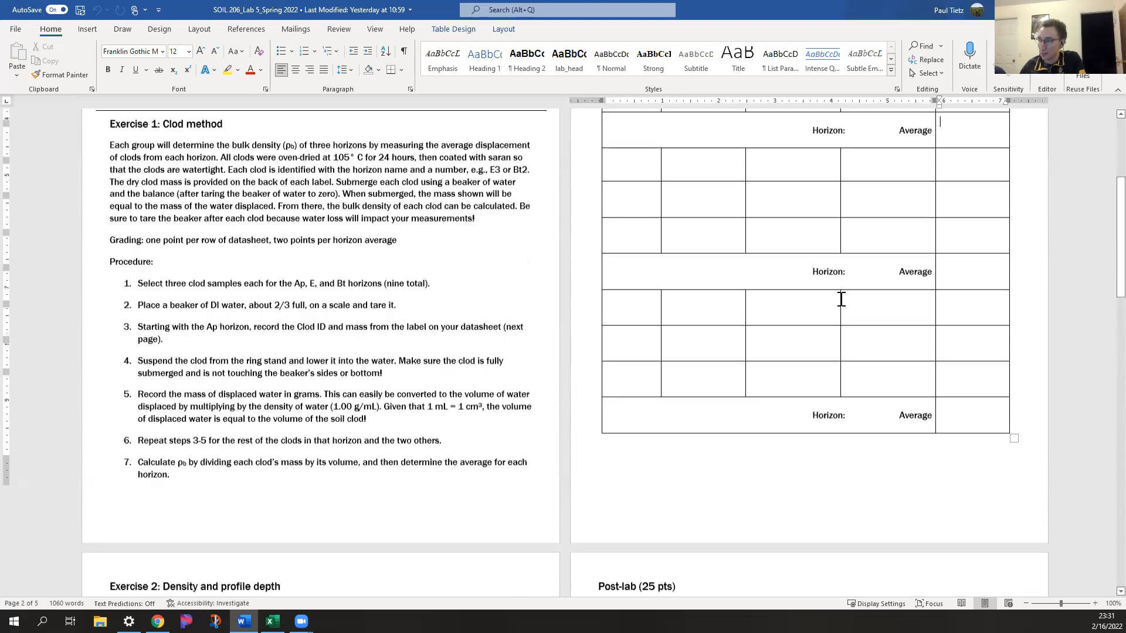
{"action": "scroll", "coordinate": [842, 302], "scroll_direction": "down", "scroll_amount": 5}
{"action": "scroll", "coordinate": [754, 387], "scroll_direction": "down", "scroll_amount": 4}
Examine the porosity formula hint in post-lab problem 2, highlighting its bulk and particle density terms
{"action": "left_click", "coordinate": [745, 425]}
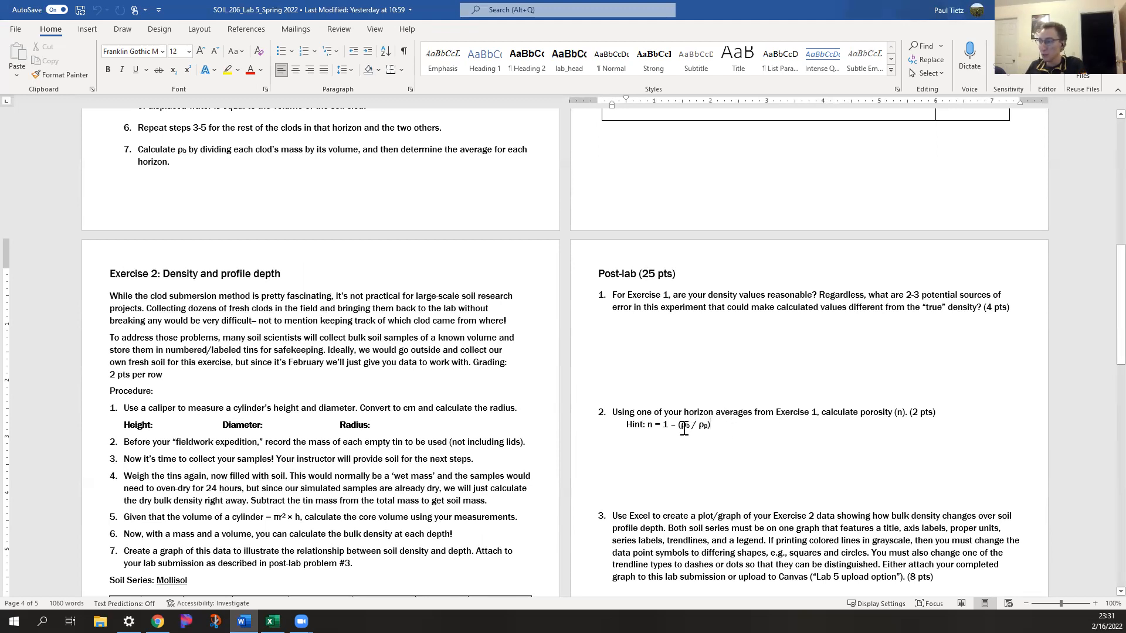
{"action": "left_click_drag", "start_coordinate": [698, 426], "coordinate": [710, 426]}
{"action": "left_click", "coordinate": [740, 440]}
{"action": "double_click", "coordinate": [666, 427]}
{"action": "left_click", "coordinate": [695, 440]}
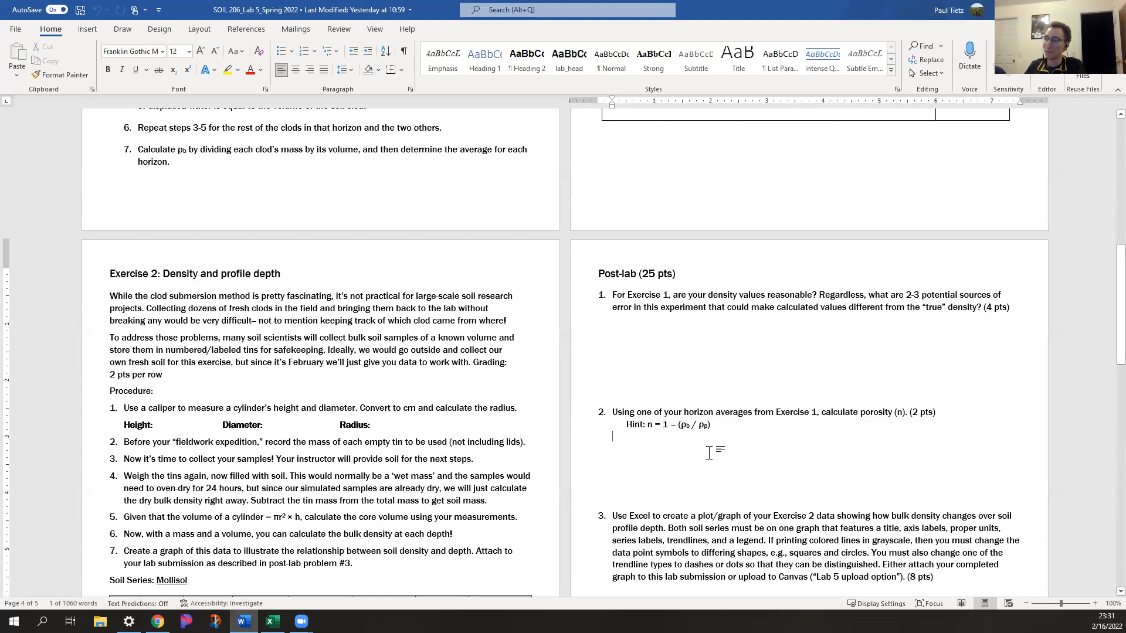
{"action": "left_click_drag", "start_coordinate": [680, 426], "coordinate": [706, 430]}
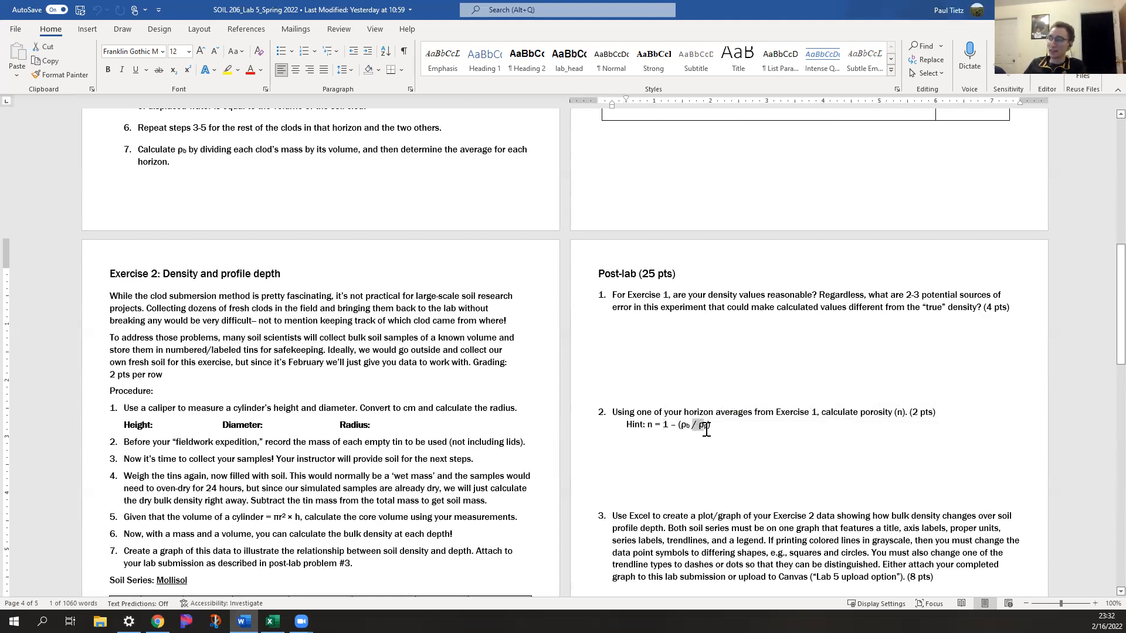
{"action": "left_click", "coordinate": [718, 455]}
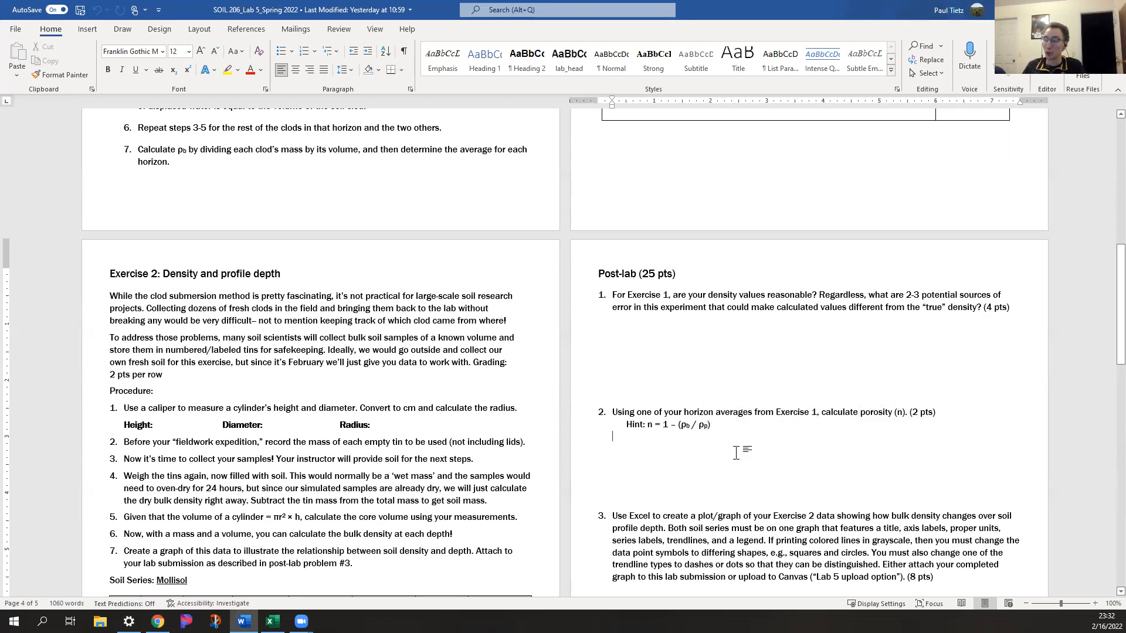
Move on from the porosity problem and read post-lab problems 3 and 4 about the Exercise 2 graph and density trend
{"action": "key", "text": "Return"}
{"action": "key", "text": "Return"}
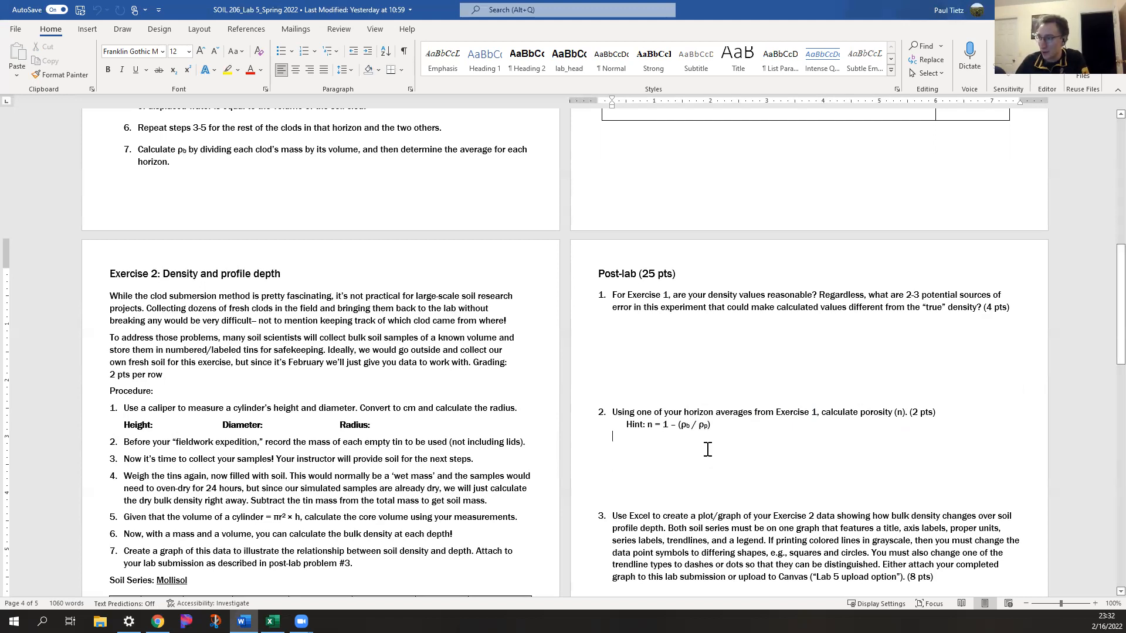
{"action": "scroll", "coordinate": [706, 449], "scroll_direction": "down", "scroll_amount": 1}
{"action": "scroll", "coordinate": [706, 449], "scroll_direction": "down", "scroll_amount": 2}
{"action": "left_click", "coordinate": [745, 346]}
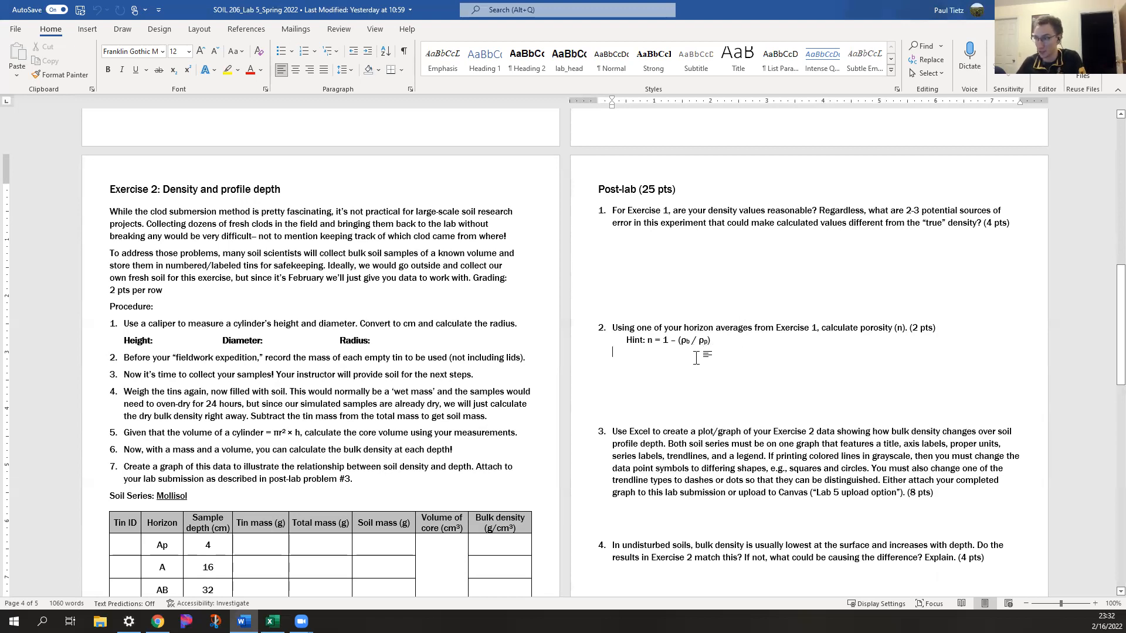
{"action": "scroll", "coordinate": [709, 366], "scroll_direction": "down", "scroll_amount": 2}
{"action": "scroll", "coordinate": [714, 371], "scroll_direction": "down", "scroll_amount": 3}
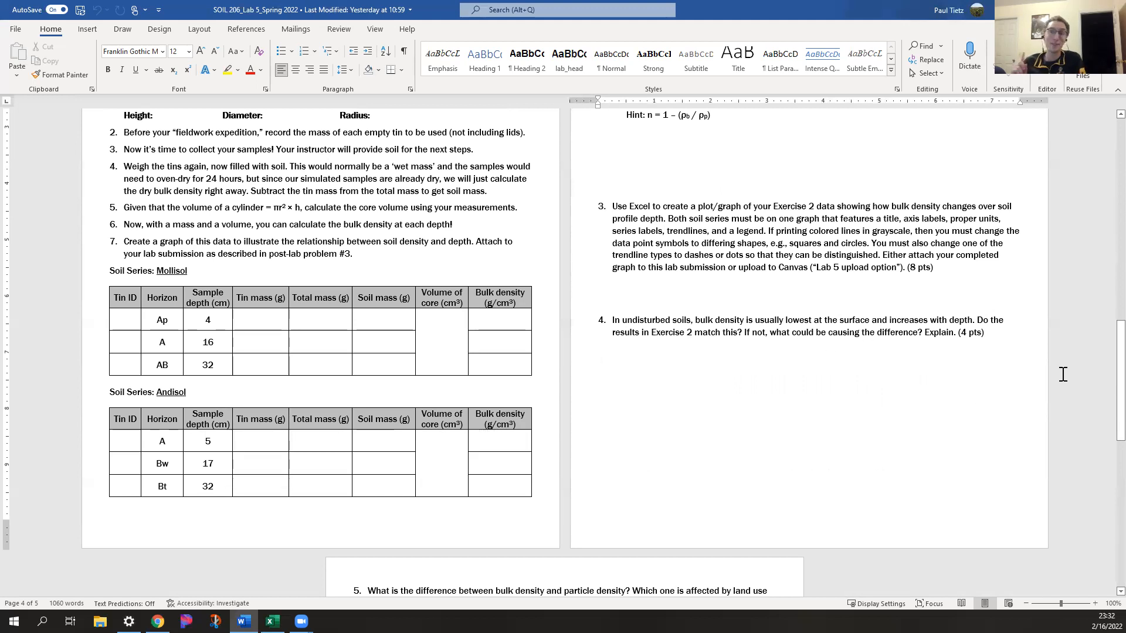
Switch to the Excel chart and compare how the Andisol and Mollisol data points change with depth
{"action": "left_click", "coordinate": [272, 621]}
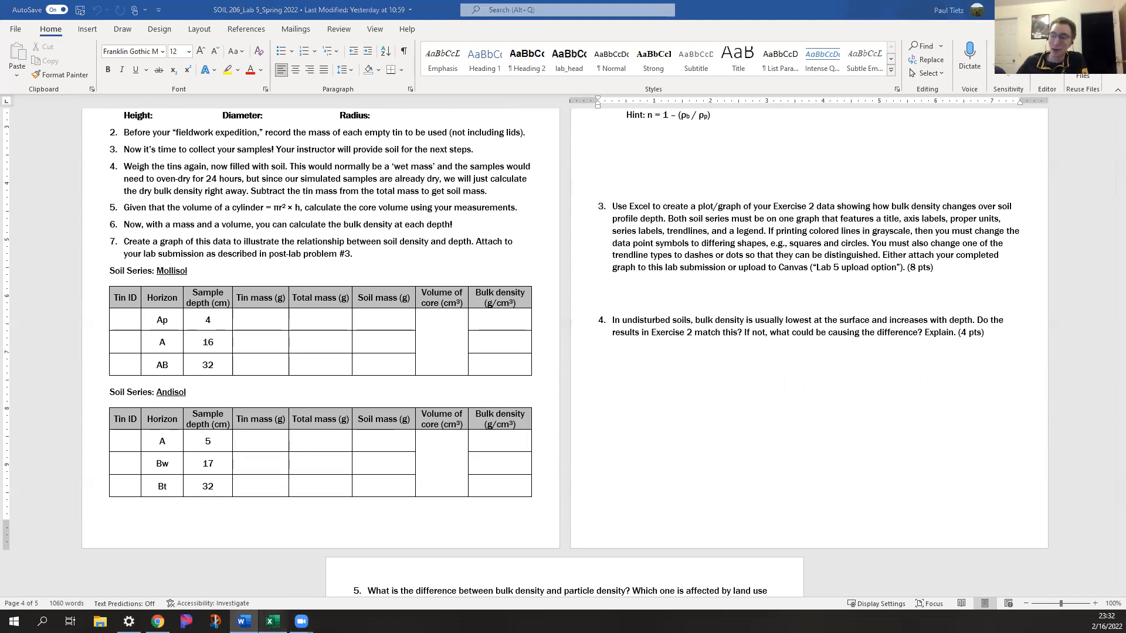
{"action": "scroll", "coordinate": [407, 445], "scroll_direction": "down", "scroll_amount": 3}
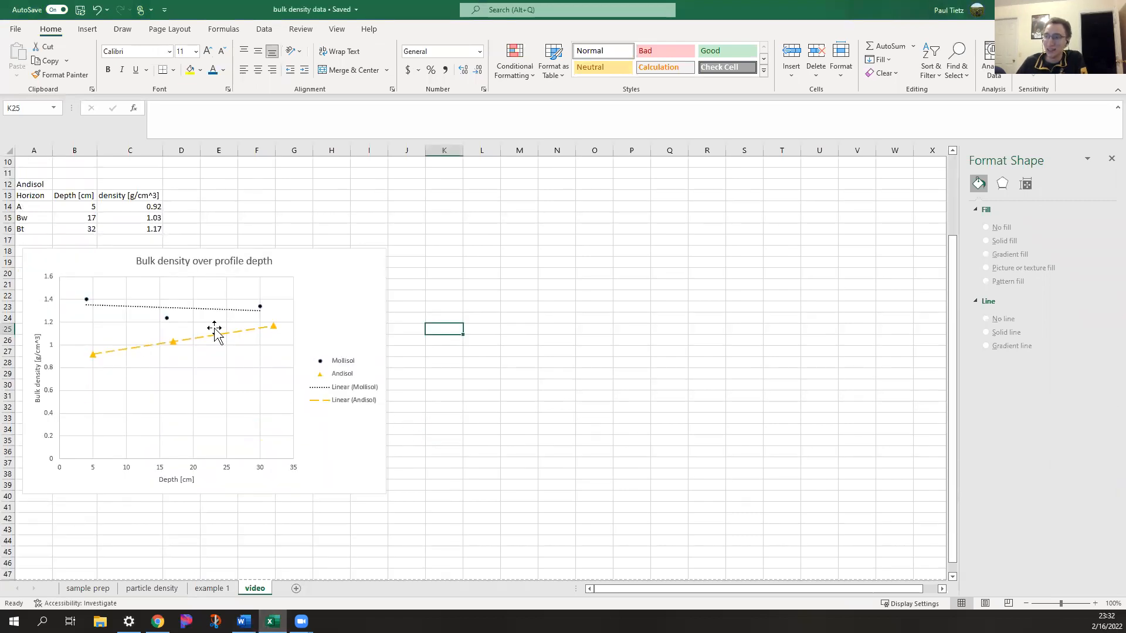
{"action": "left_click", "coordinate": [161, 319]}
{"action": "left_click", "coordinate": [92, 355]}
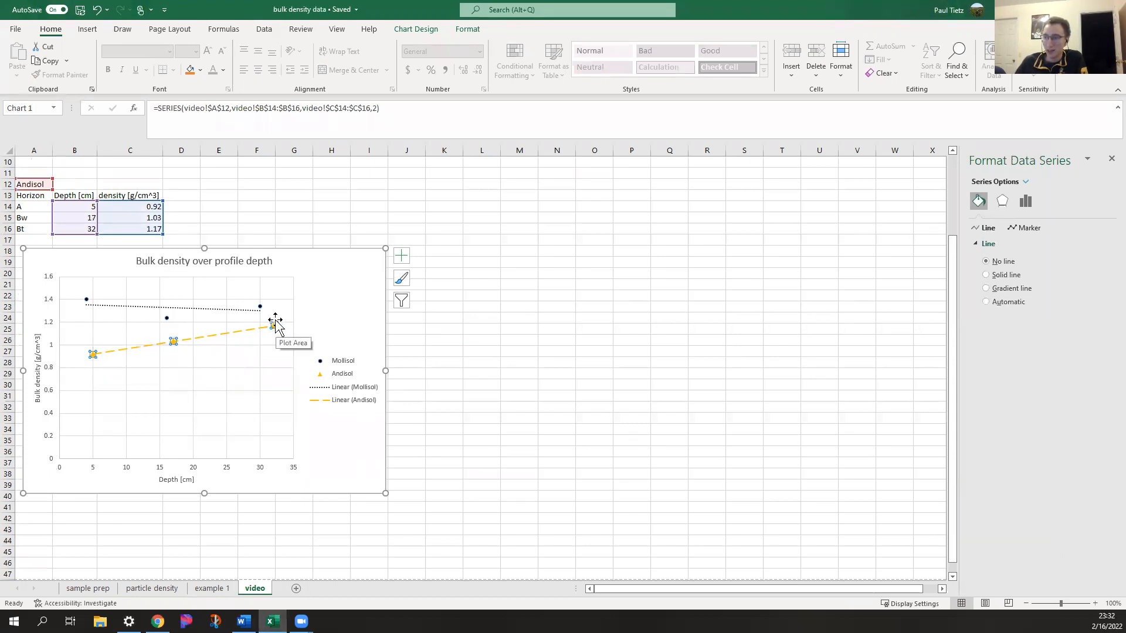
{"action": "left_click", "coordinate": [87, 300]}
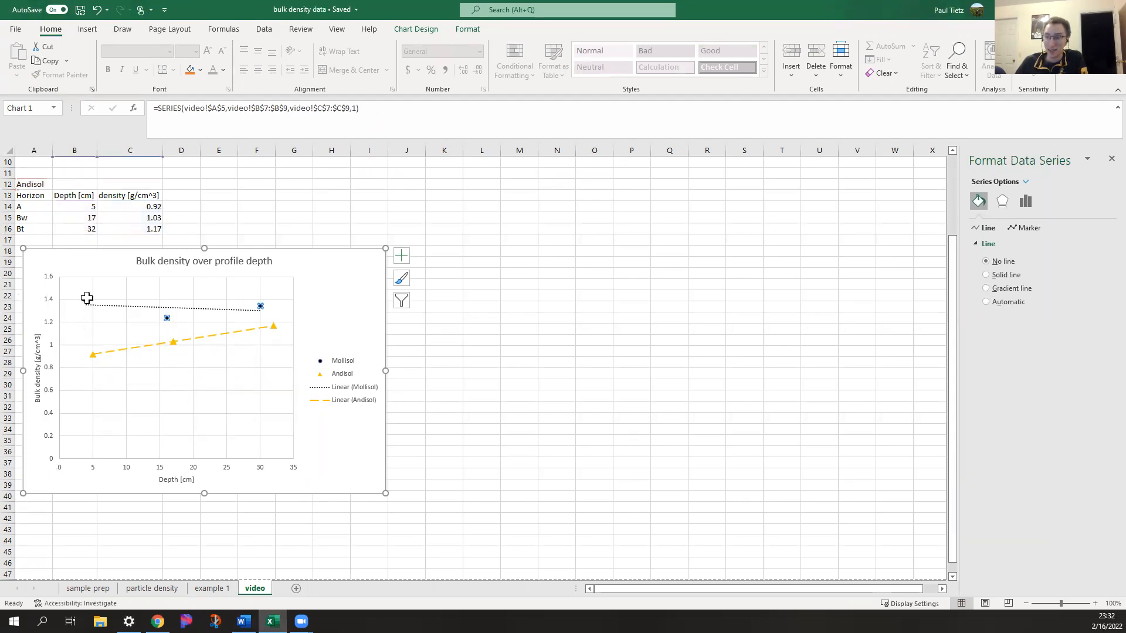
{"action": "mouse_move", "coordinate": [98, 306]}
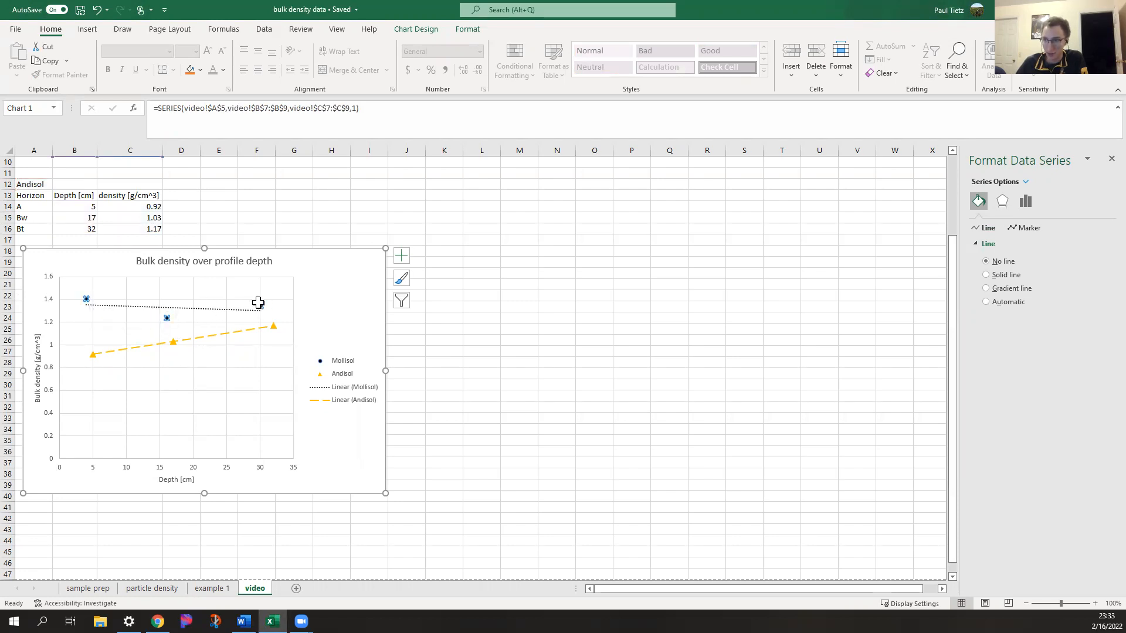
{"action": "left_click", "coordinate": [328, 302]}
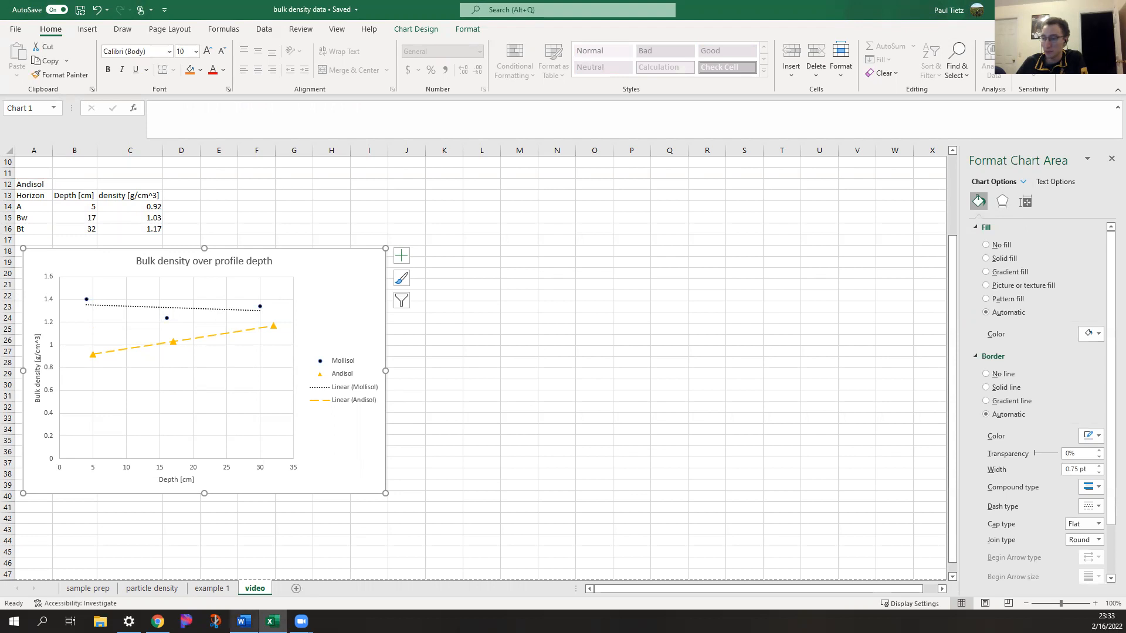
Return to the Word handout and examine the Exercise 2 horizon names, highlighting Bw and Bt in the Andisol table
{"action": "key", "text": "alt+Tab"}
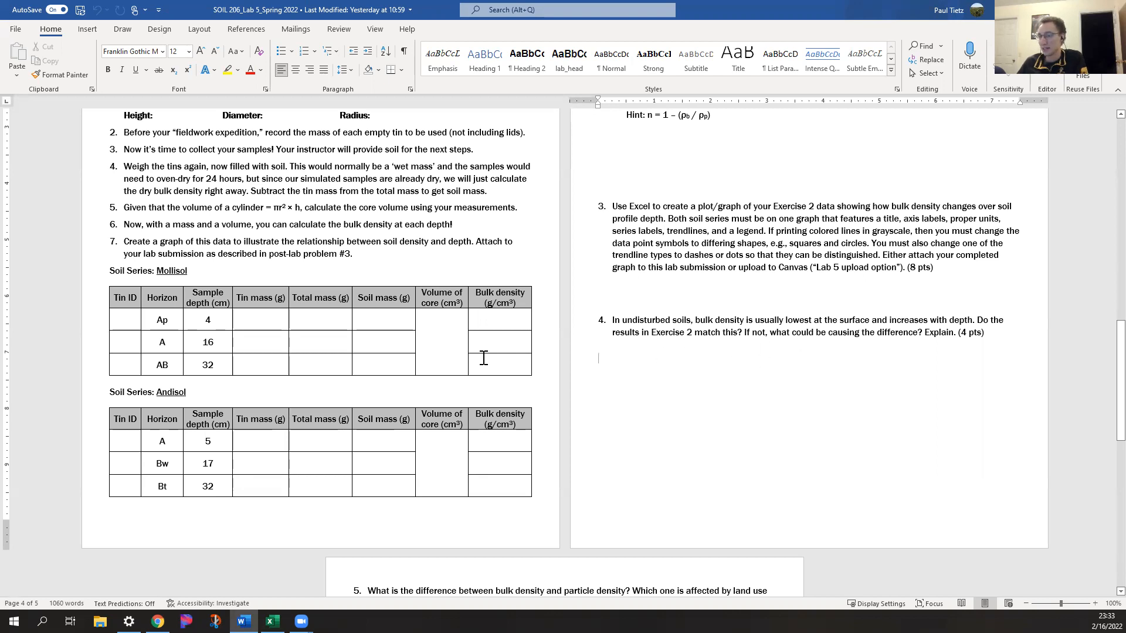
{"action": "left_click", "coordinate": [322, 343]}
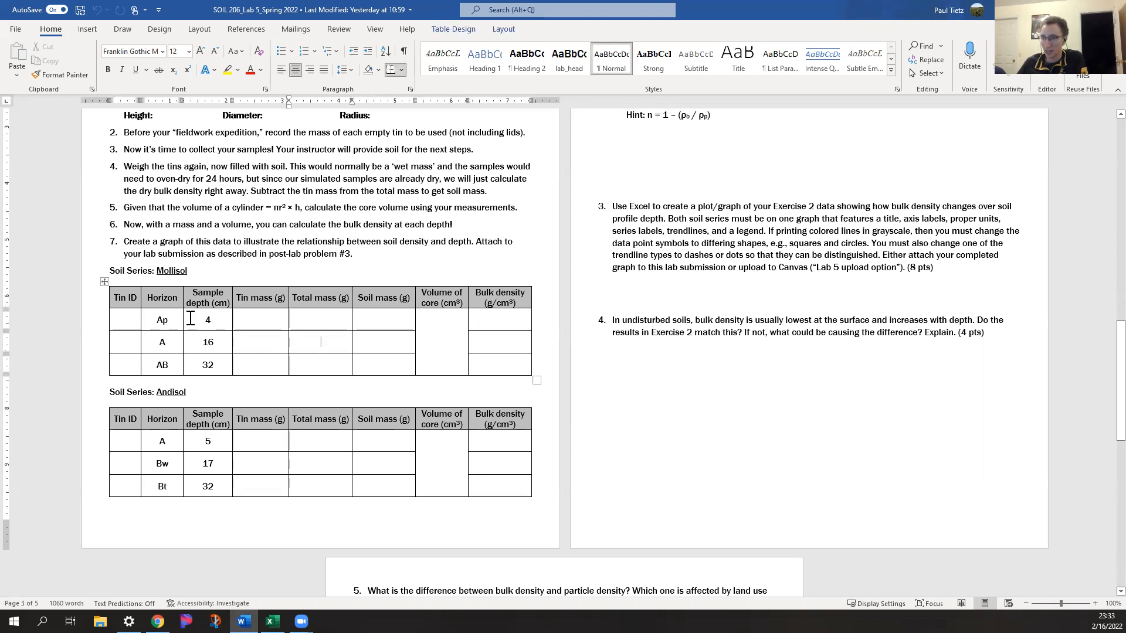
{"action": "left_click_drag", "start_coordinate": [156, 439], "coordinate": [161, 481]}
{"action": "left_click", "coordinate": [206, 391]}
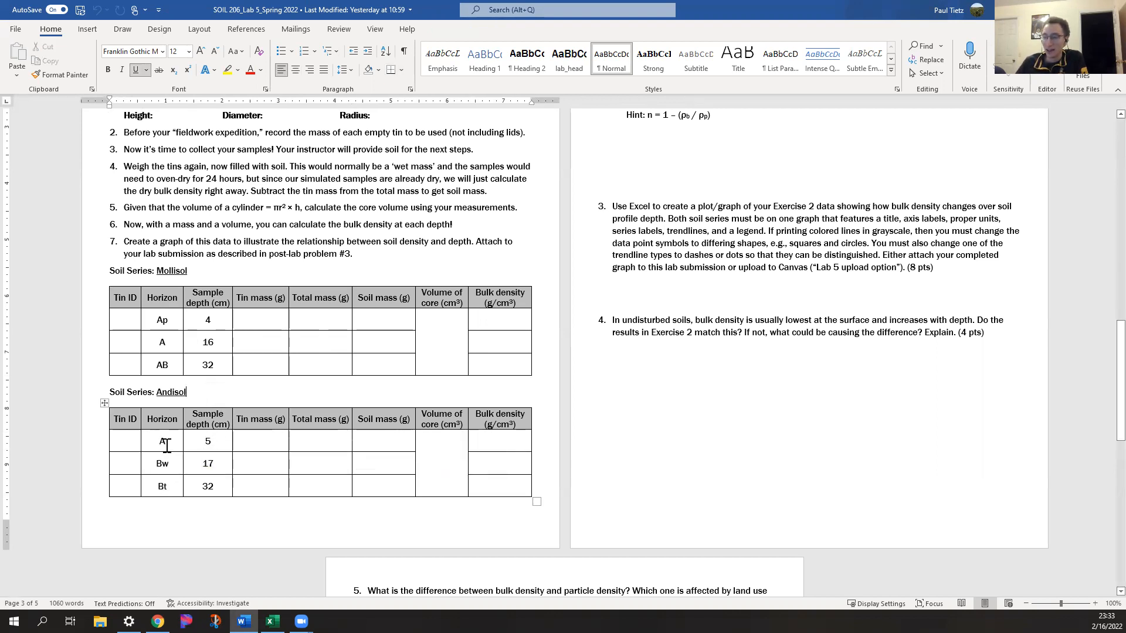
{"action": "double_click", "coordinate": [162, 463]}
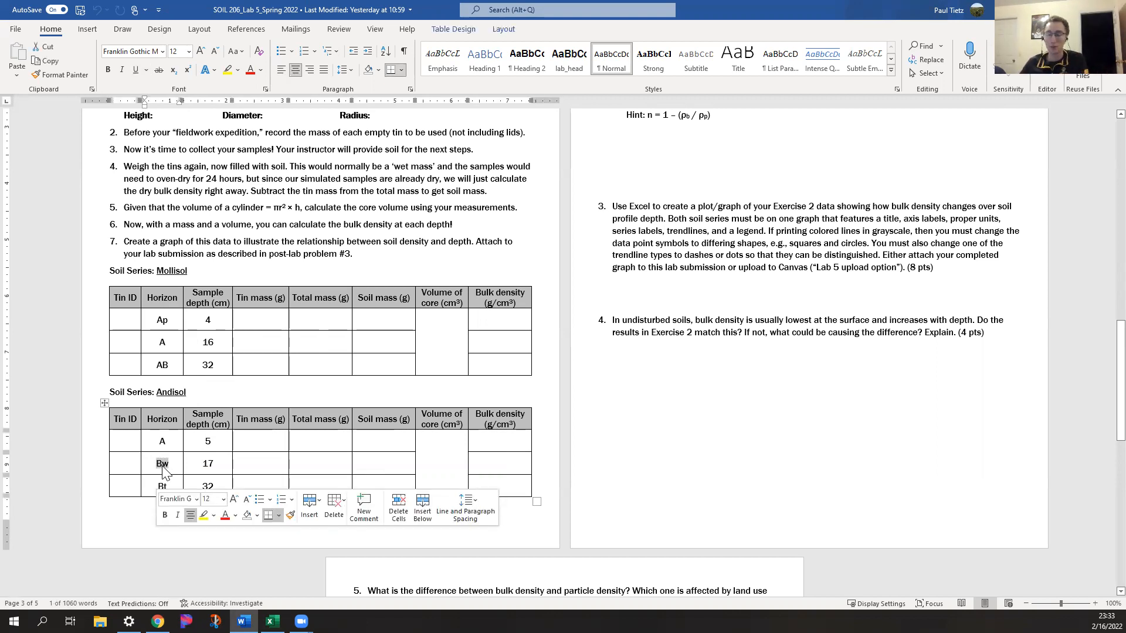
{"action": "left_click", "coordinate": [175, 467]}
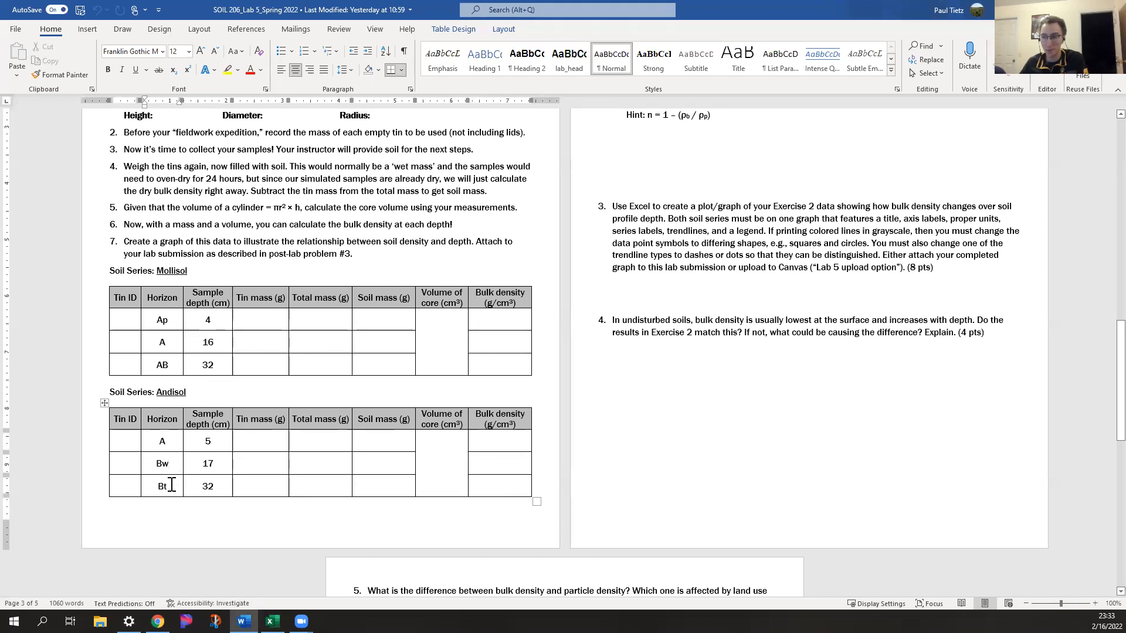
{"action": "double_click", "coordinate": [162, 486]}
{"action": "left_click", "coordinate": [166, 488]}
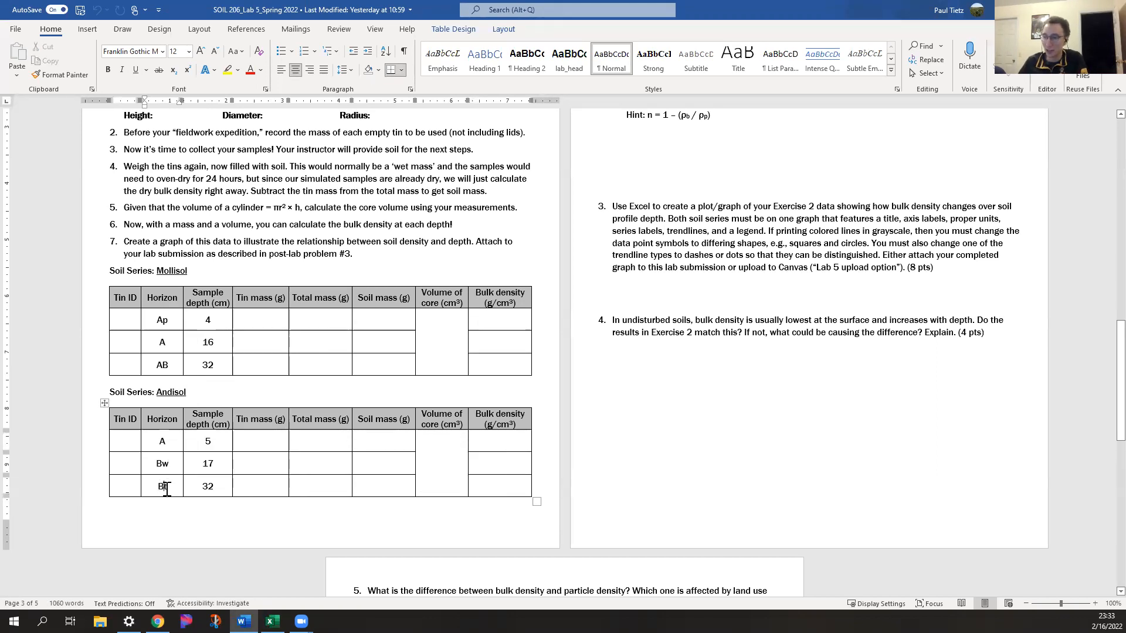
{"action": "left_click_drag", "start_coordinate": [164, 488], "coordinate": [175, 490]}
{"action": "left_click", "coordinate": [185, 507]}
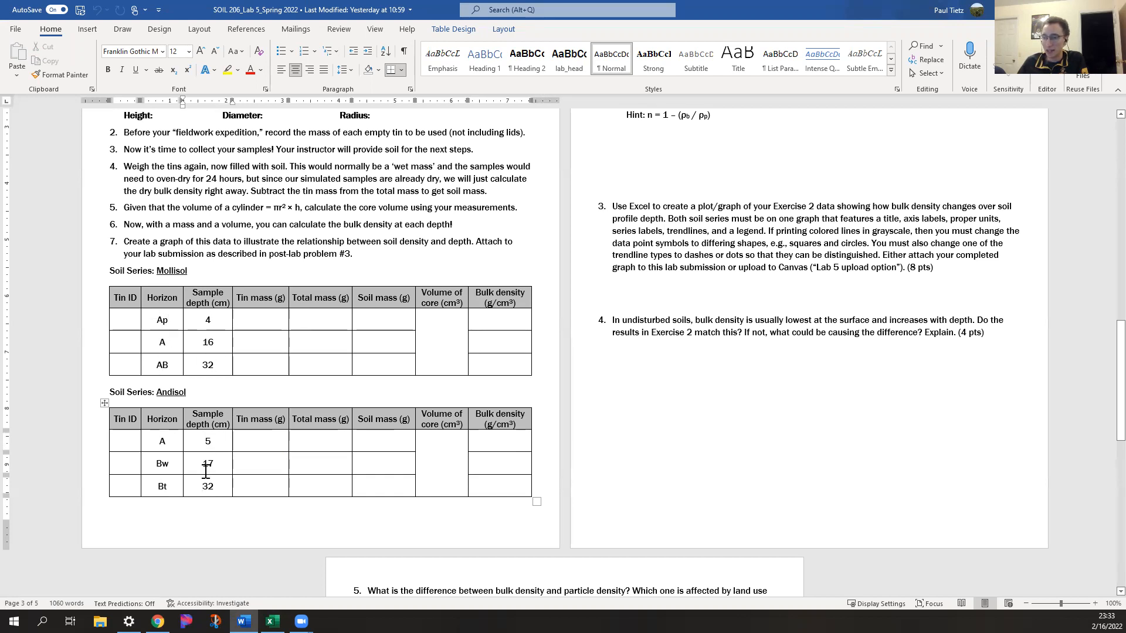
Highlight the Ap horizon and its sample depth in the Mollisol table as a clue for post-lab problem 4
{"action": "double_click", "coordinate": [164, 320]}
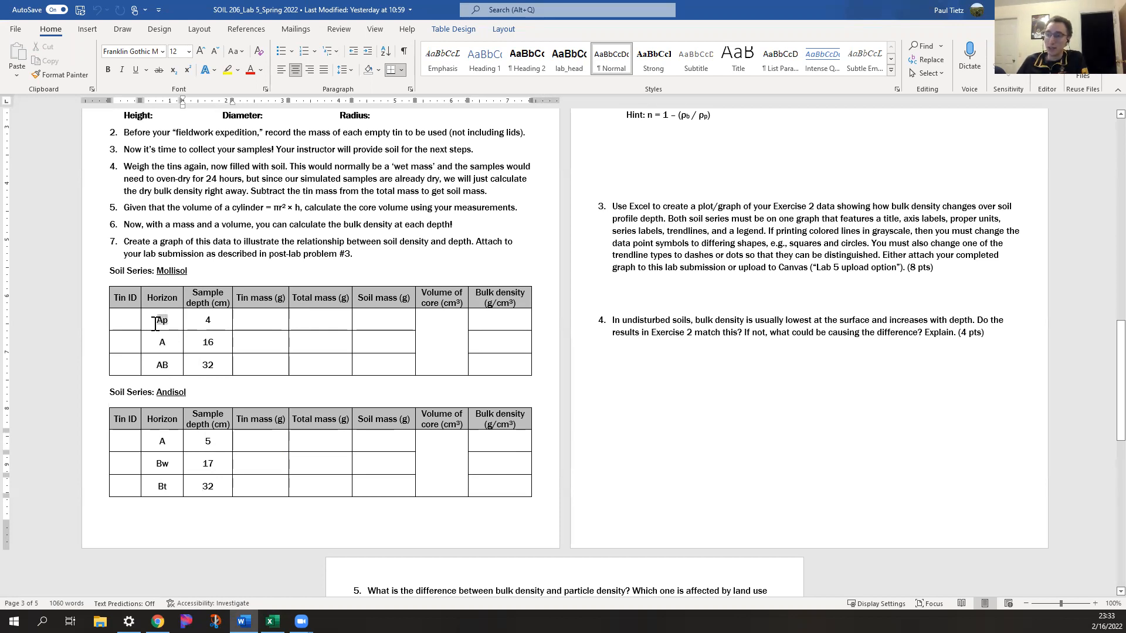
{"action": "left_click", "coordinate": [173, 321]}
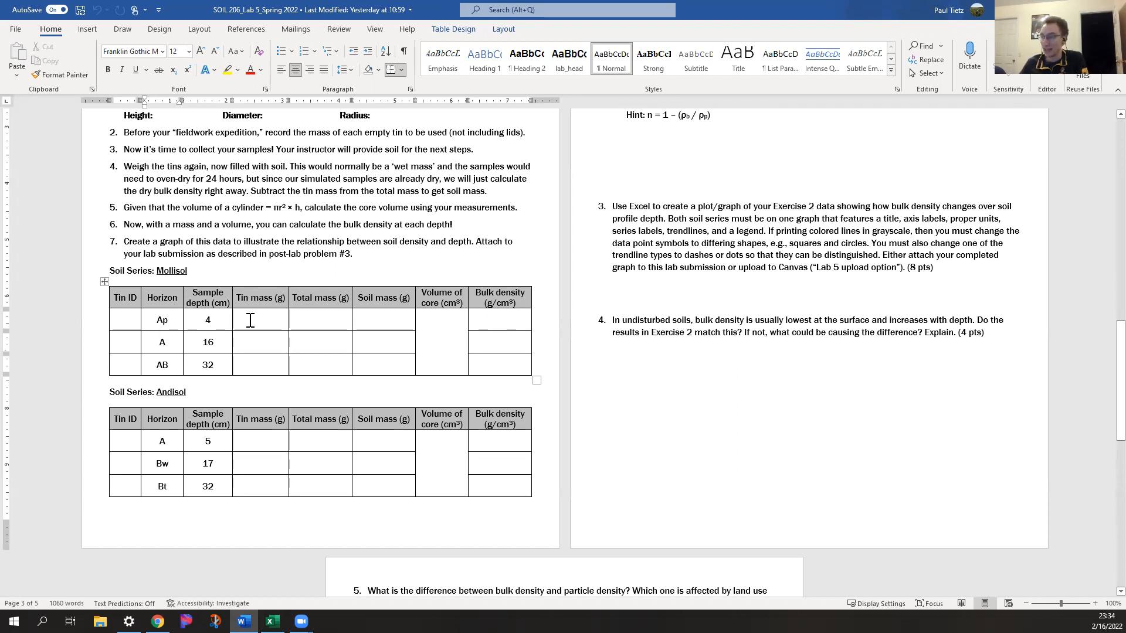
{"action": "left_click", "coordinate": [703, 384]}
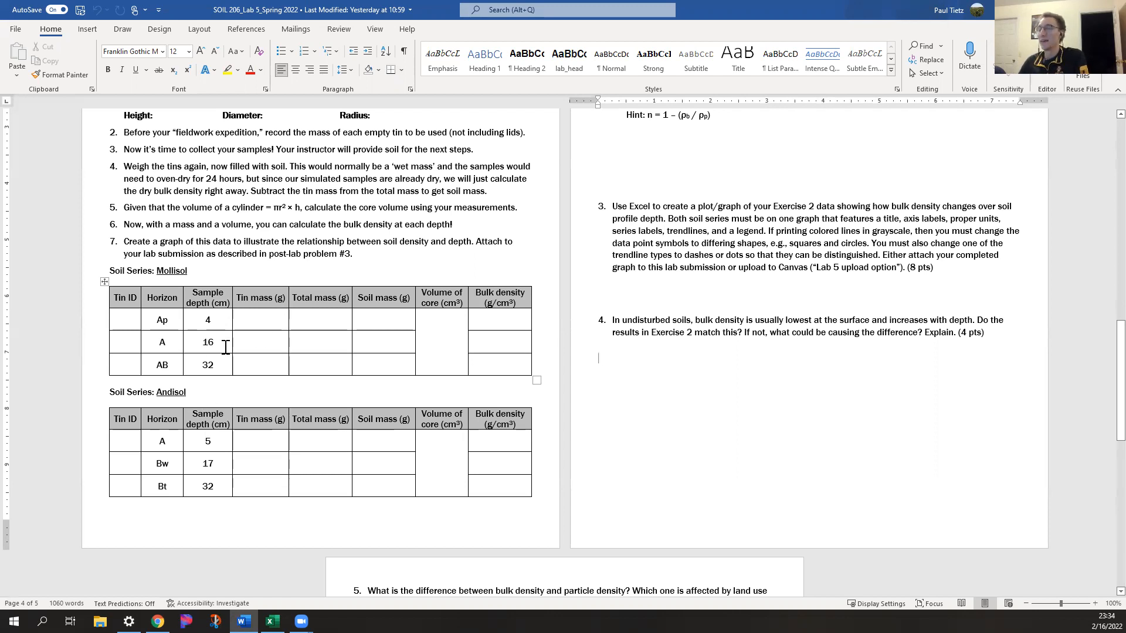
{"action": "left_click_drag", "start_coordinate": [157, 320], "coordinate": [204, 328]}
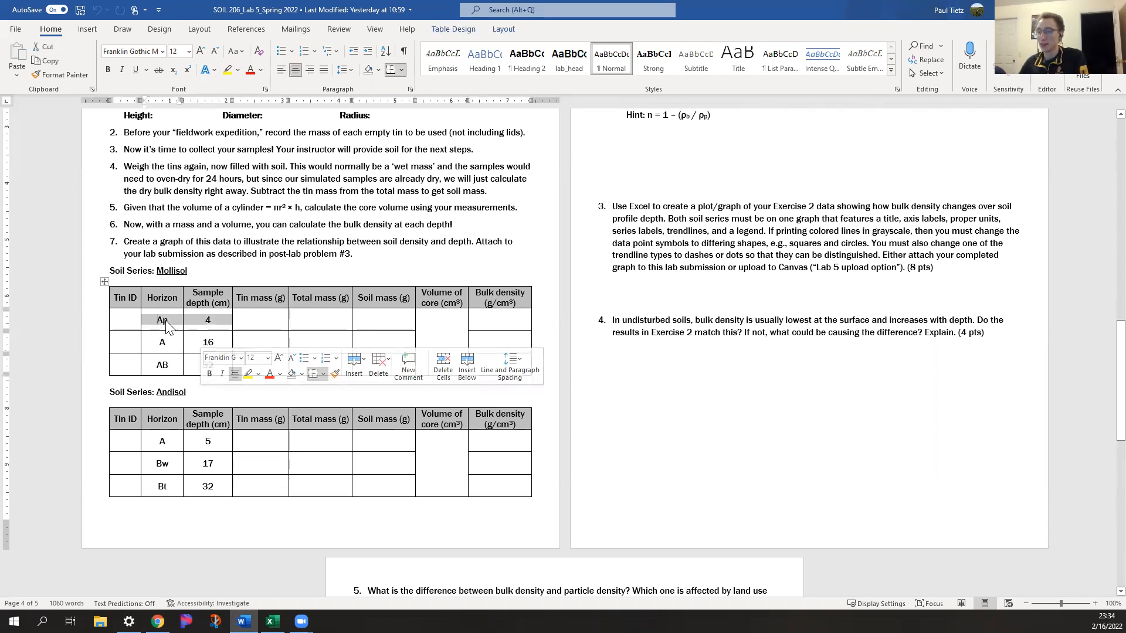
{"action": "left_click", "coordinate": [812, 371]}
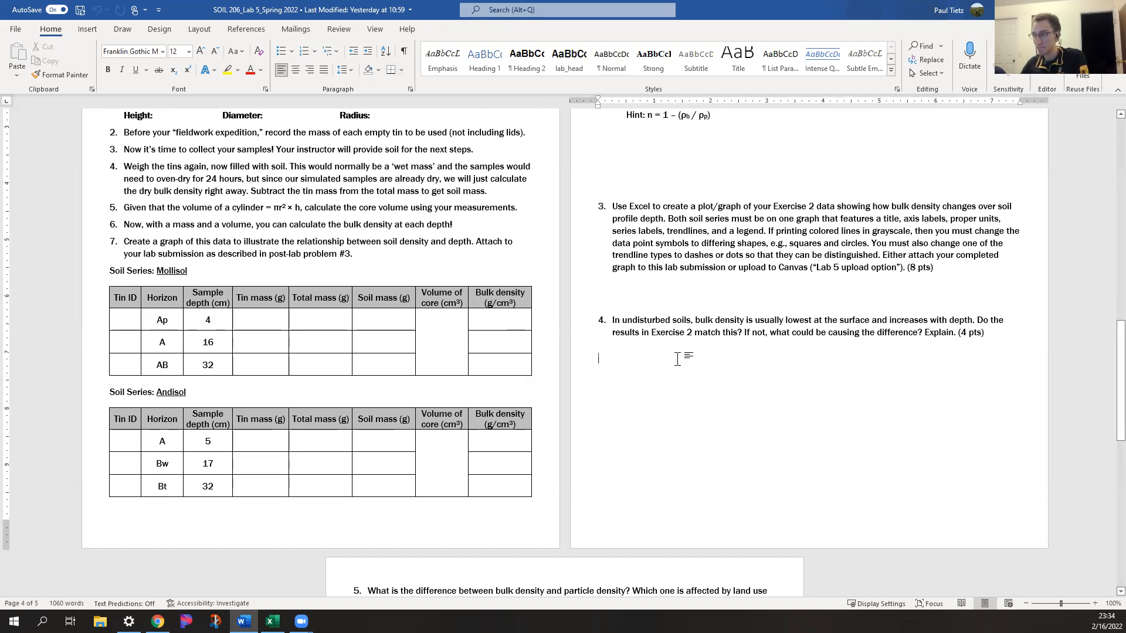
Read post-lab problem 5 on the difference between bulk density and particle density
{"action": "scroll", "coordinate": [677, 359], "scroll_direction": "down", "scroll_amount": 9}
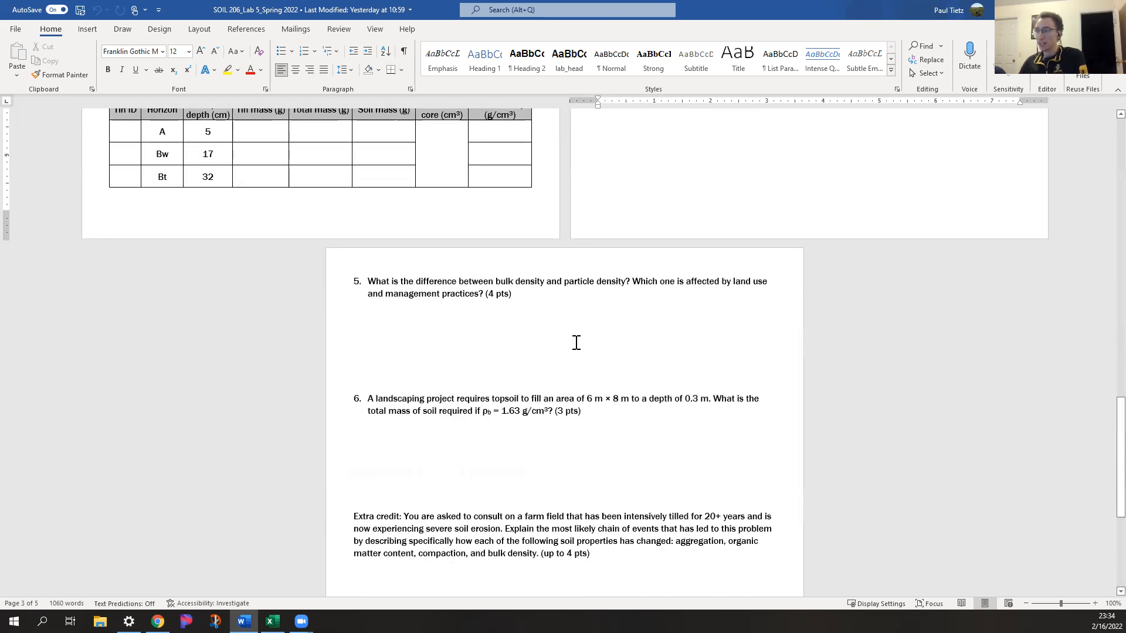
{"action": "left_click", "coordinate": [576, 342]}
{"action": "left_click", "coordinate": [541, 317]}
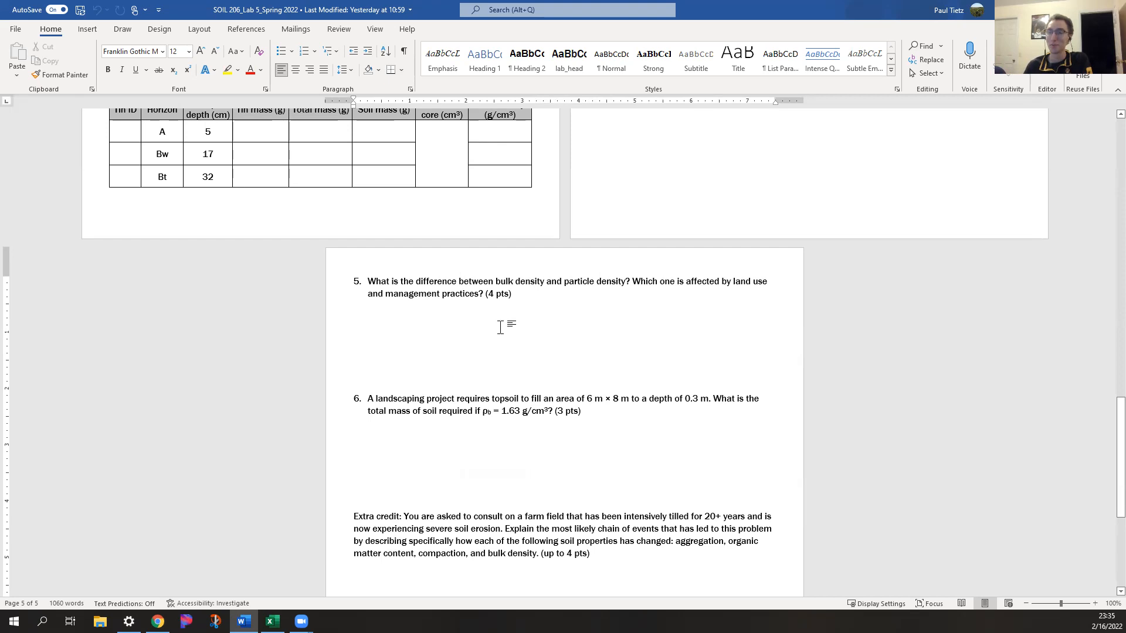
Read post-lab problem 6 on the landscaping project's topsoil mass, checking its dimensions, bulk density units and point value
{"action": "scroll", "coordinate": [486, 334], "scroll_direction": "down", "scroll_amount": 3}
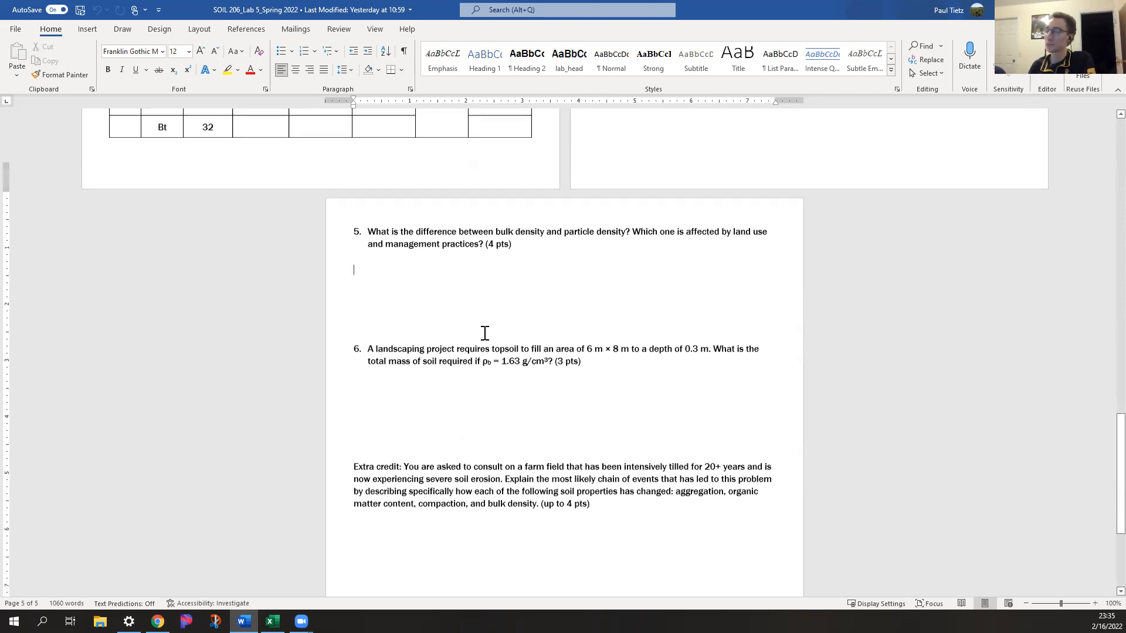
{"action": "left_click", "coordinate": [435, 320]}
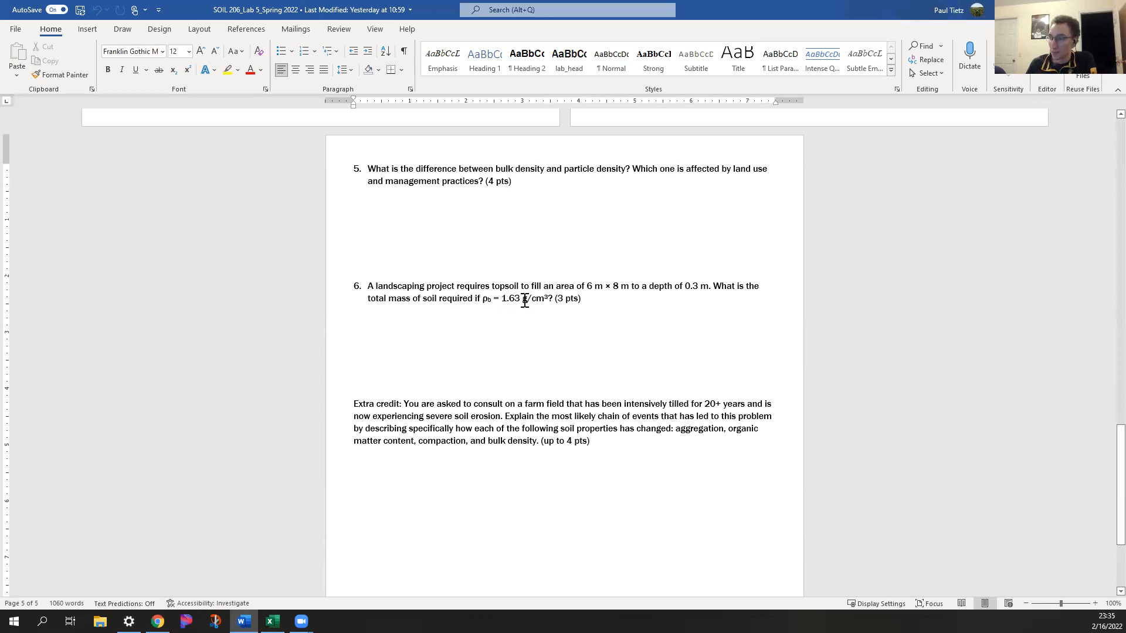
{"action": "left_click", "coordinate": [644, 319]}
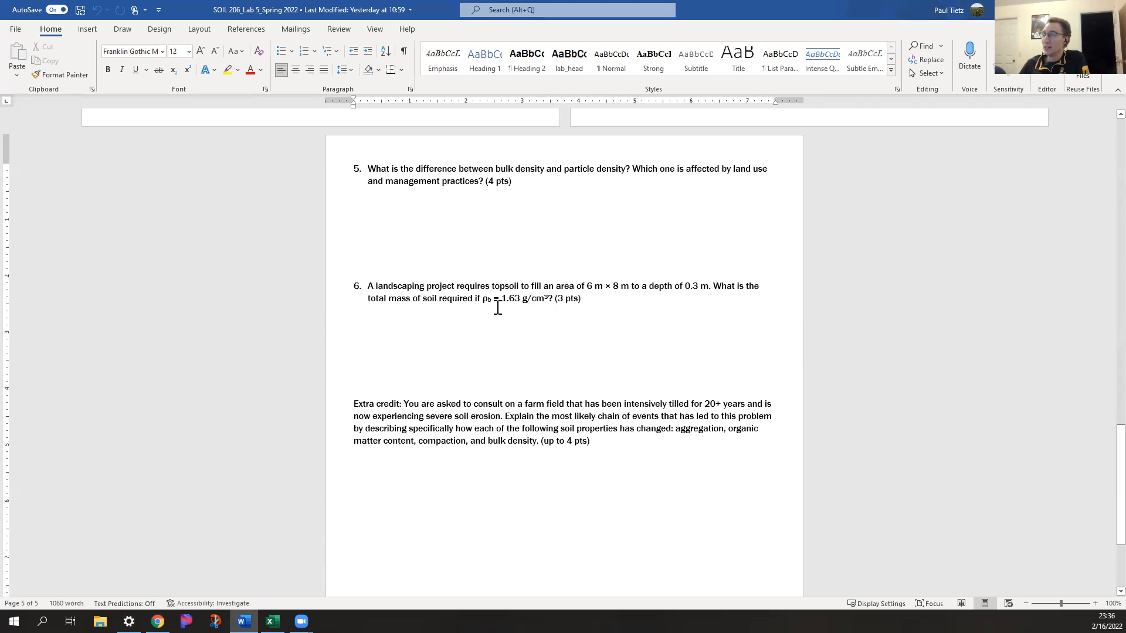
{"action": "left_click", "coordinate": [533, 322]}
{"action": "left_click", "coordinate": [533, 331]}
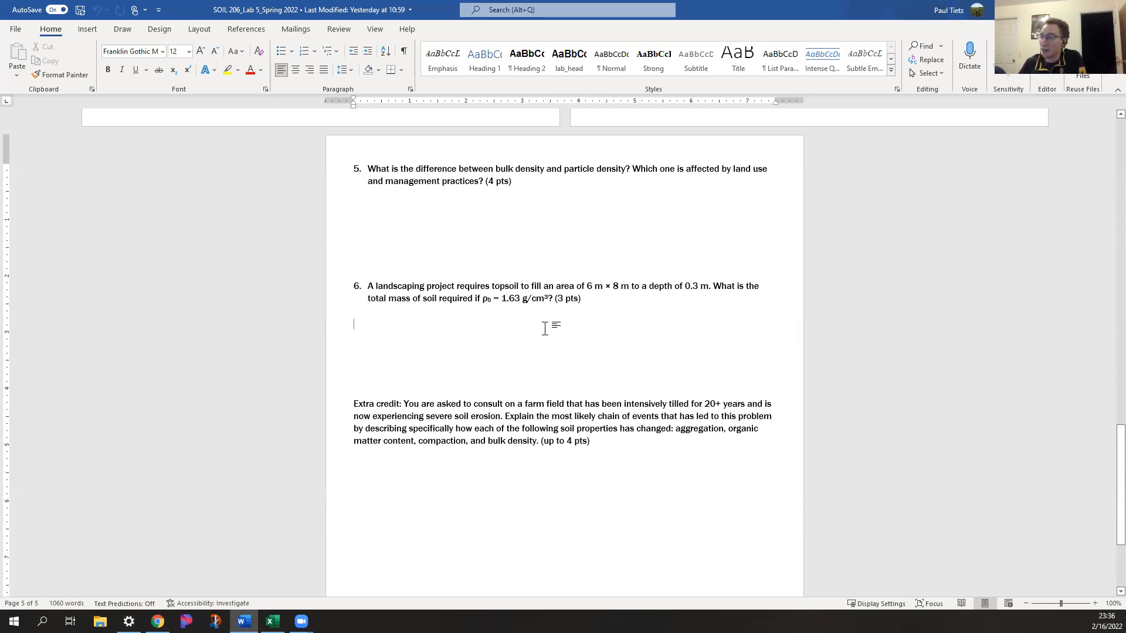
{"action": "left_click_drag", "start_coordinate": [559, 302], "coordinate": [568, 302]}
{"action": "left_click", "coordinate": [473, 339]}
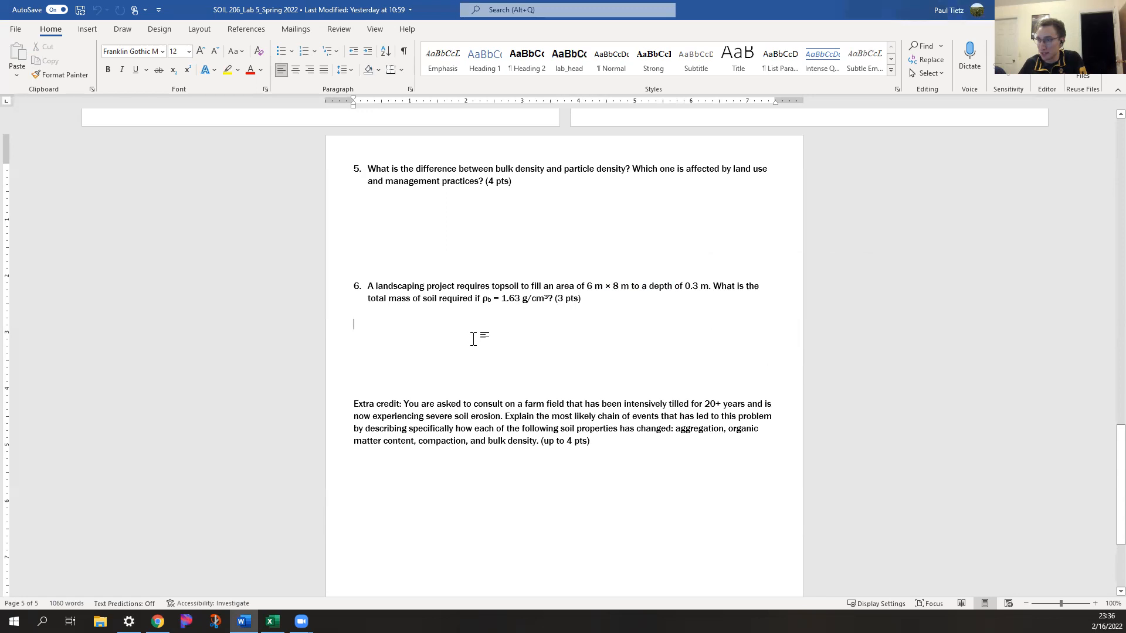
Read the extra credit question about the intensively tilled farm field with severe soil erosion
{"action": "scroll", "coordinate": [360, 359], "scroll_direction": "down", "scroll_amount": 2}
{"action": "left_click", "coordinate": [365, 348]}
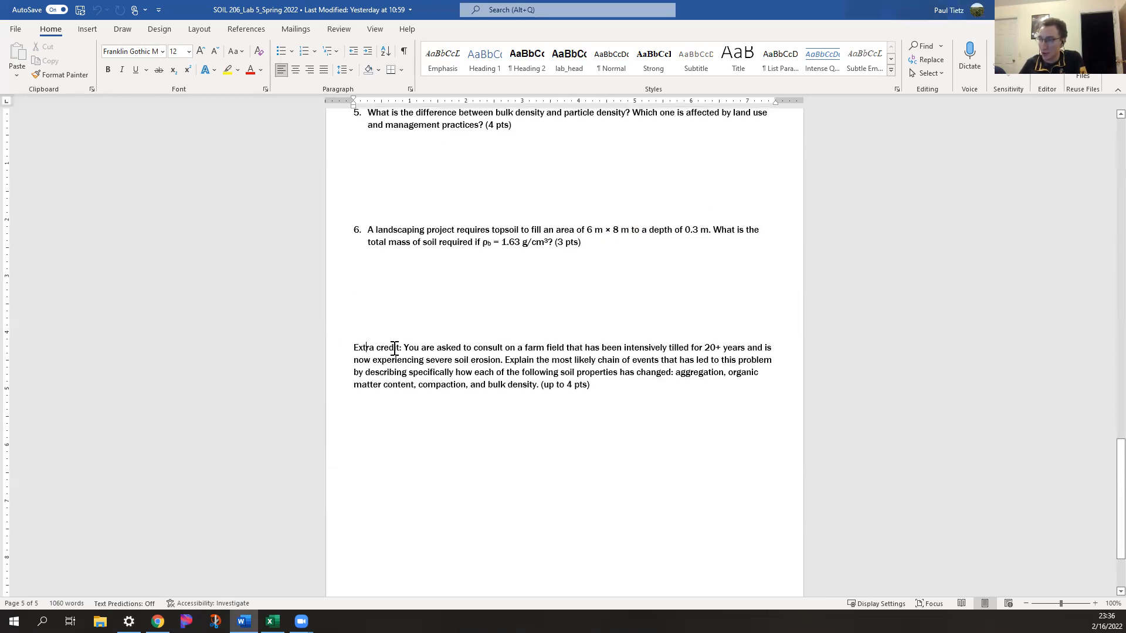
{"action": "left_click", "coordinate": [388, 322]}
{"action": "left_click", "coordinate": [537, 292]}
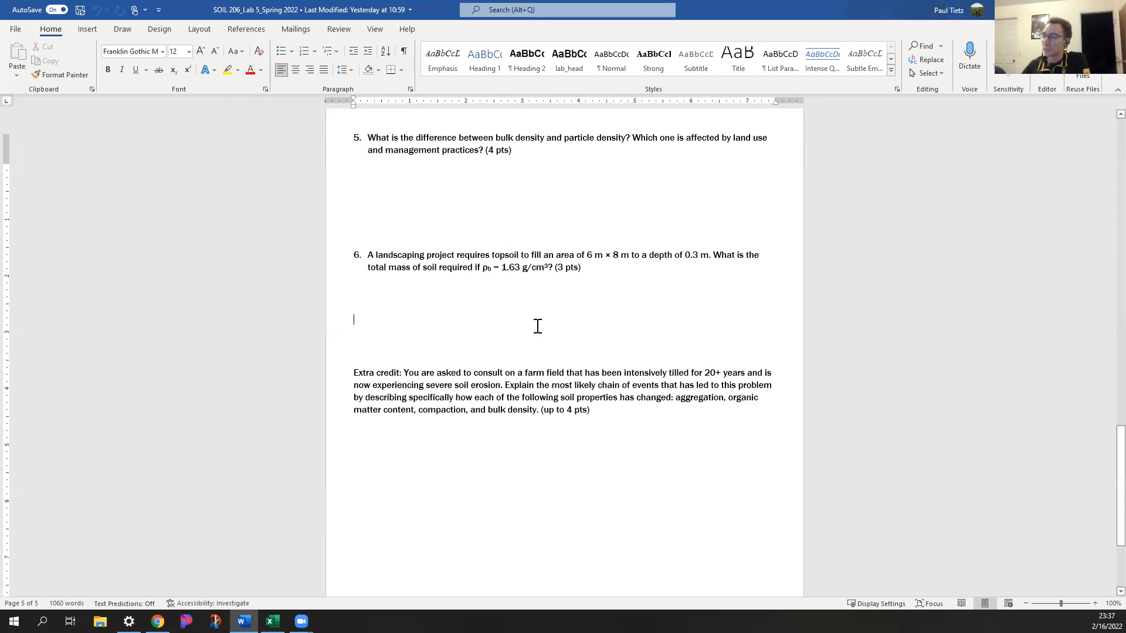
Look back through the handout to its first page, then switch to Excel and review the bulk density tables and chart
{"action": "scroll", "coordinate": [539, 316], "scroll_direction": "up", "scroll_amount": 10}
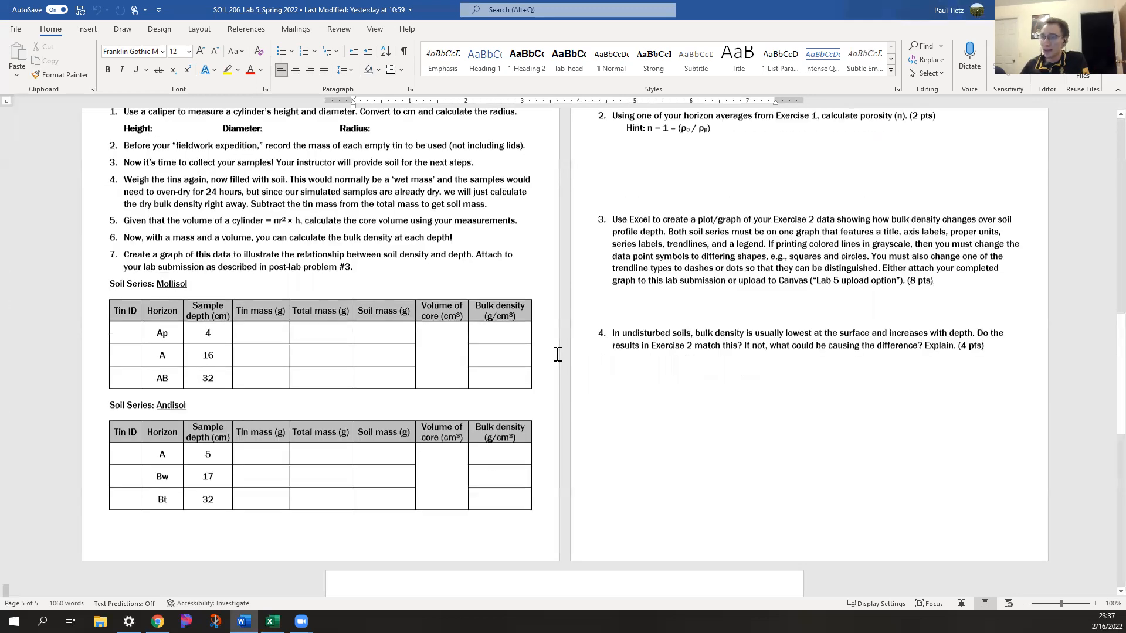
{"action": "scroll", "coordinate": [558, 354], "scroll_direction": "up", "scroll_amount": 15}
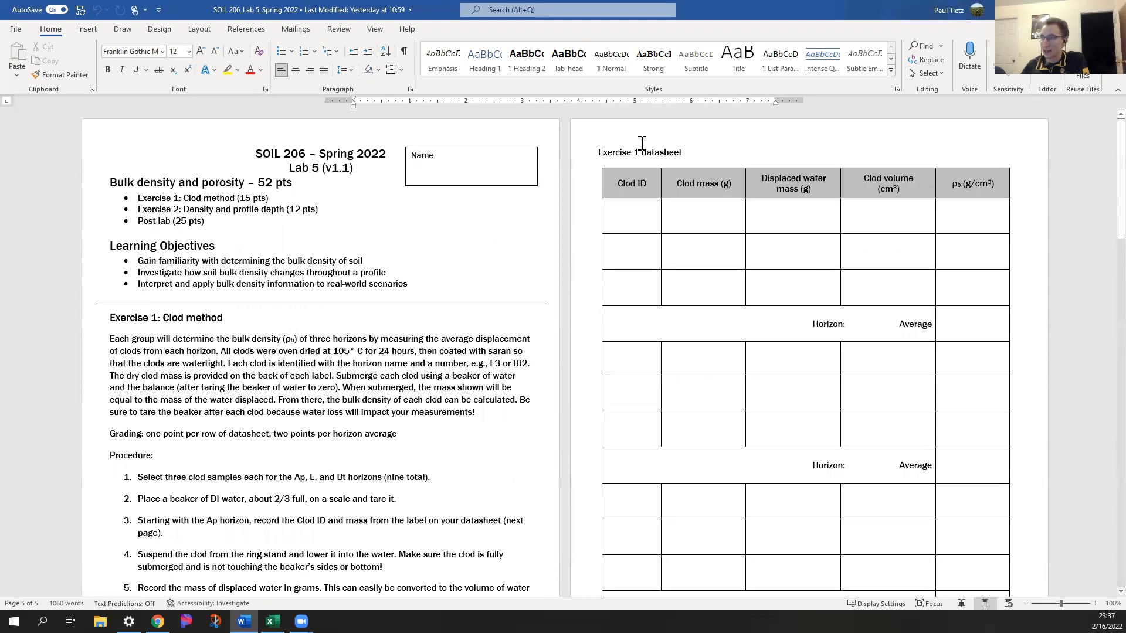
{"action": "left_click", "coordinate": [273, 621]}
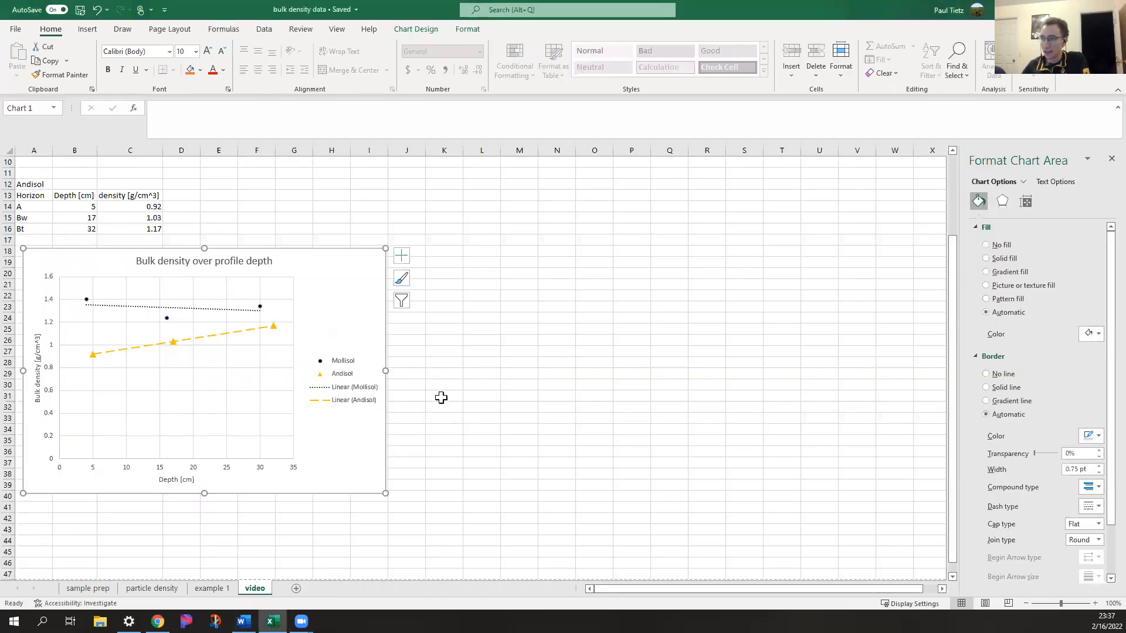
{"action": "scroll", "coordinate": [327, 453], "scroll_direction": "up", "scroll_amount": 3}
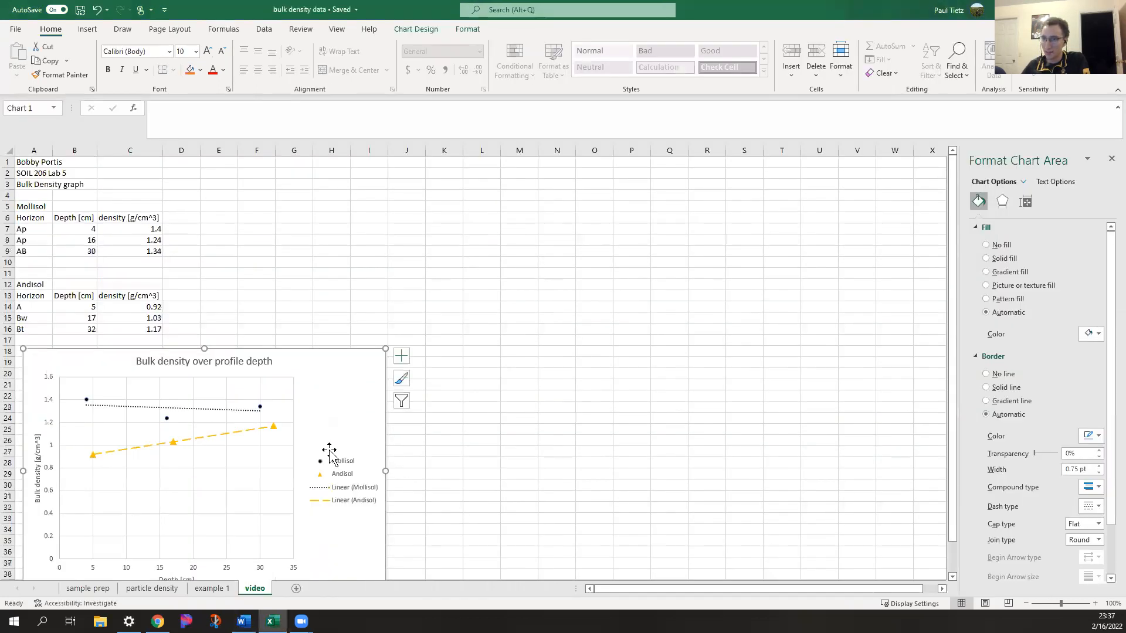
{"action": "scroll", "coordinate": [447, 432], "scroll_direction": "down", "scroll_amount": 1}
{"action": "scroll", "coordinate": [449, 432], "scroll_direction": "down", "scroll_amount": 1}
{"action": "left_click", "coordinate": [449, 431]}
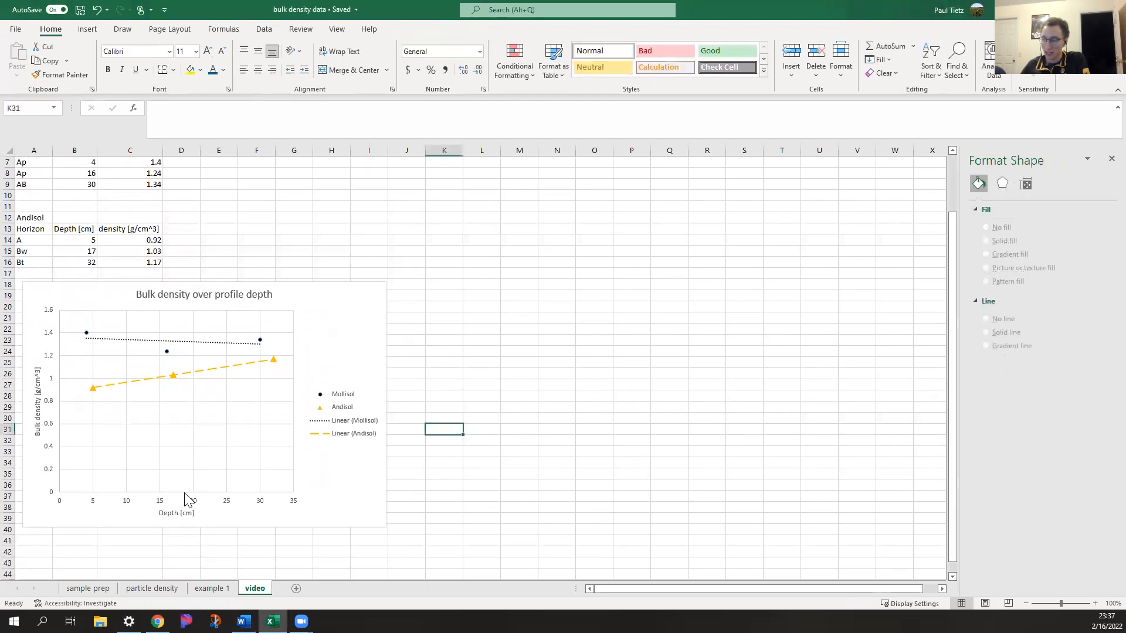